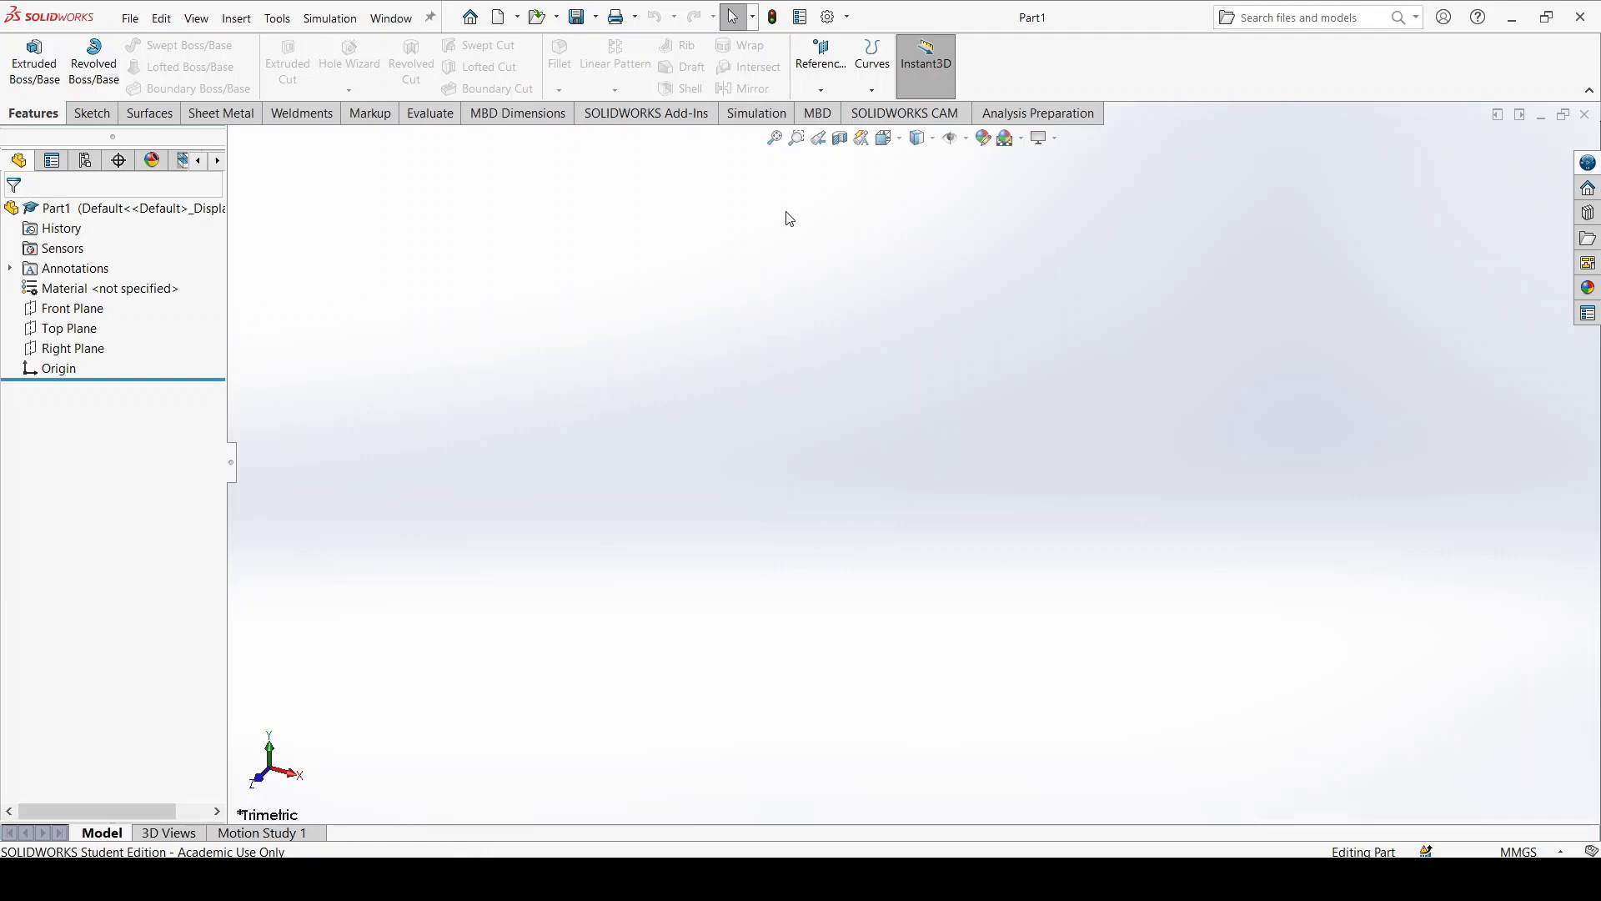
# Start a new sketch on the Front Plane
pyautogui.click(92, 116)
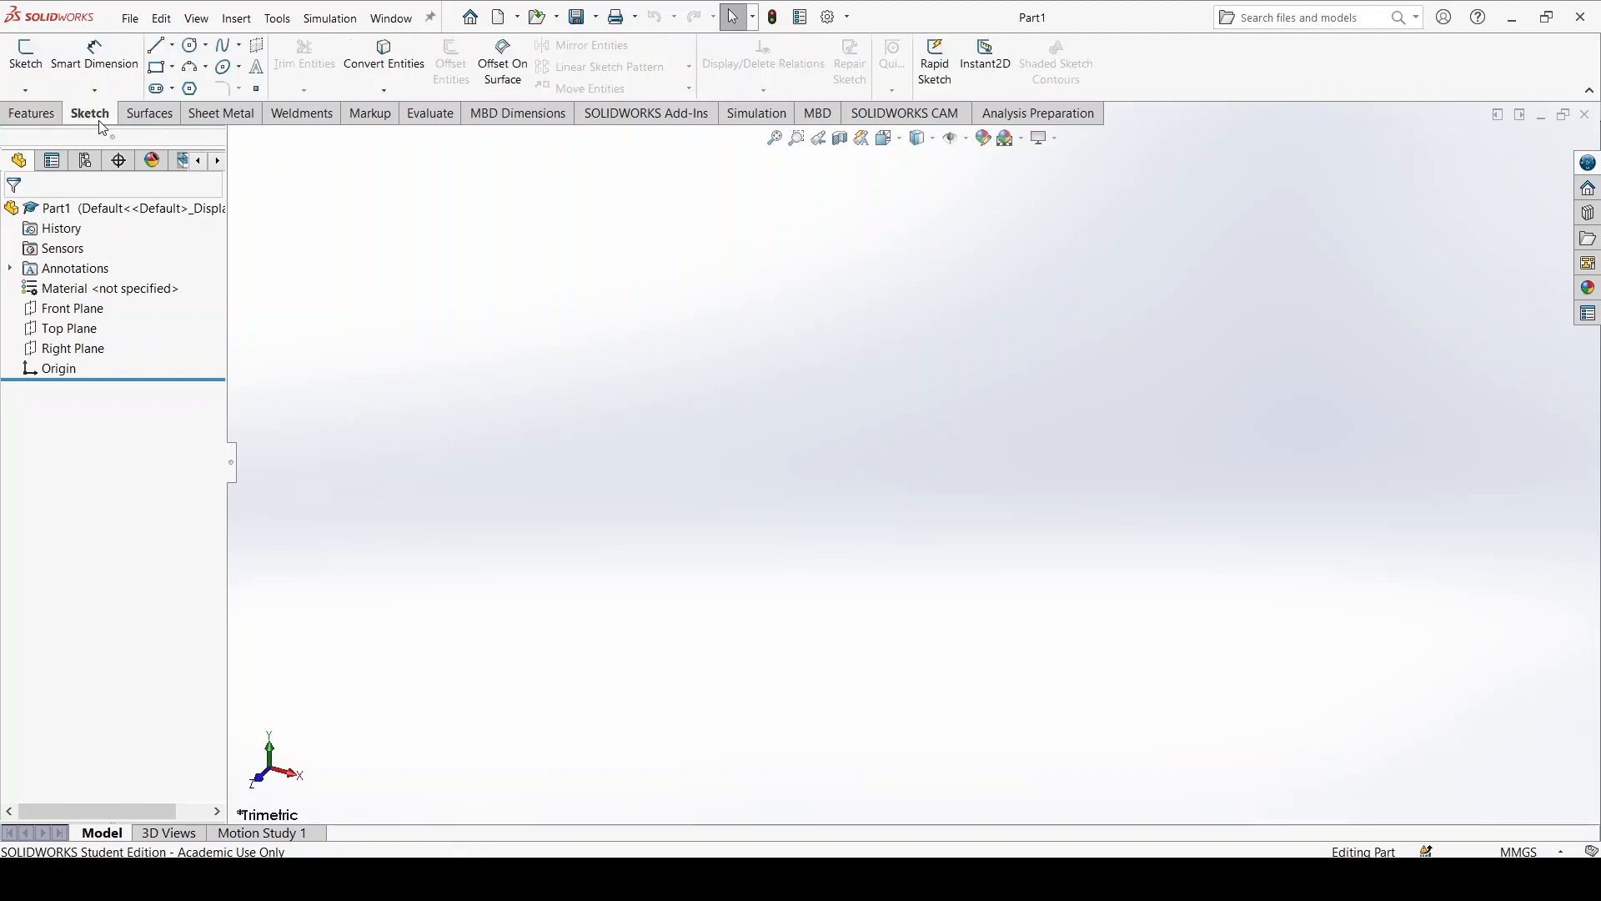
pyautogui.click(52, 116)
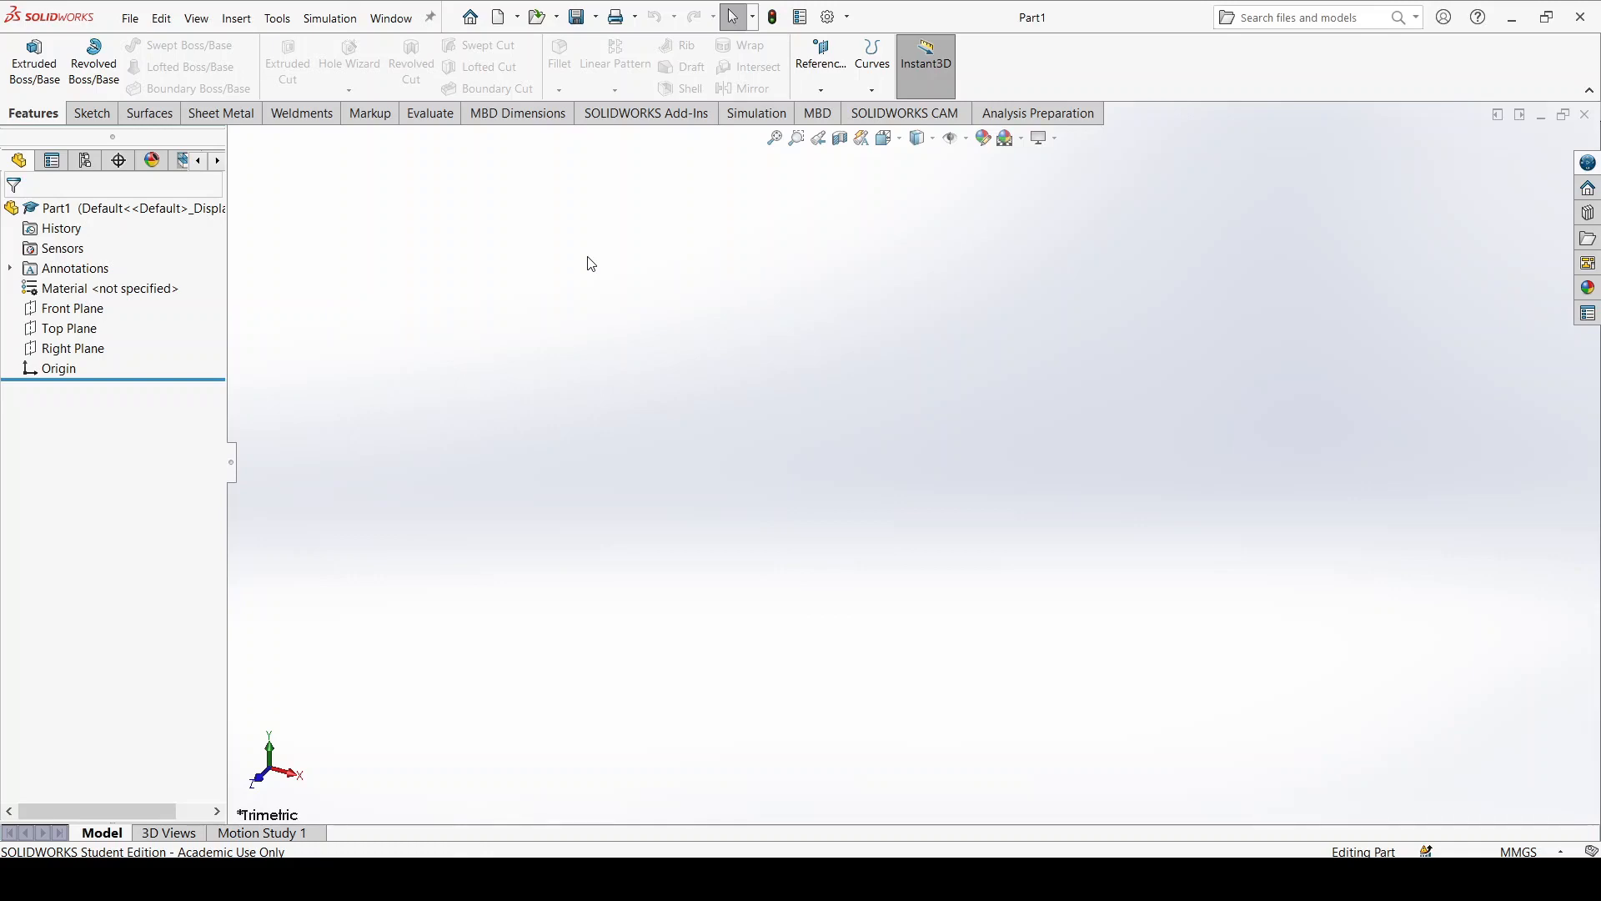
pyautogui.click(99, 117)
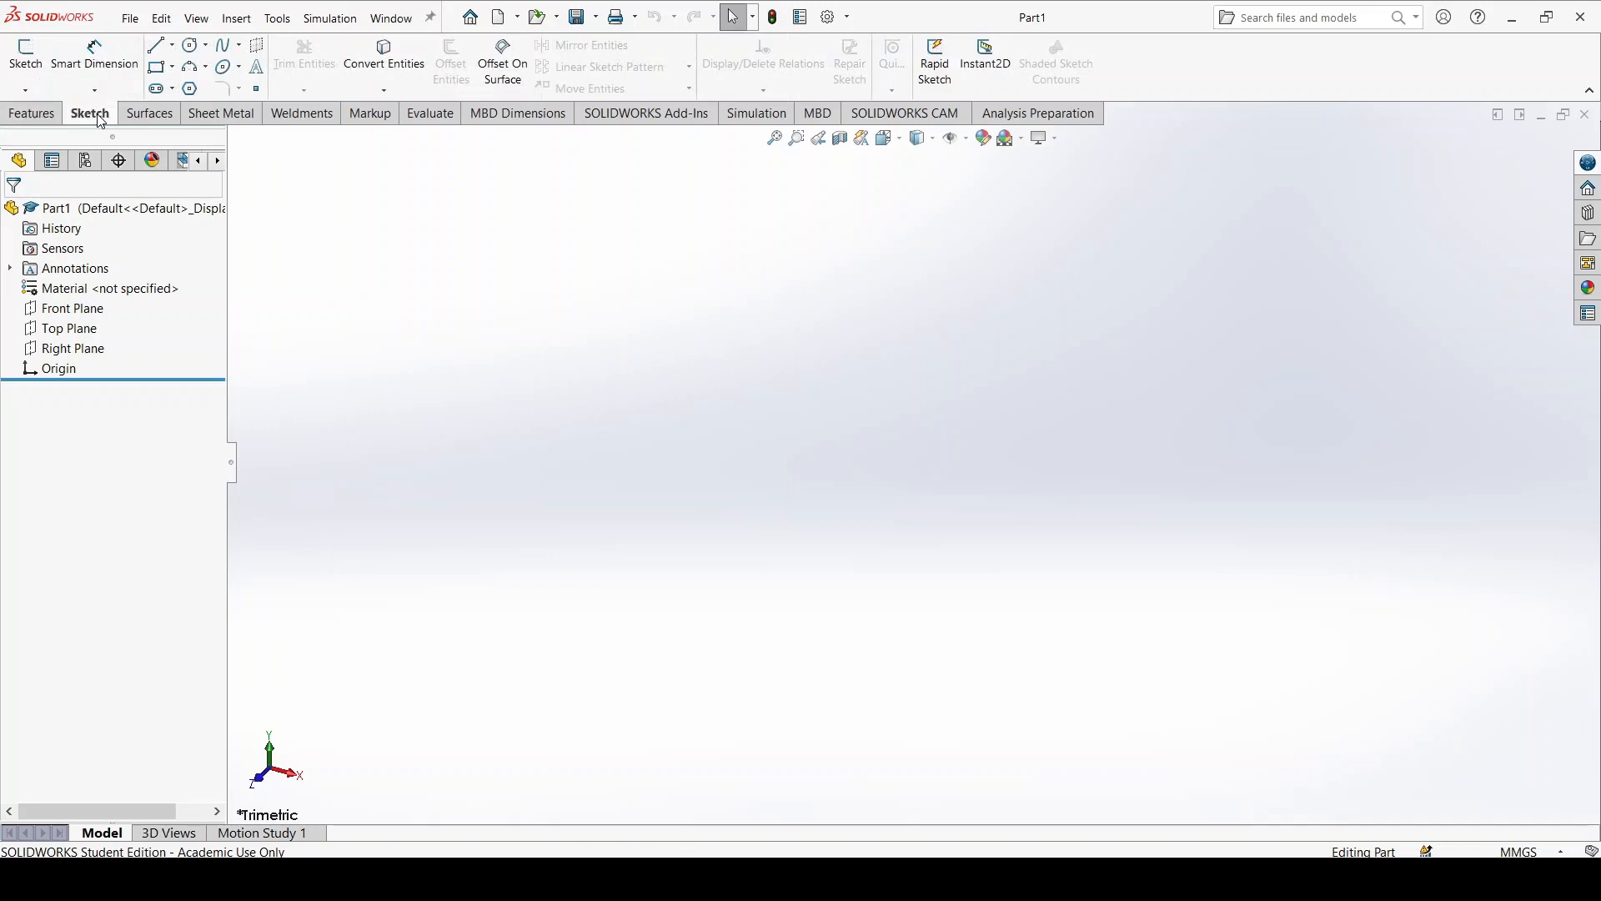
pyautogui.click(26, 90)
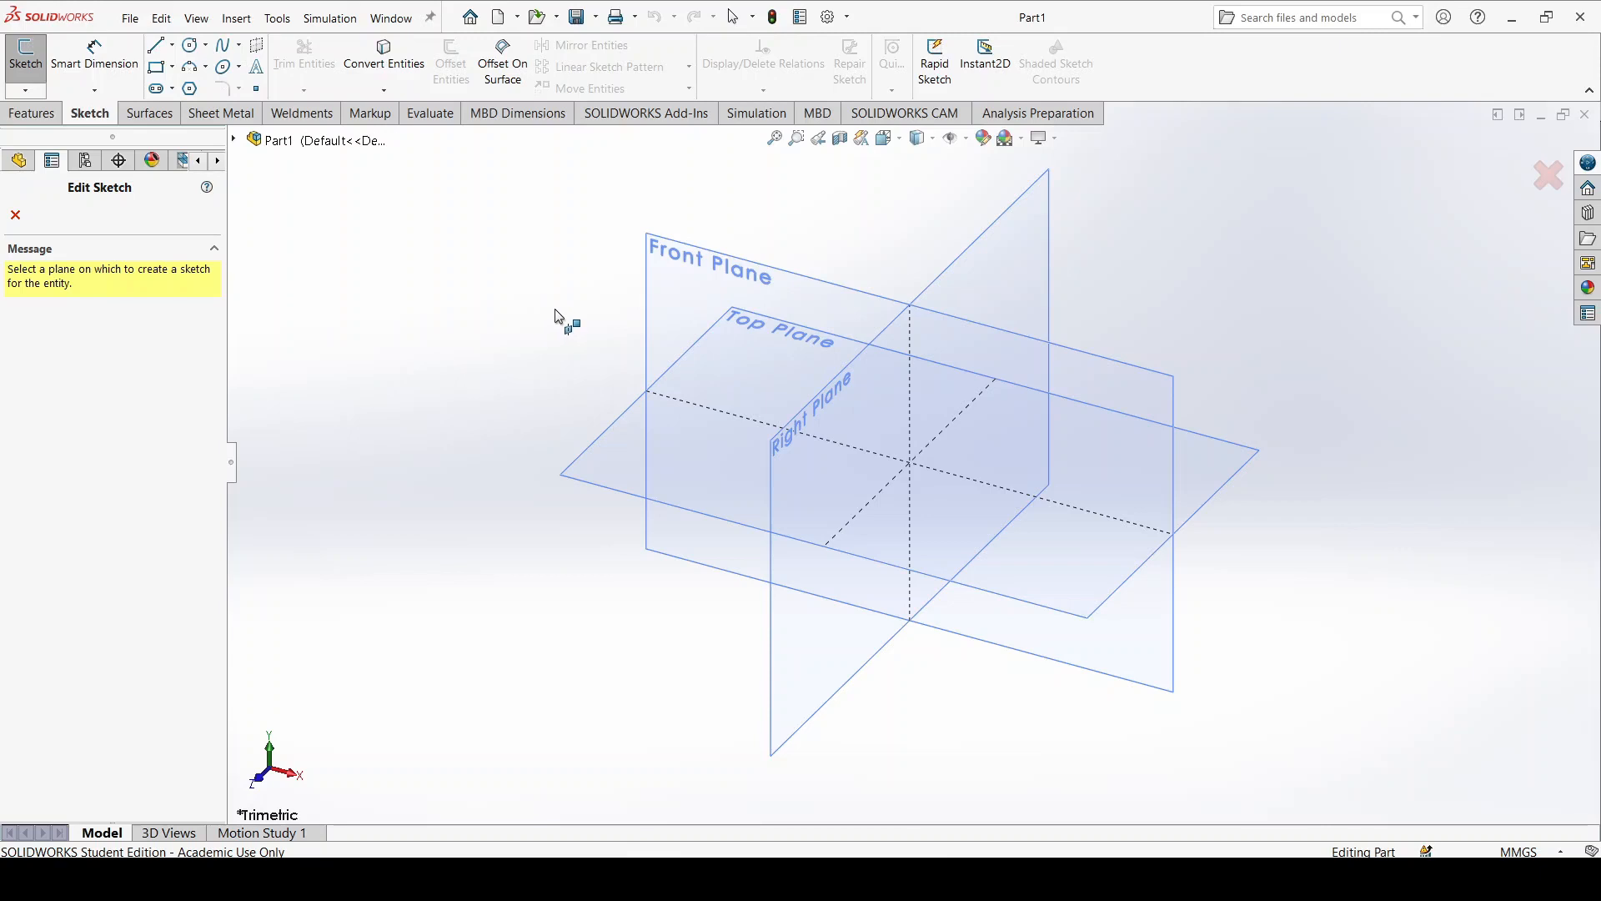
pyautogui.click(675, 254)
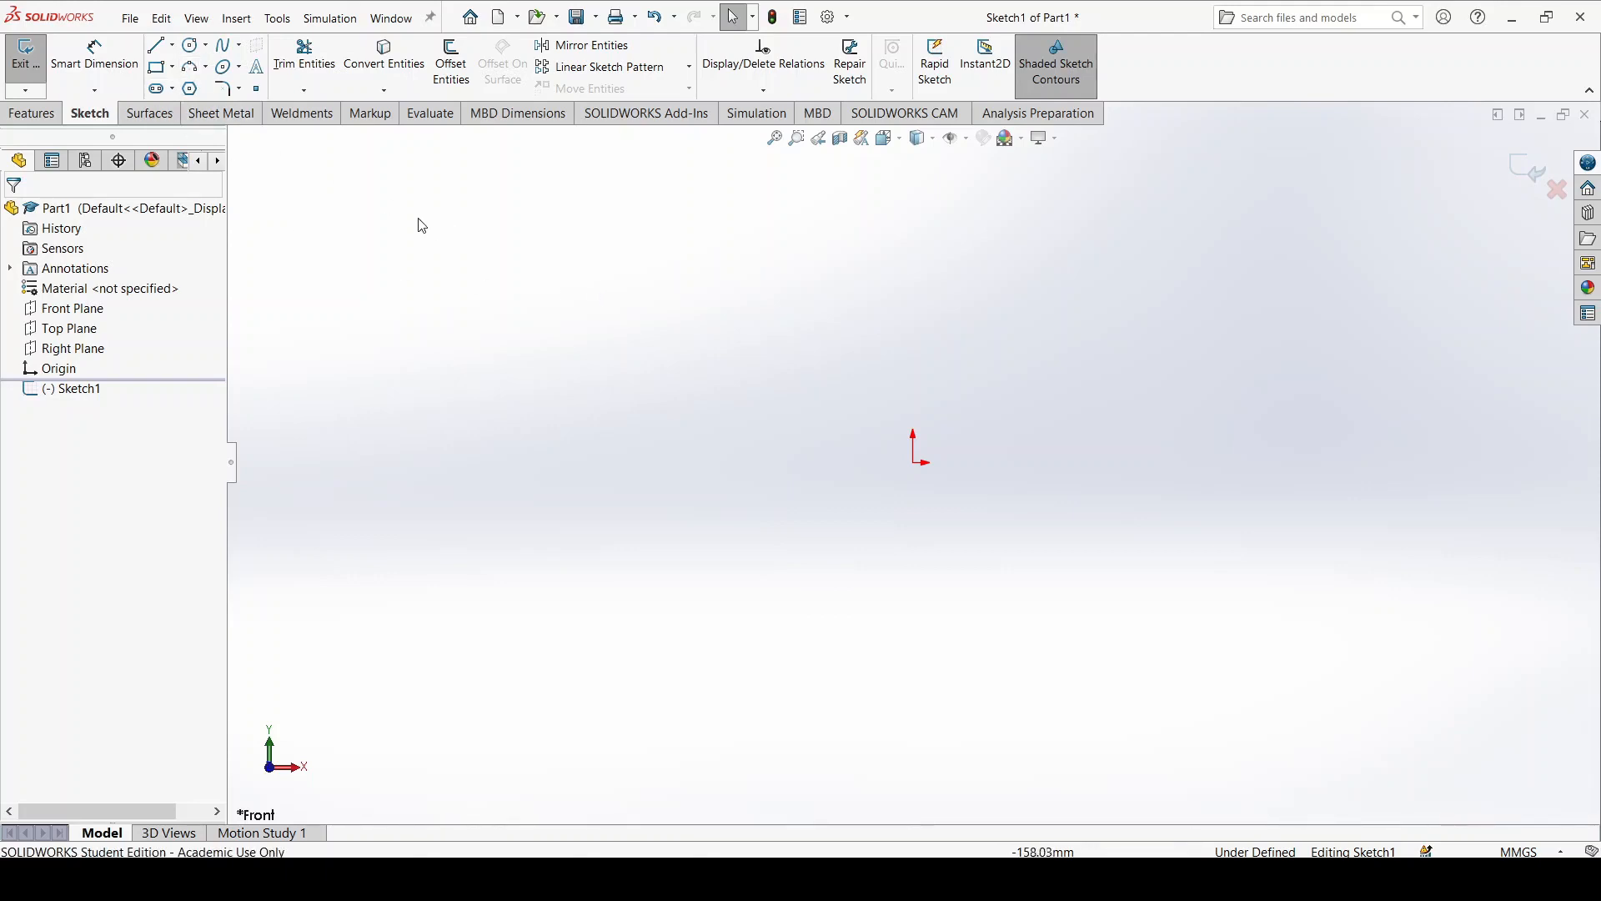
# Sketch a vertical construction centerline about 93 mm long, running upward from the origin
pyautogui.click(173, 46)
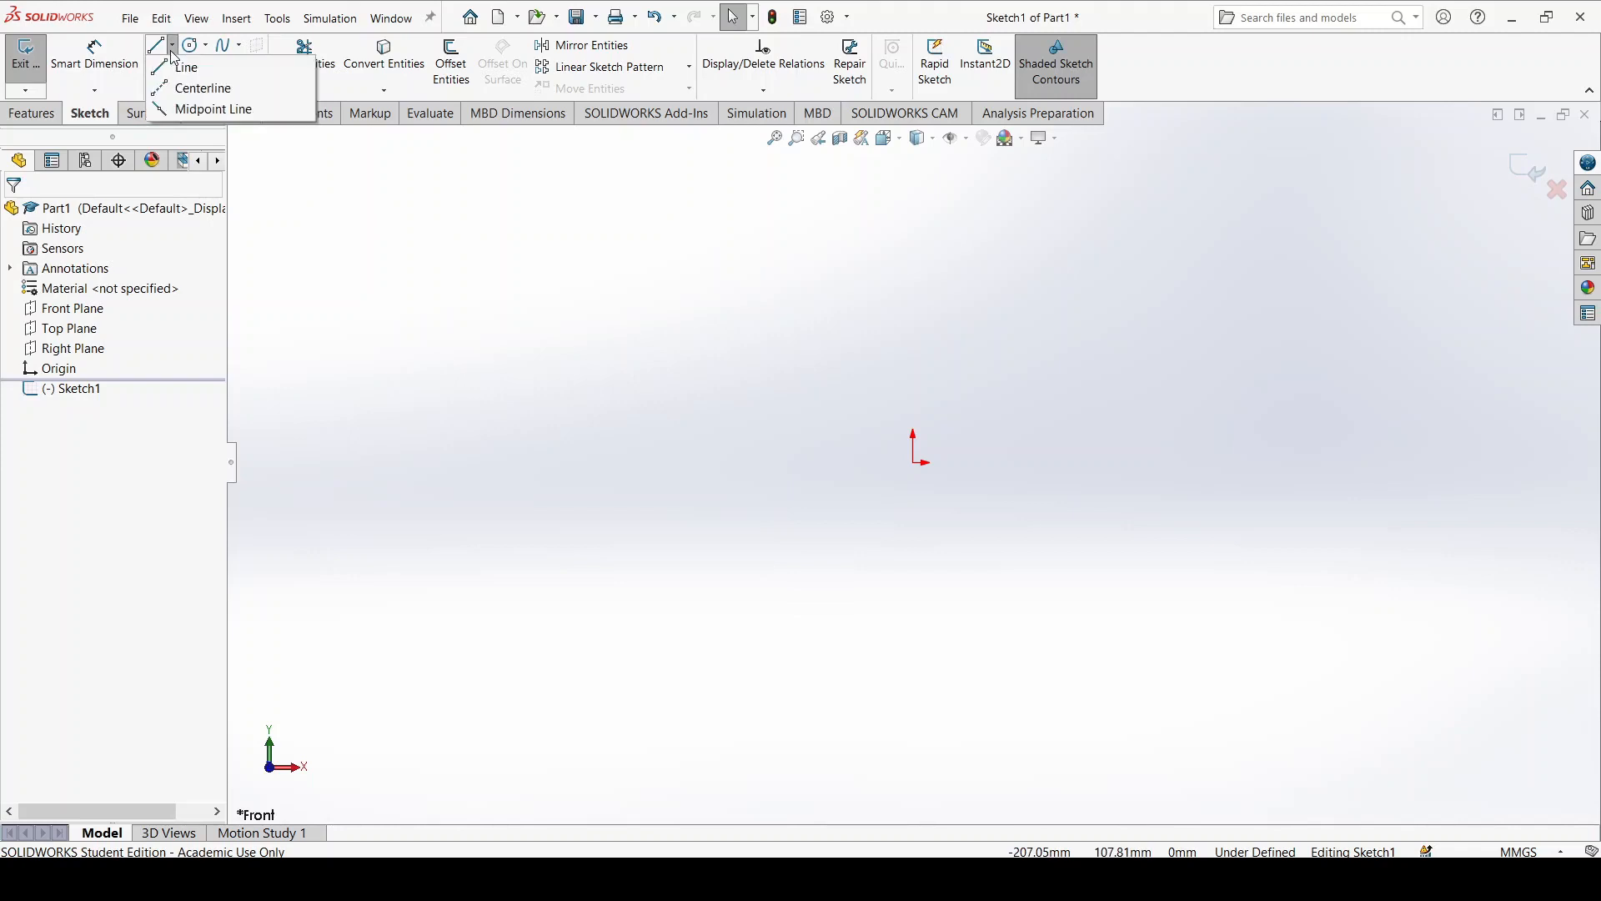
pyautogui.click(195, 90)
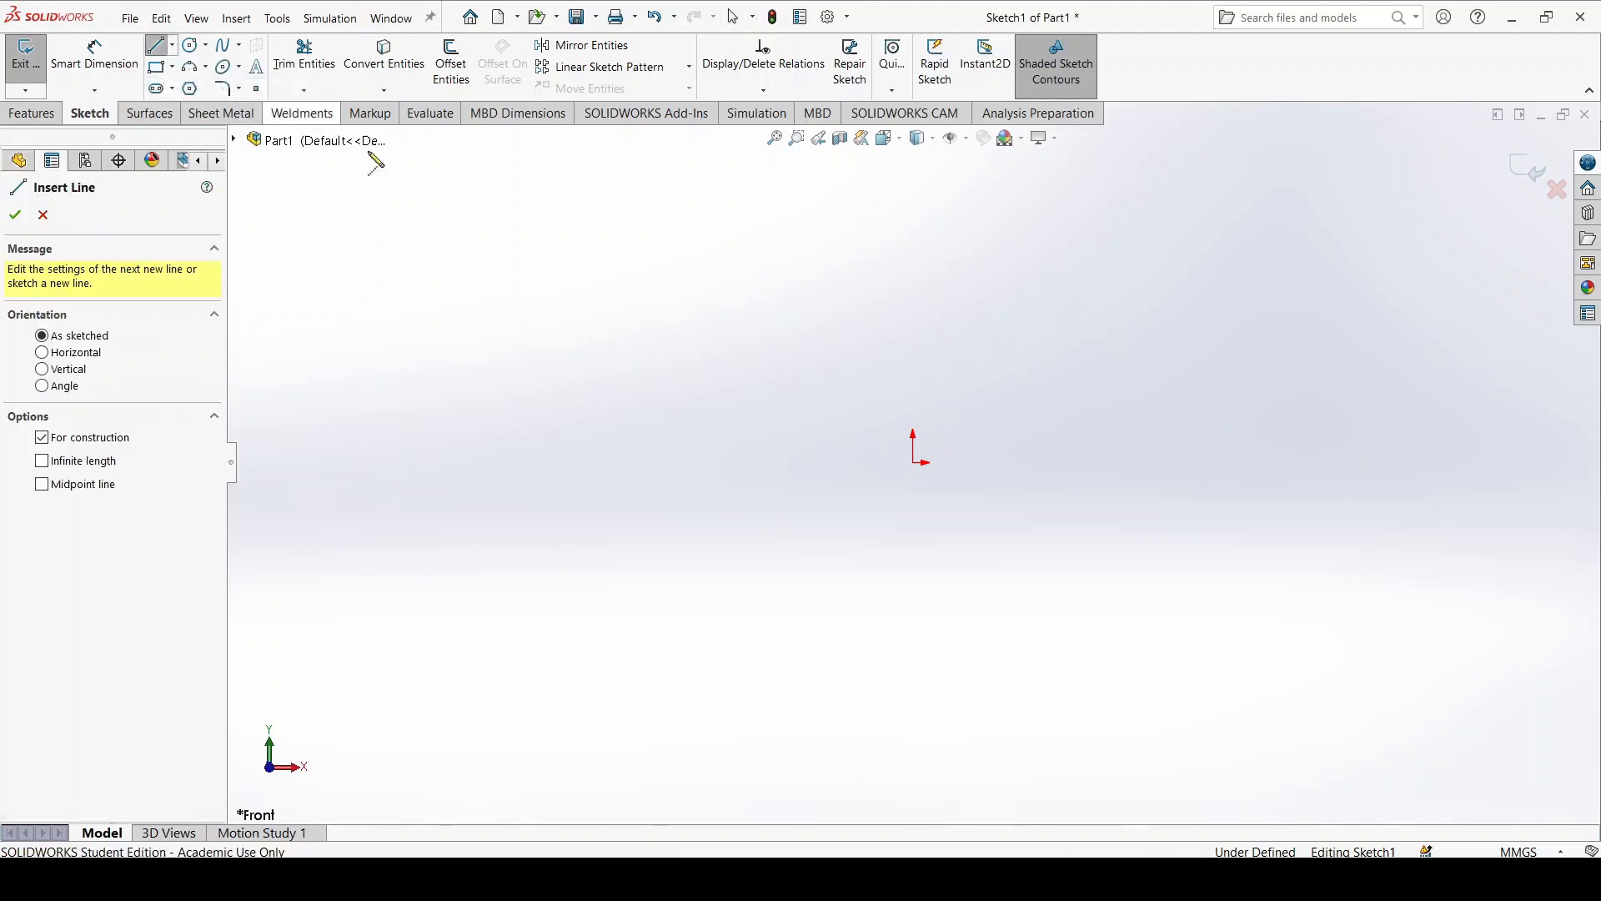
pyautogui.click(913, 463)
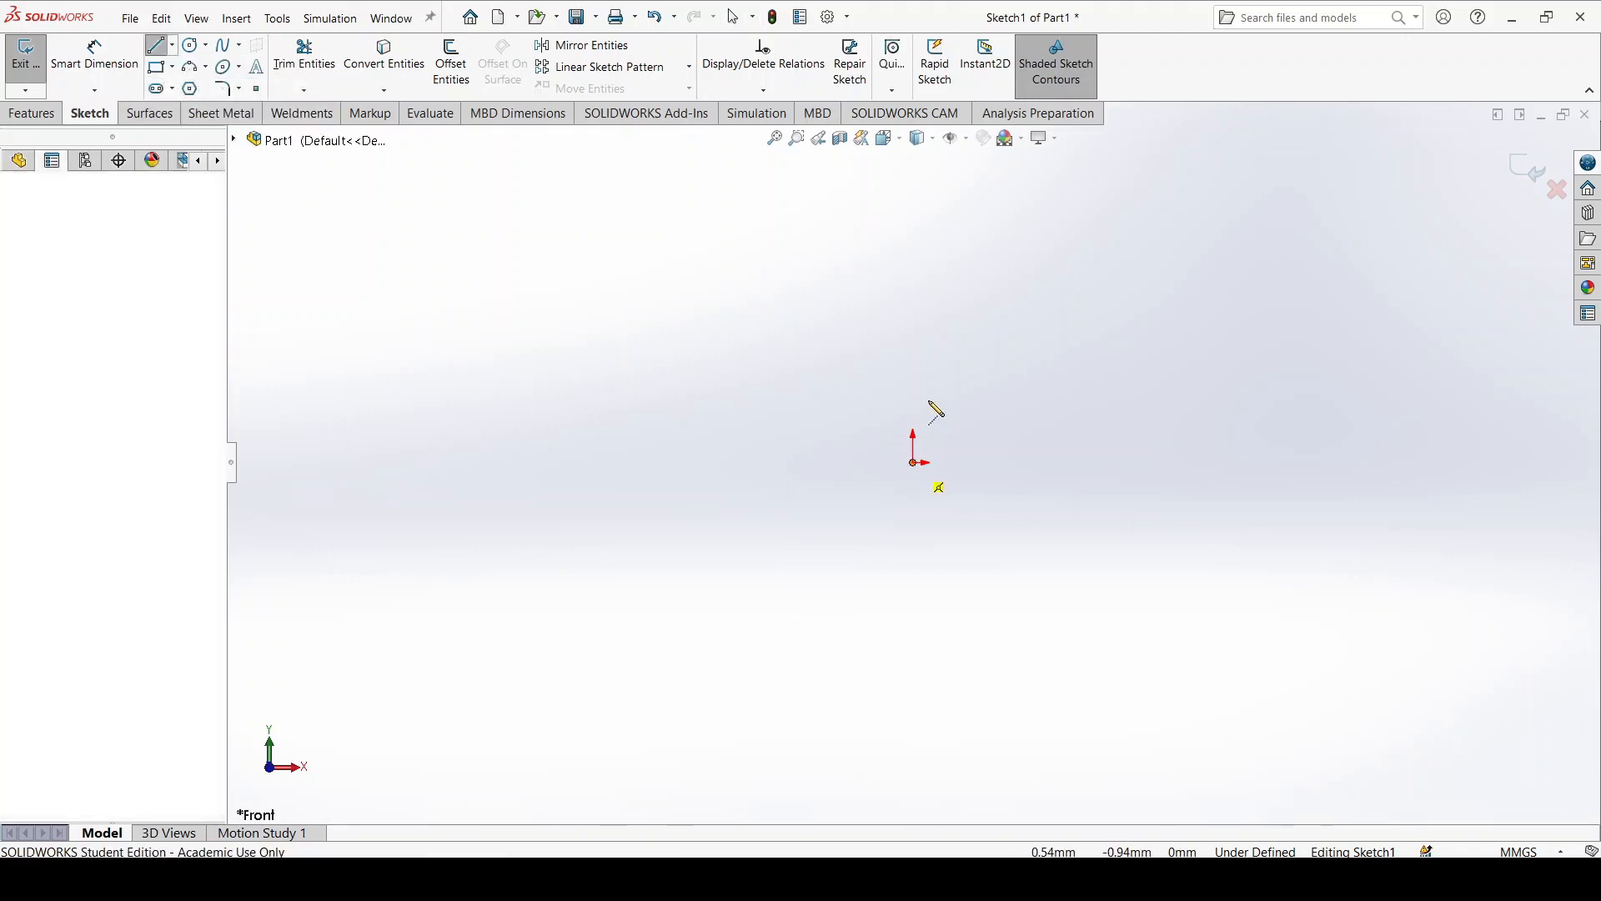
pyautogui.click(914, 172)
pyautogui.press('Escape')
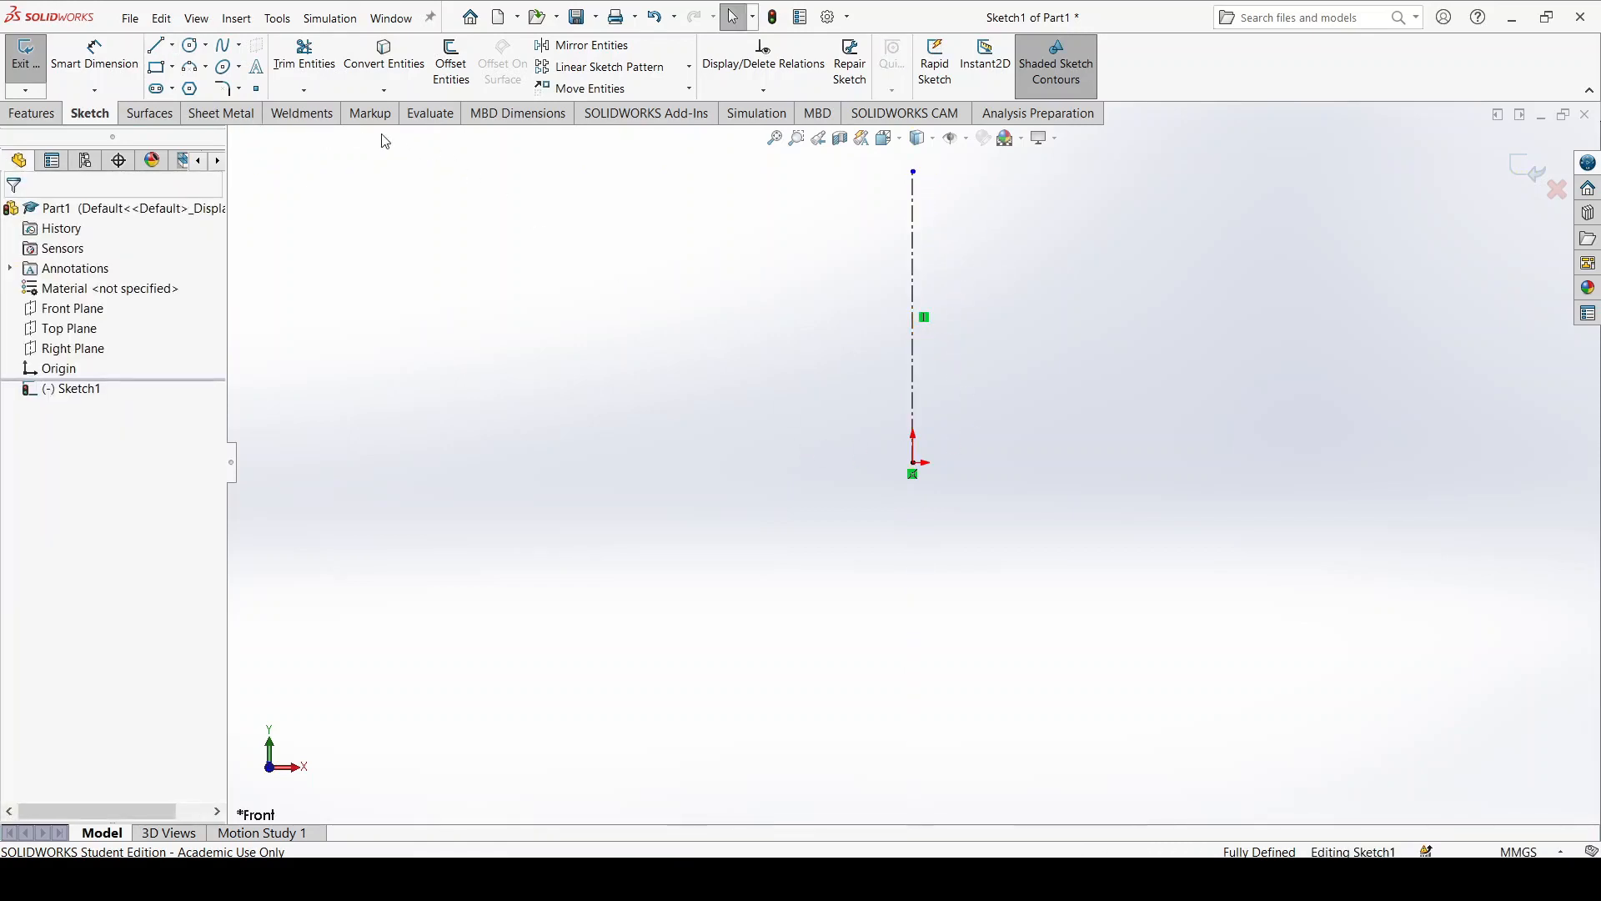
# Sketch a closed inverted-L profile about 60.5 mm tall beside the centerline, with a 7.5 mm bottom edge and an outward top flange about 18.5 mm wide
pyautogui.click(160, 53)
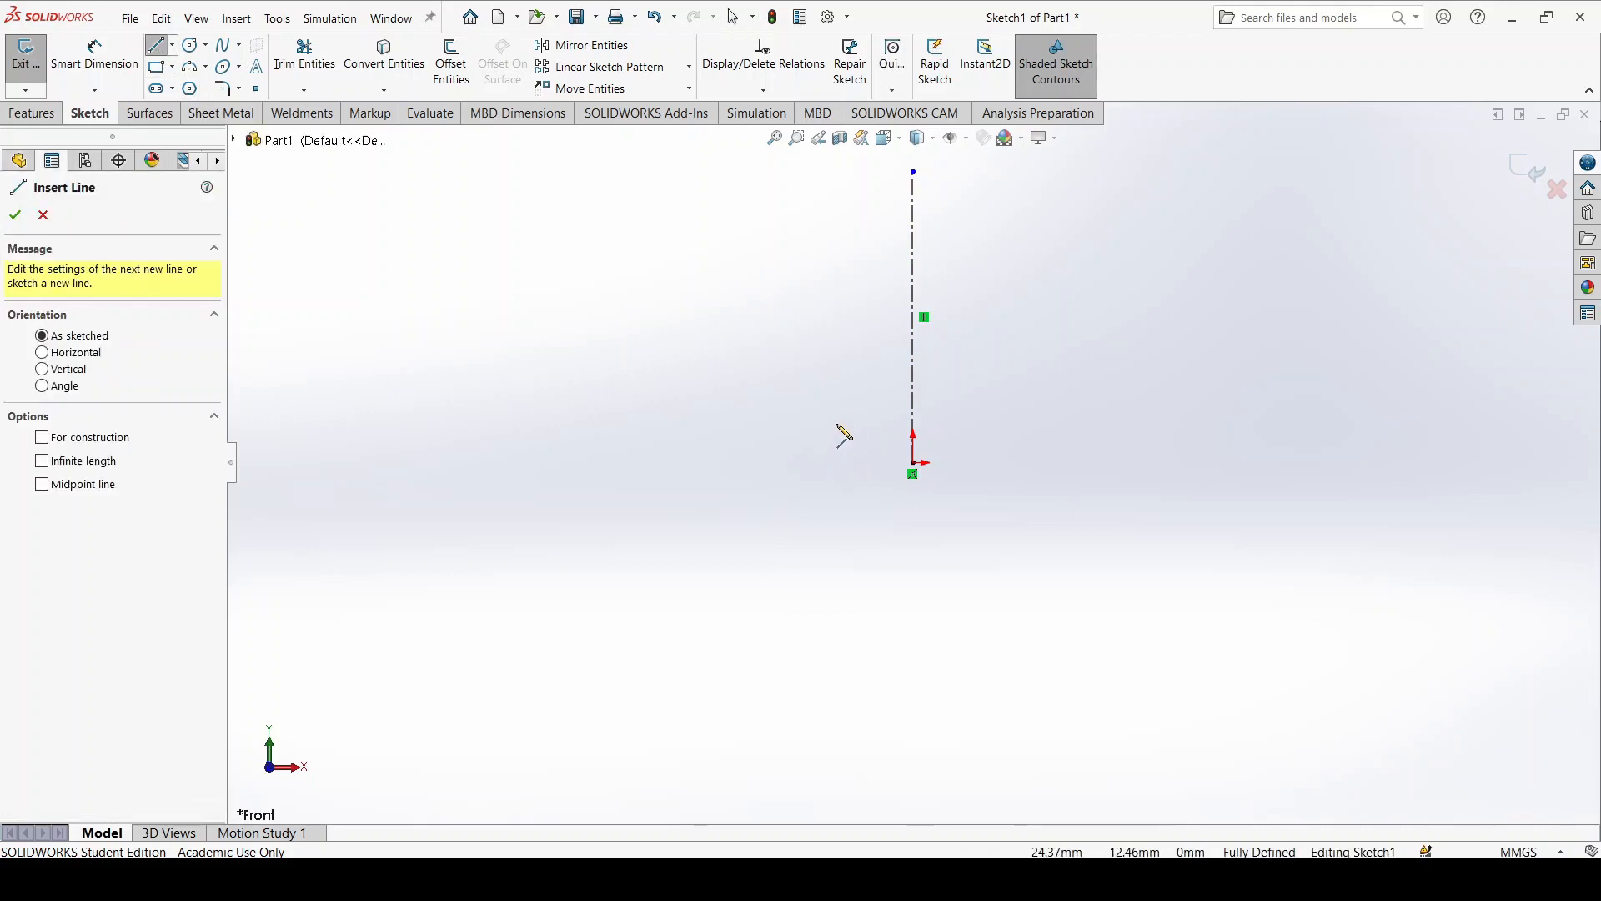
pyautogui.click(846, 435)
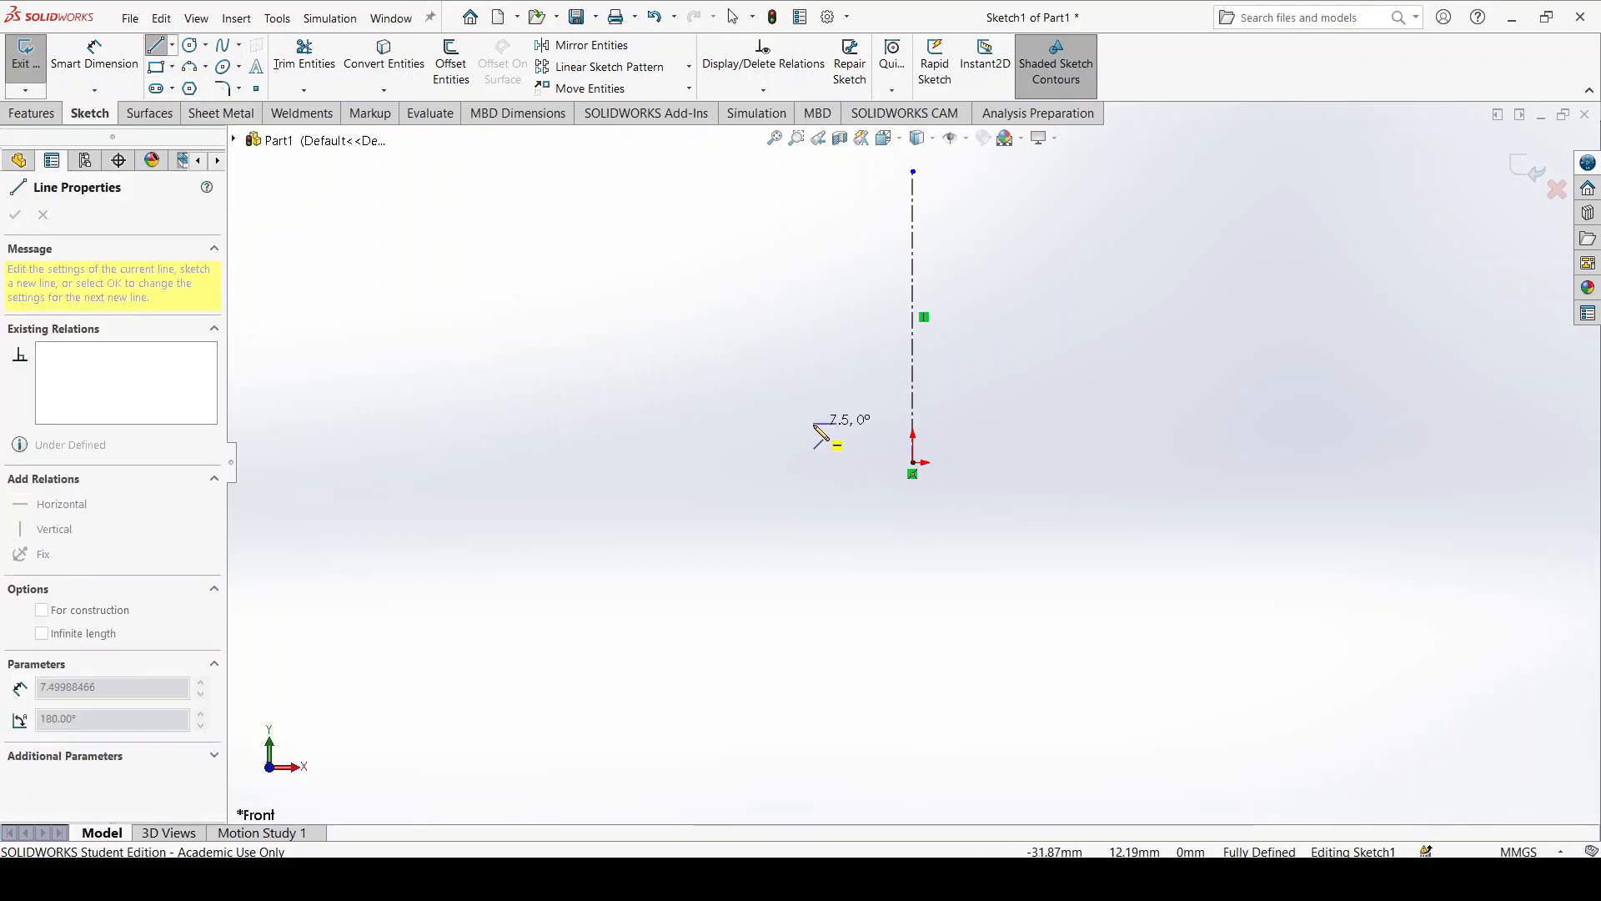
pyautogui.click(814, 423)
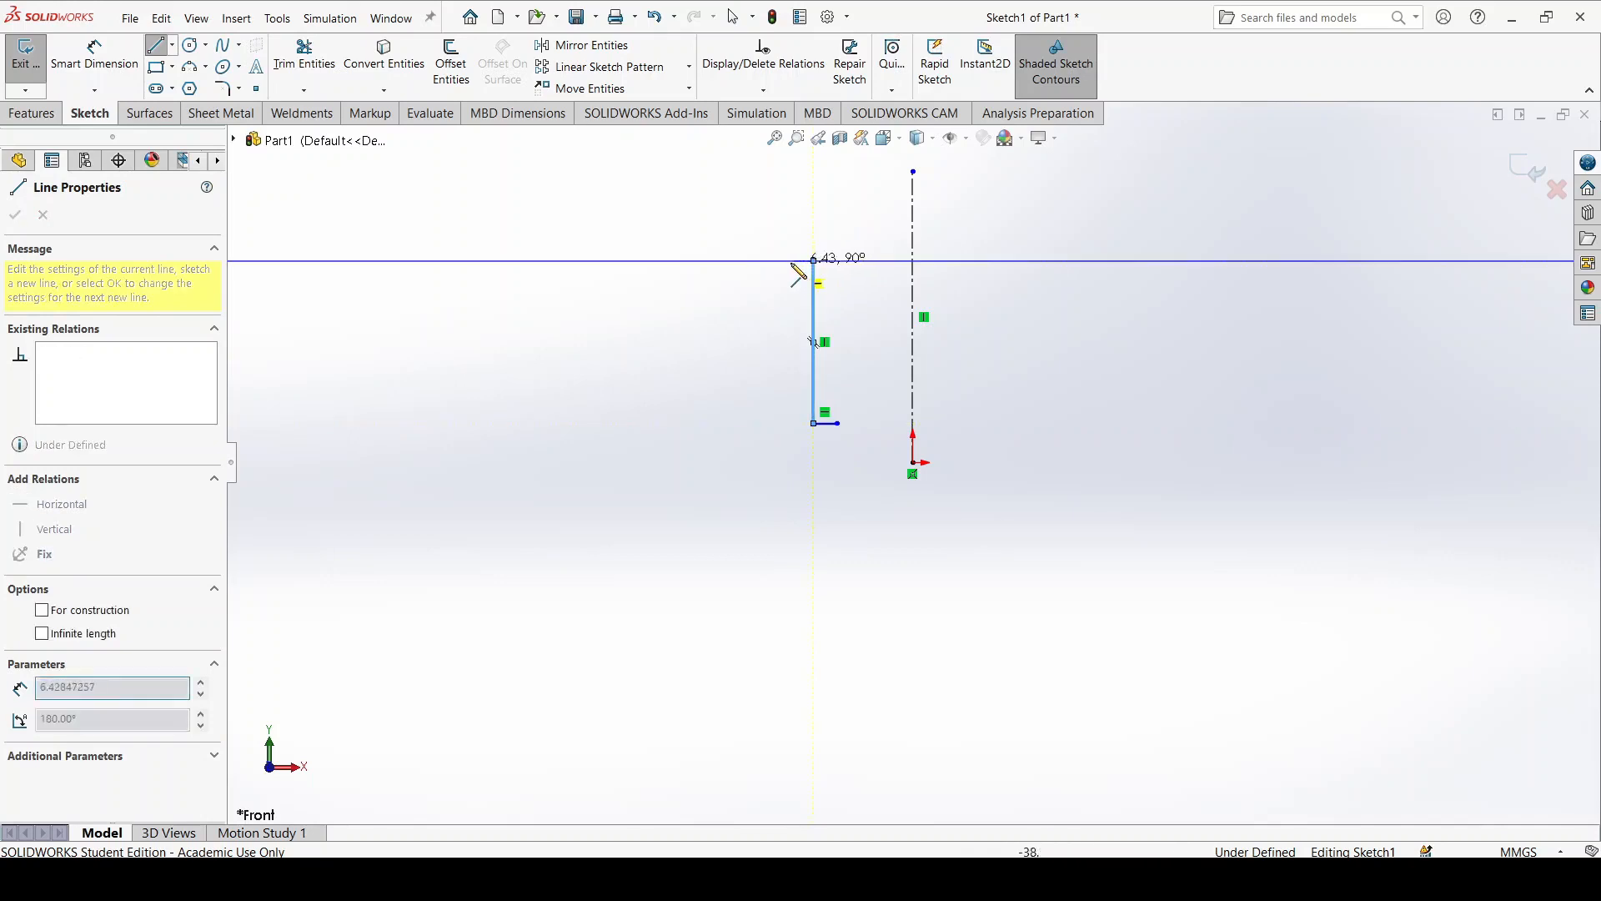
pyautogui.click(779, 260)
pyautogui.click(778, 236)
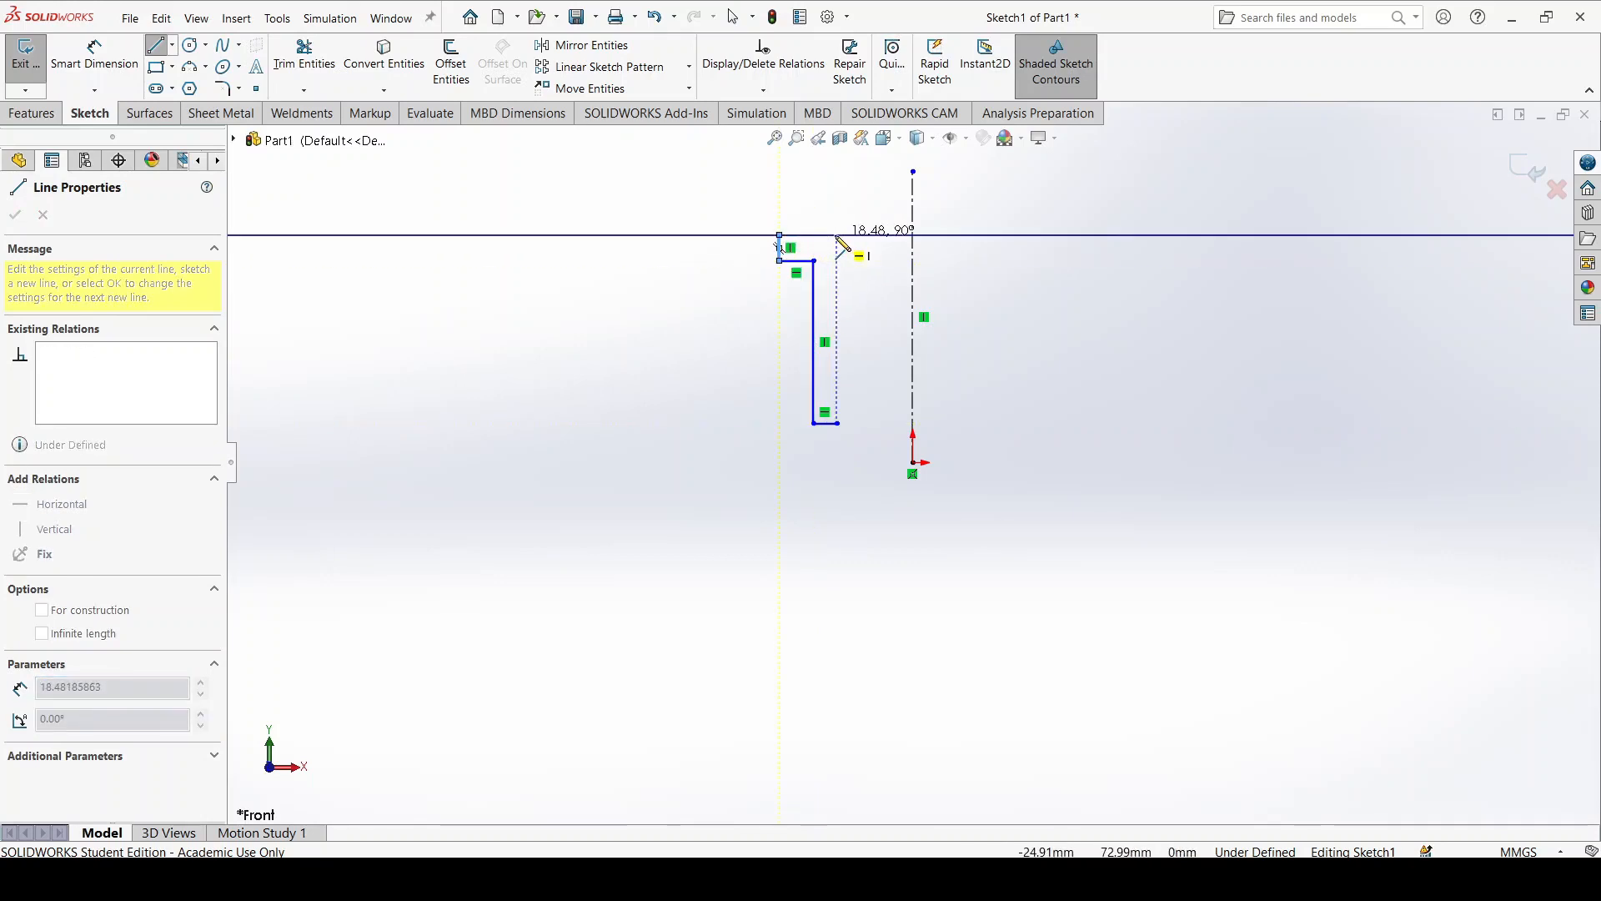
pyautogui.click(837, 236)
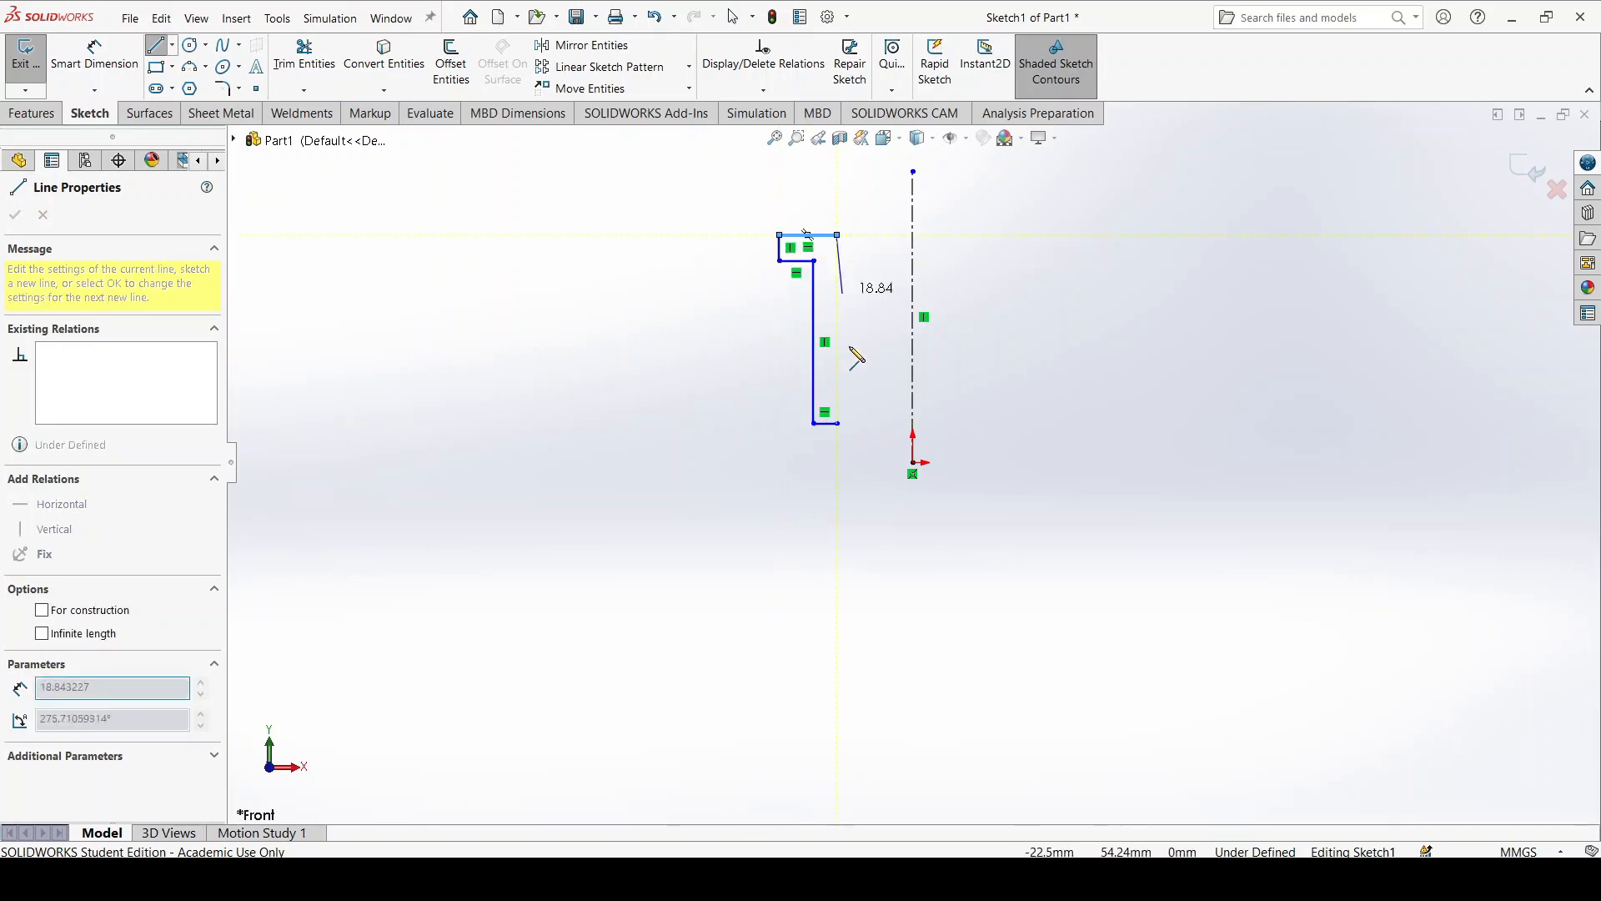
pyautogui.click(837, 423)
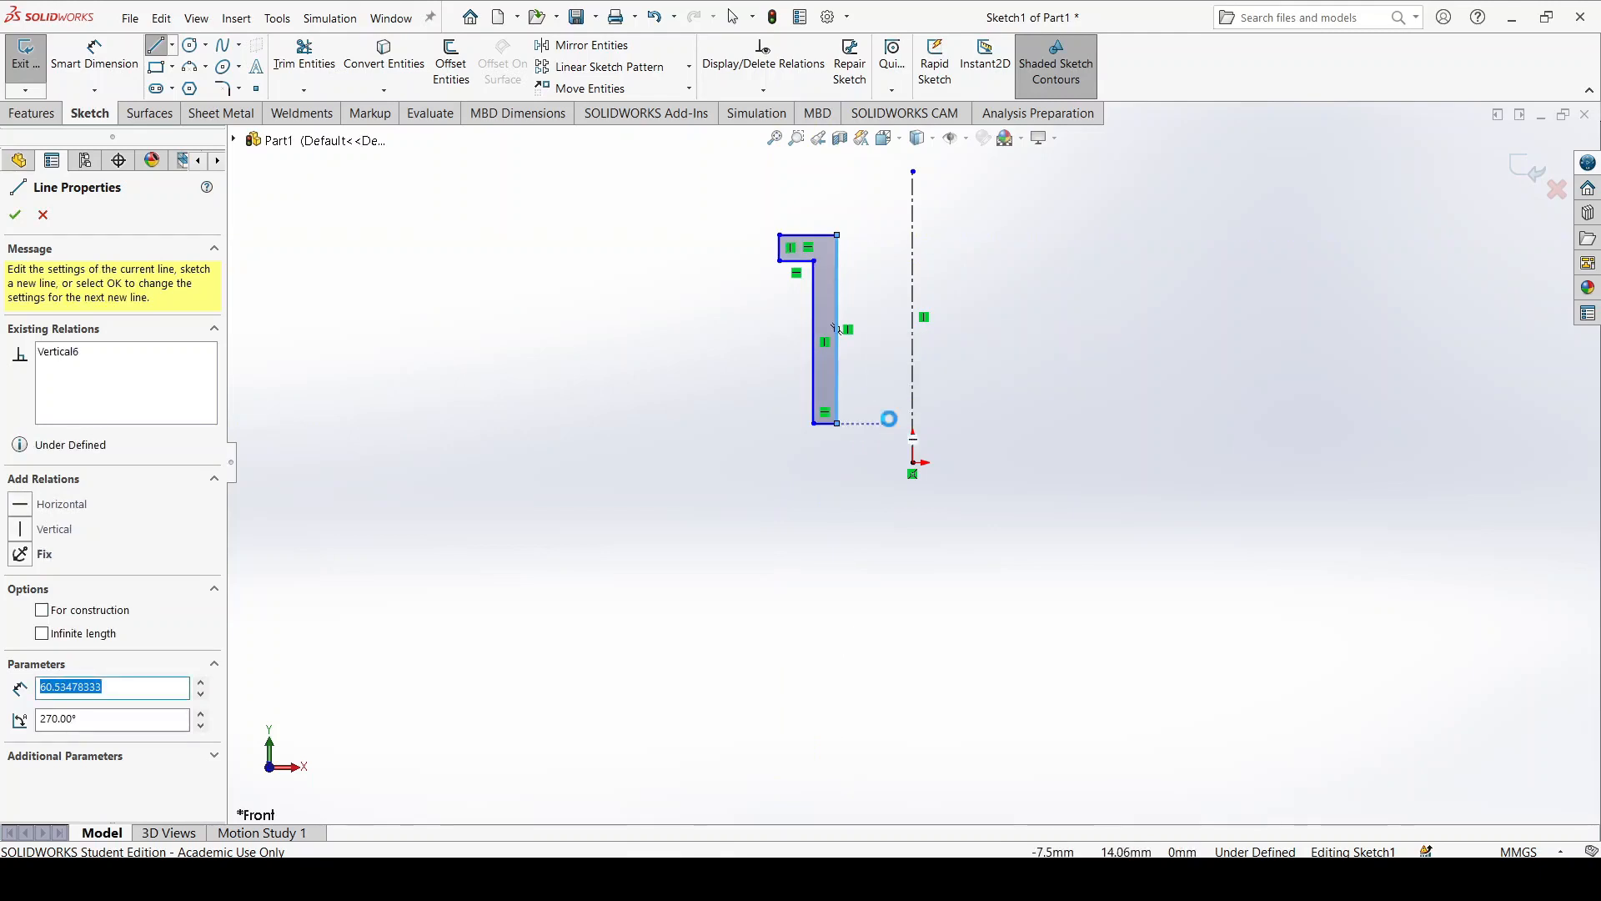
pyautogui.press('Escape')
# Move the profile's lower inner corner toward the centerline and slightly up, making the bottom edge about 12.75 mm wide
pyautogui.scroll(2, 1053, 408)
pyautogui.scroll(-2, 989, 357)
pyautogui.scroll(-2, 837, 373)
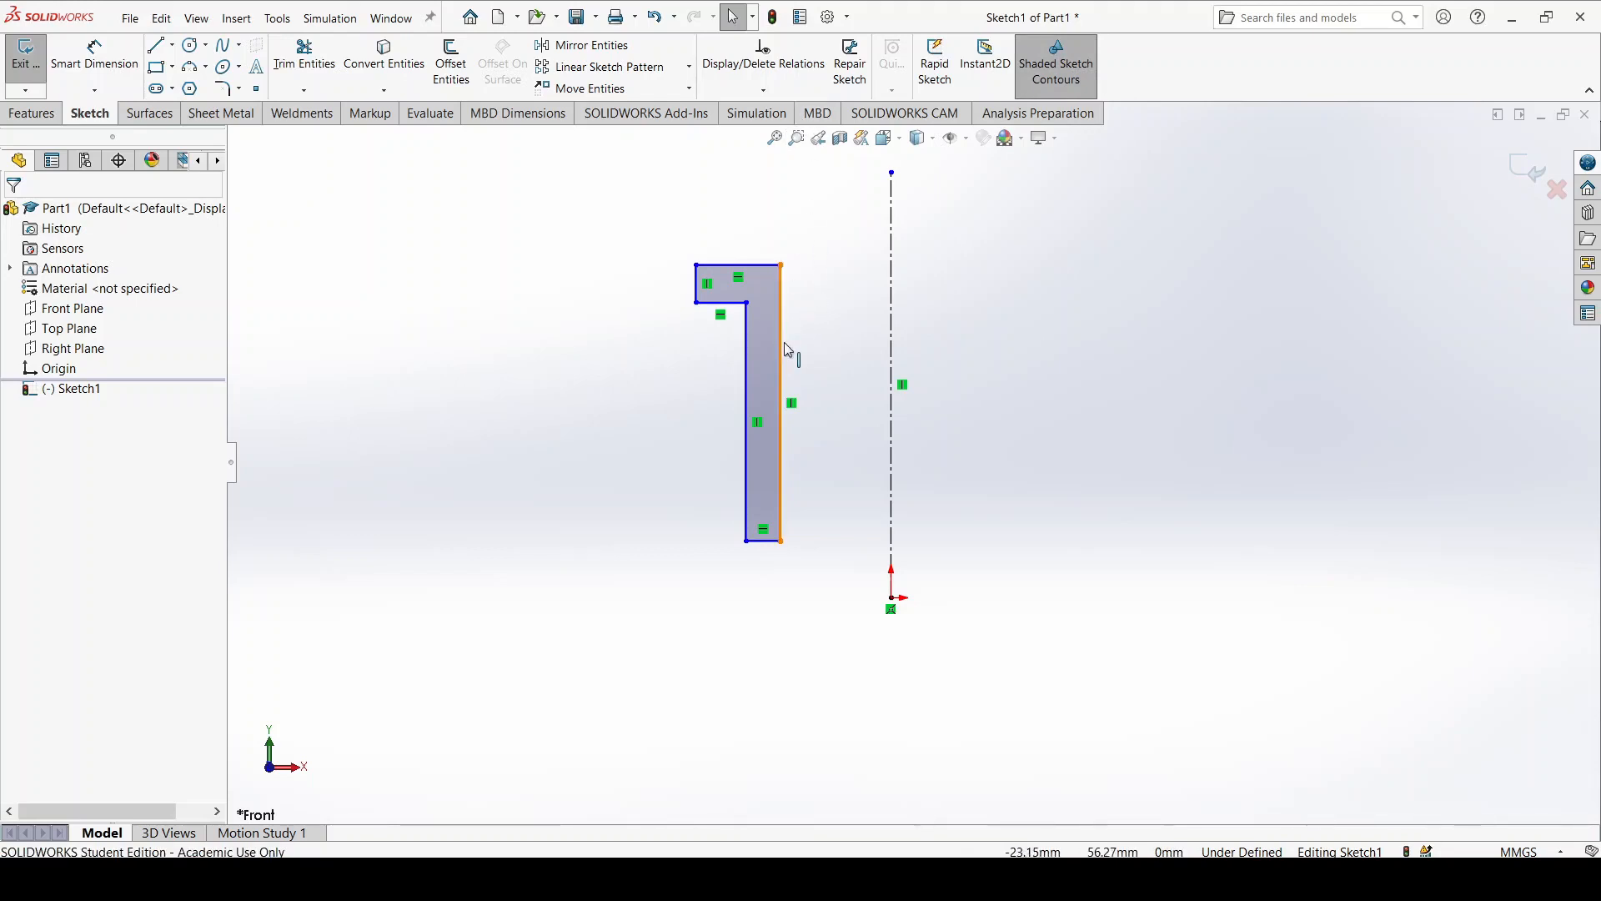
pyautogui.click(778, 92)
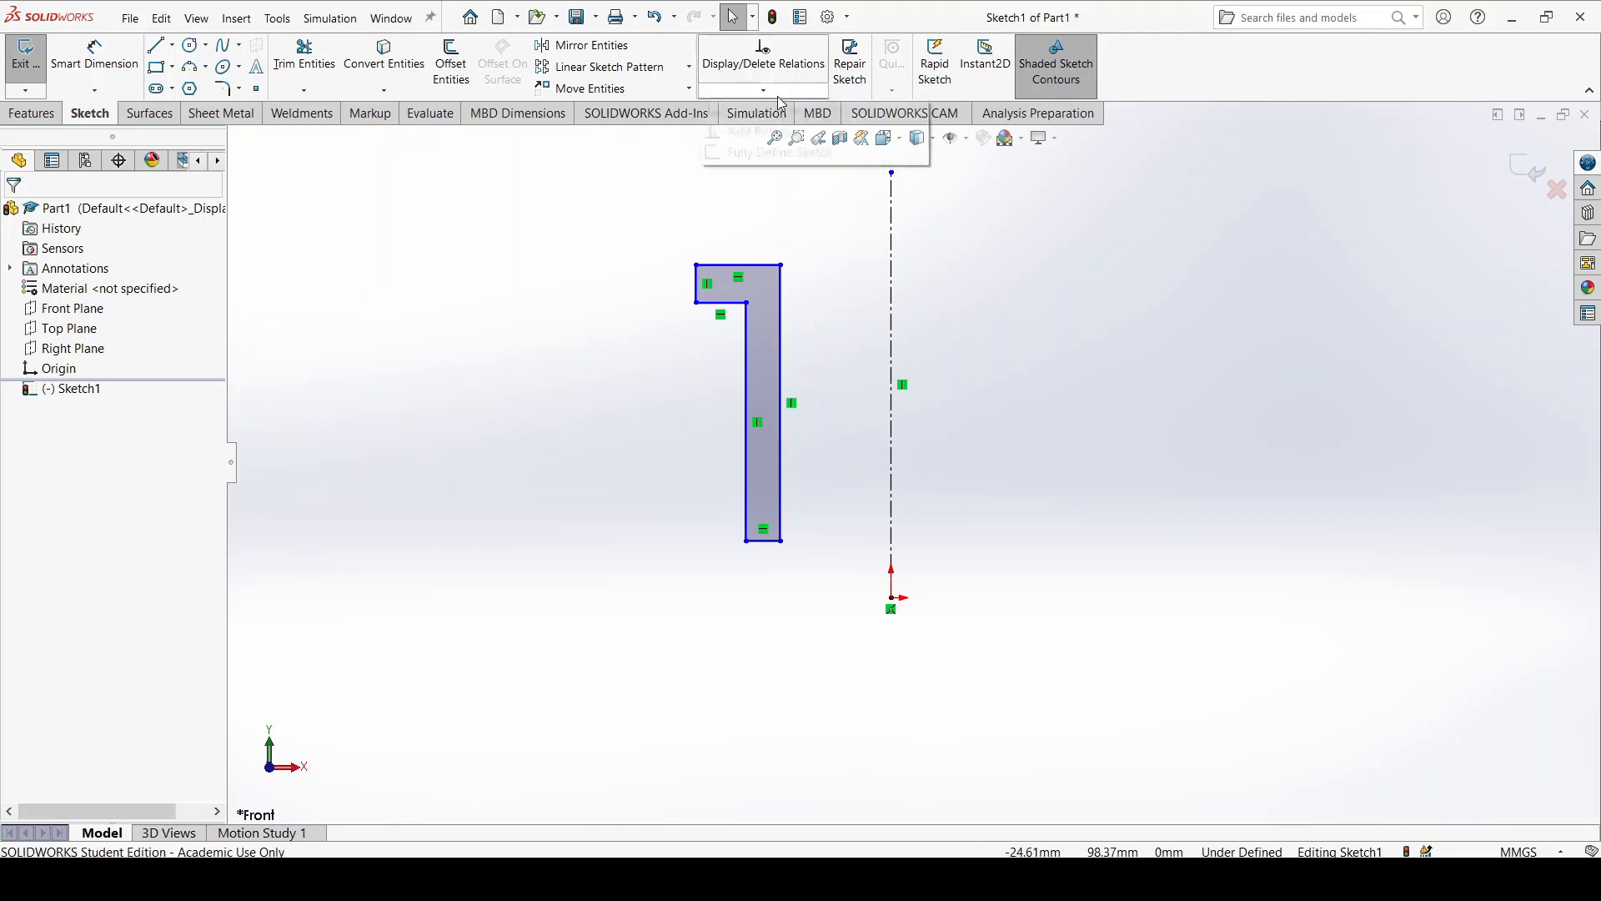
pyautogui.click(790, 95)
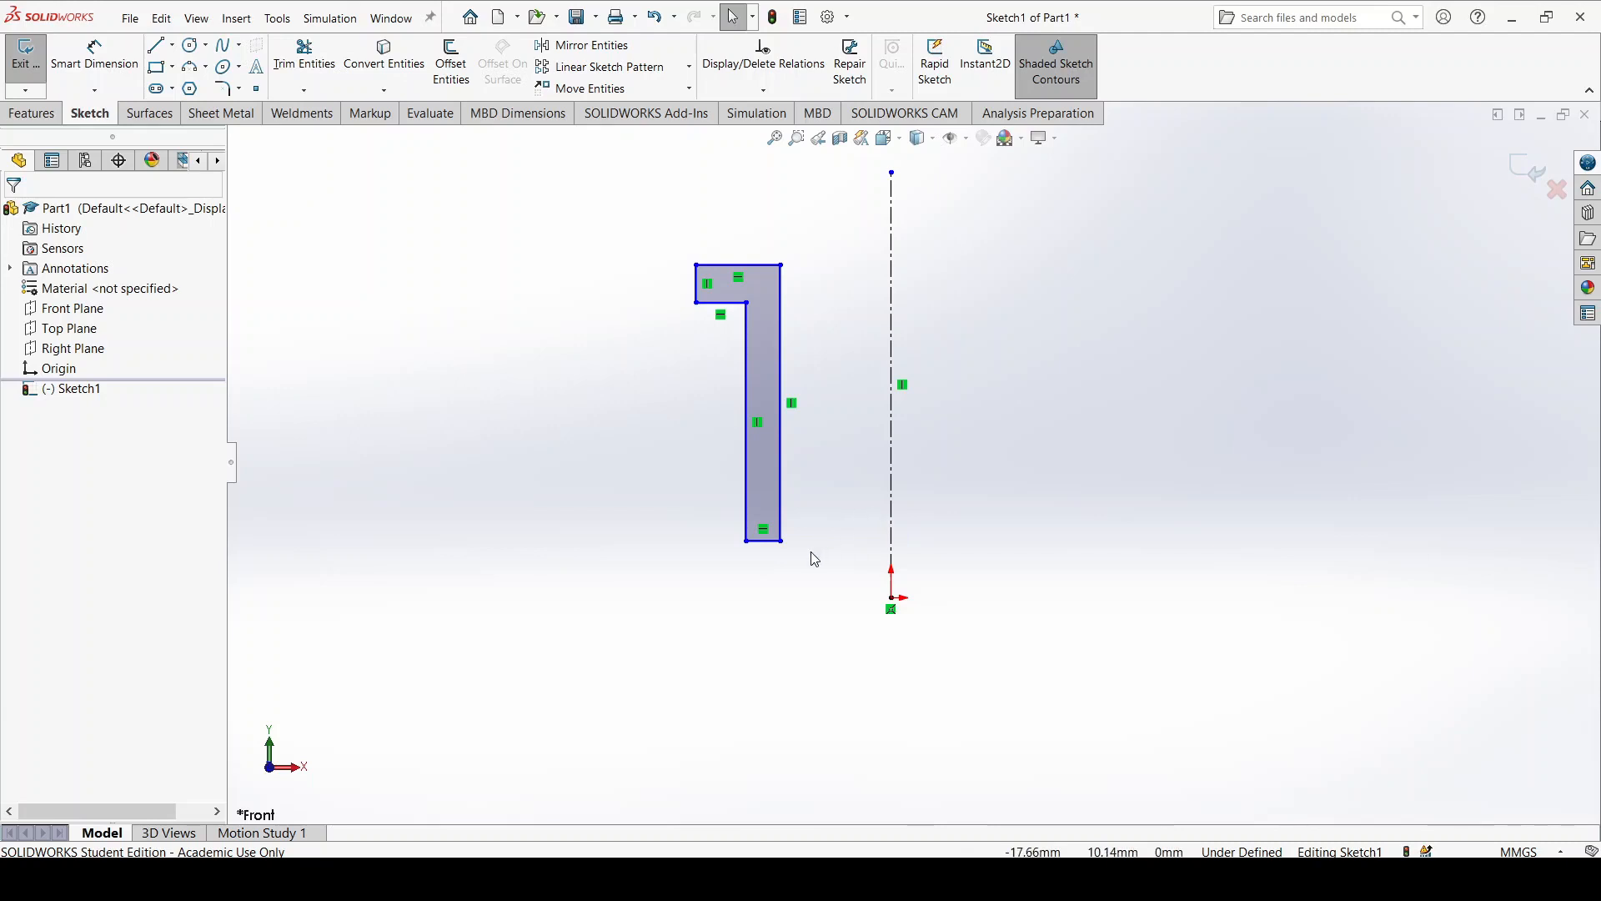
pyautogui.moveTo(781, 542)
pyautogui.mouseDown()
pyautogui.moveTo(830, 550)
pyautogui.moveTo(810, 555)
pyautogui.moveTo(802, 525)
pyautogui.mouseUp()
pyautogui.click(1033, 629)
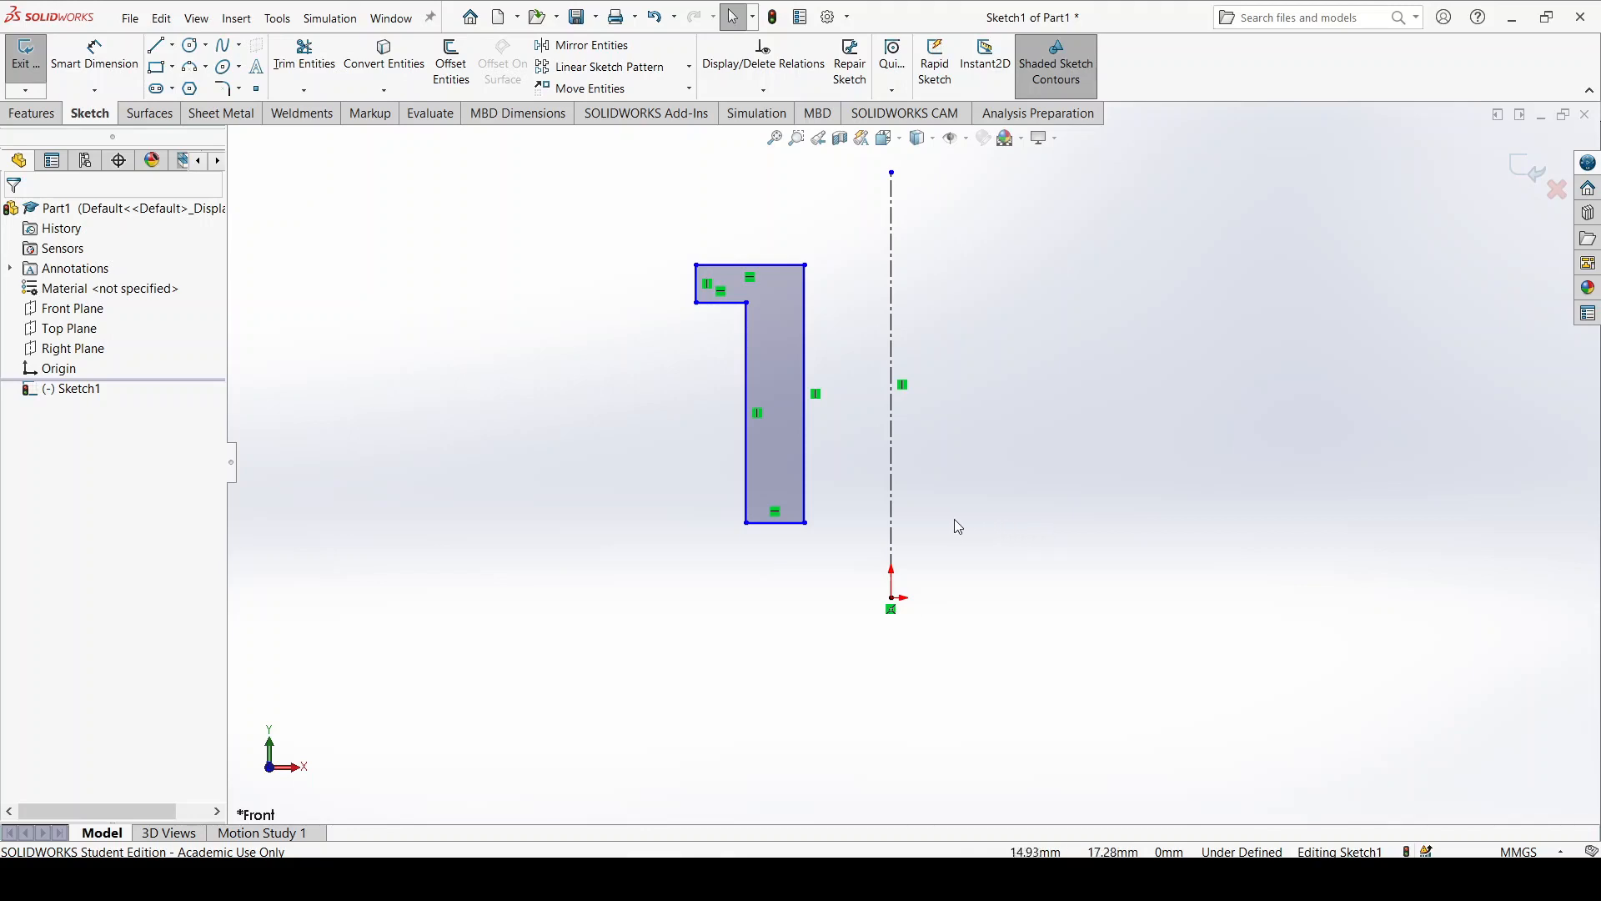
# Make the profile's bottom edge coincident with the origin
pyautogui.click(794, 524)
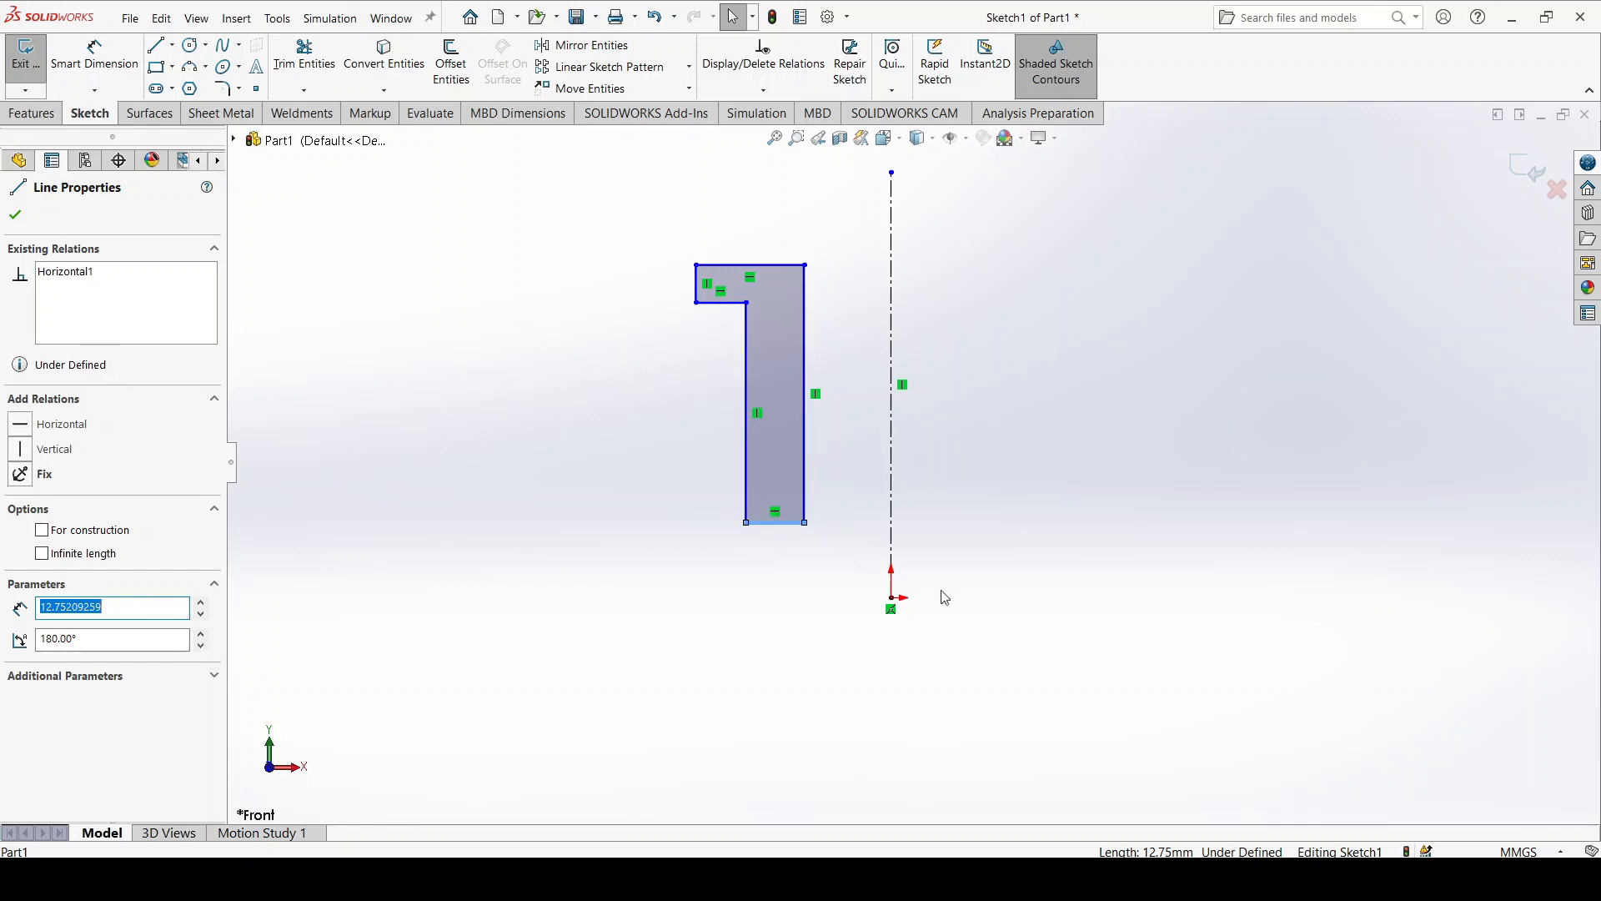
pyautogui.keyDown('ctrl'); pyautogui.click(892, 605); pyautogui.keyUp('ctrl')
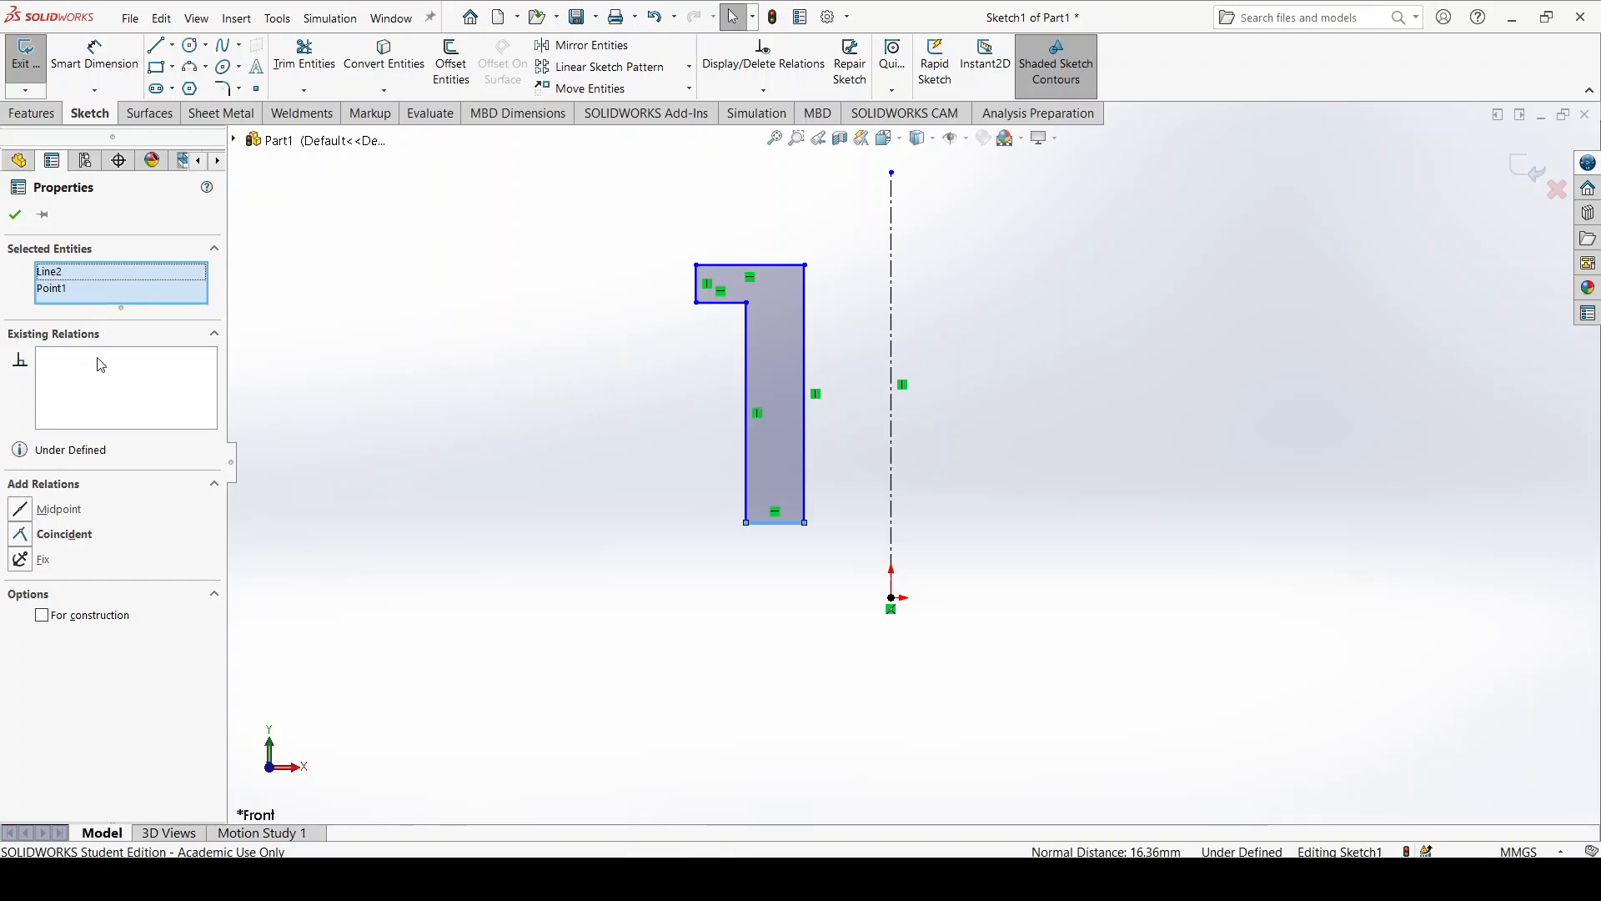
pyautogui.click(65, 533)
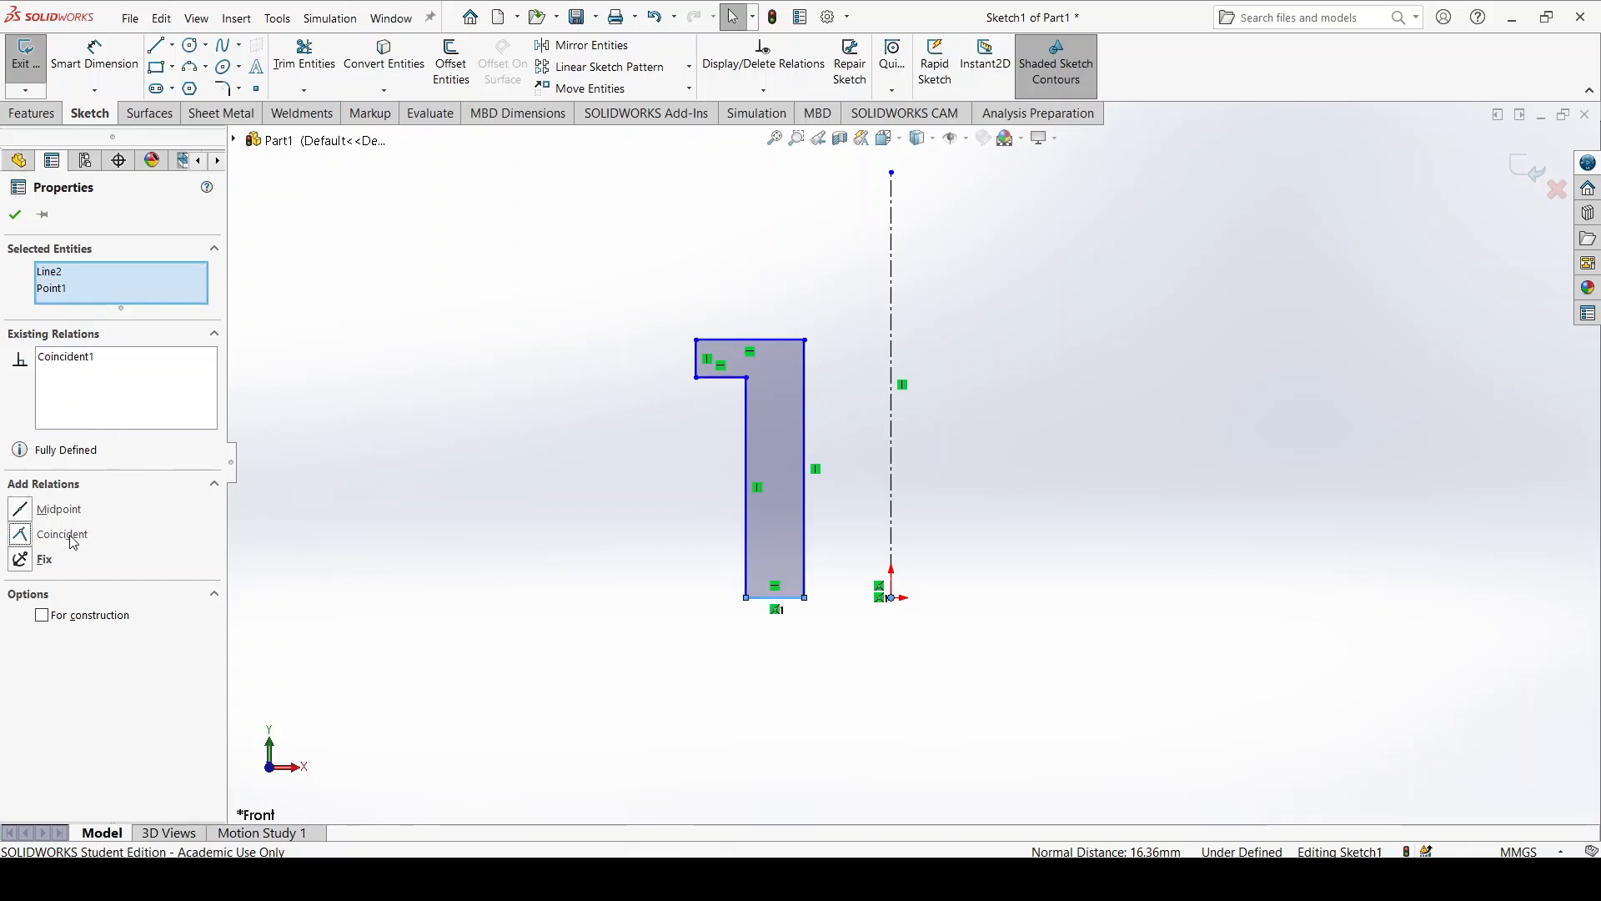
pyautogui.click(958, 618)
# Shift the profile's lower inner corner slightly away from the centerline, placing the inner edge about 20 mm from it
pyautogui.scroll(-3, 813, 613)
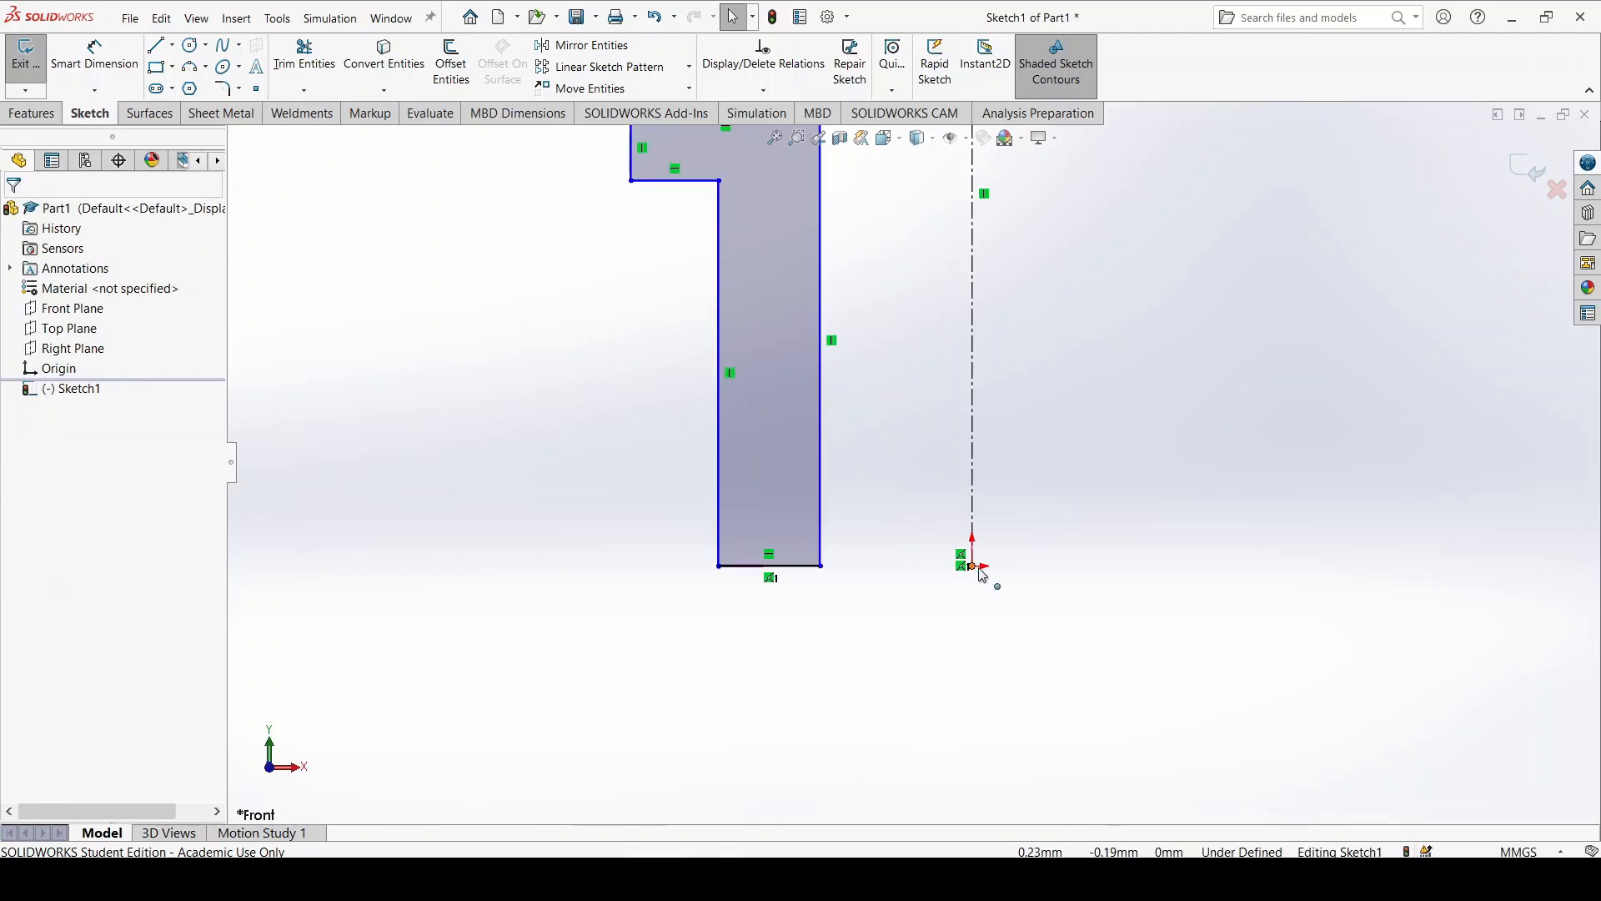
pyautogui.scroll(3, 1134, 473)
pyautogui.scroll(-2, 1102, 361)
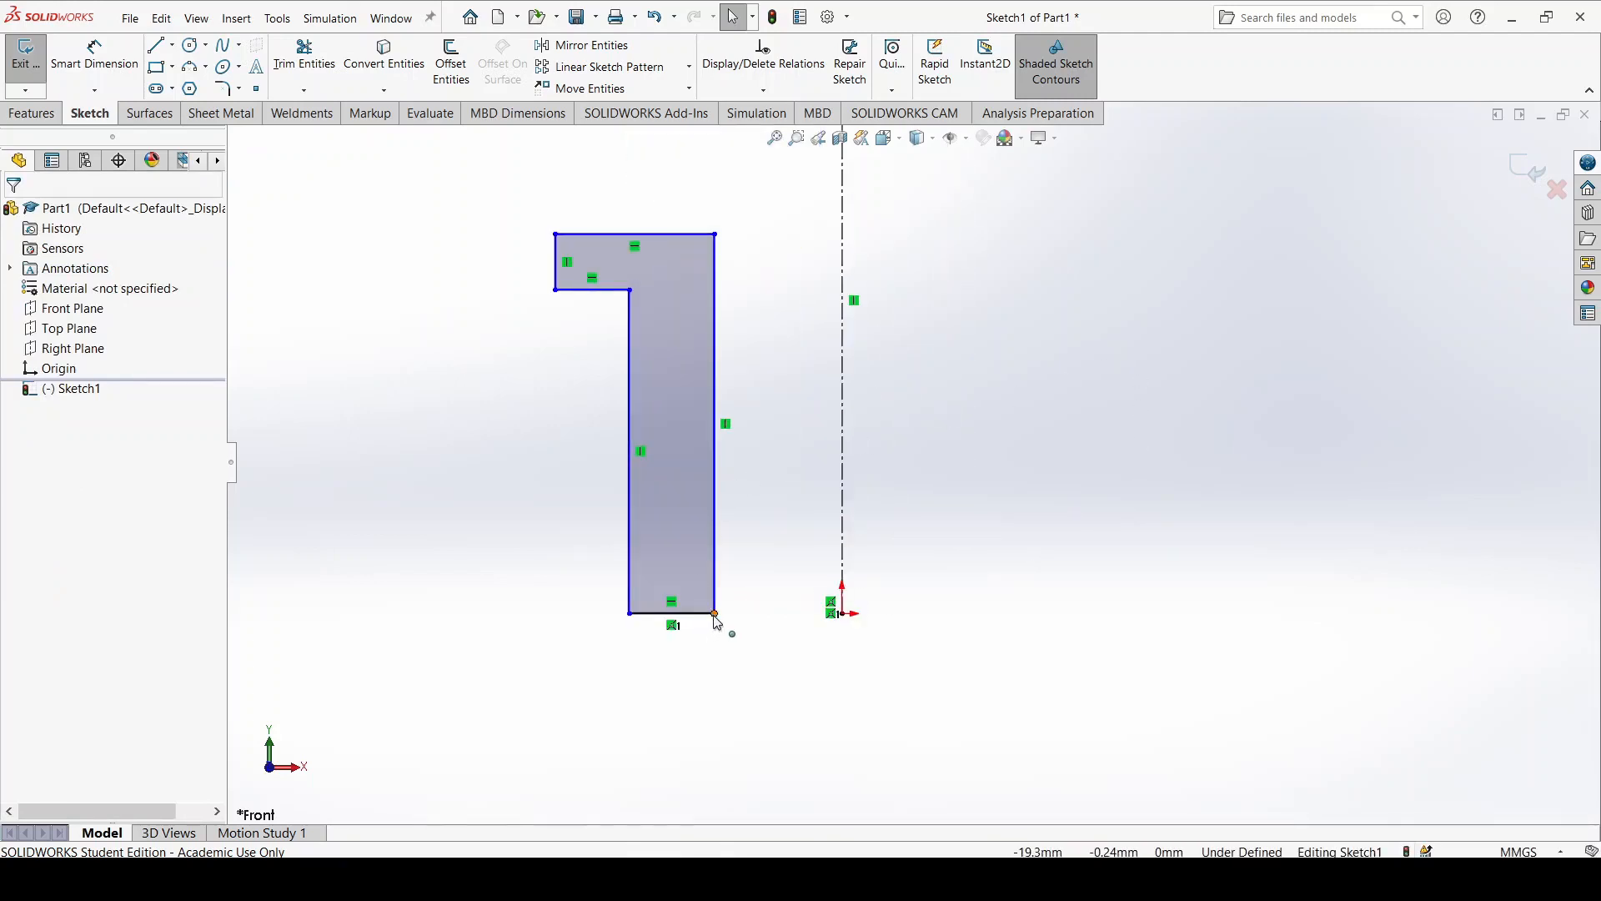
pyautogui.moveTo(714, 615)
pyautogui.mouseDown()
pyautogui.moveTo(750, 621)
pyautogui.moveTo(708, 617)
pyautogui.mouseUp()
pyautogui.click(1089, 467)
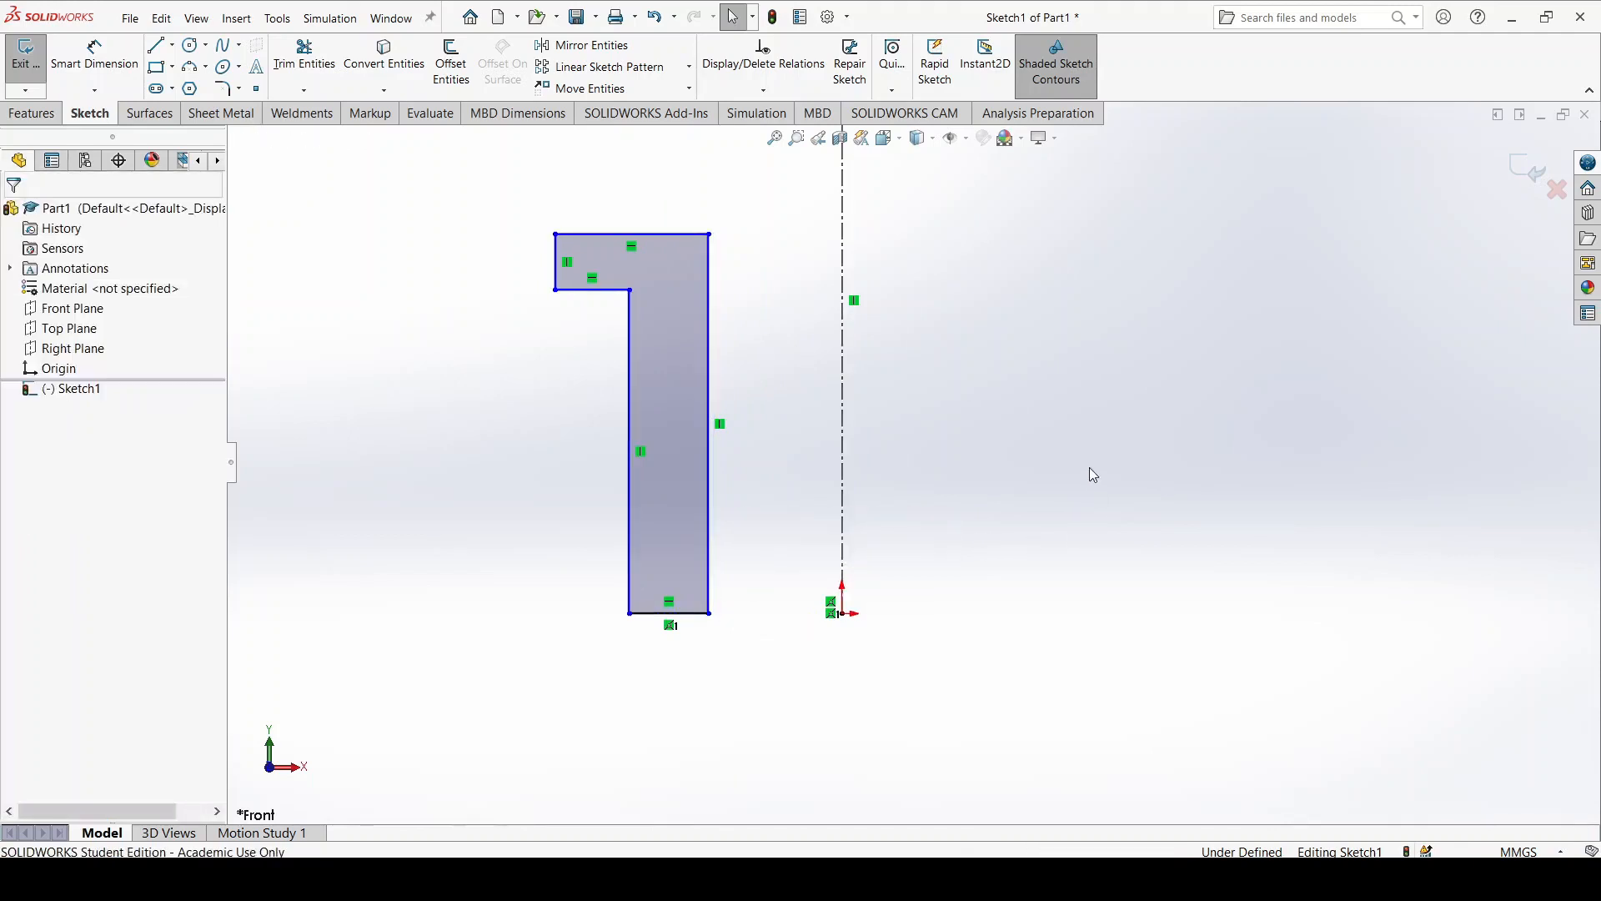
pyautogui.scroll(3, 1043, 522)
pyautogui.scroll(-3, 976, 376)
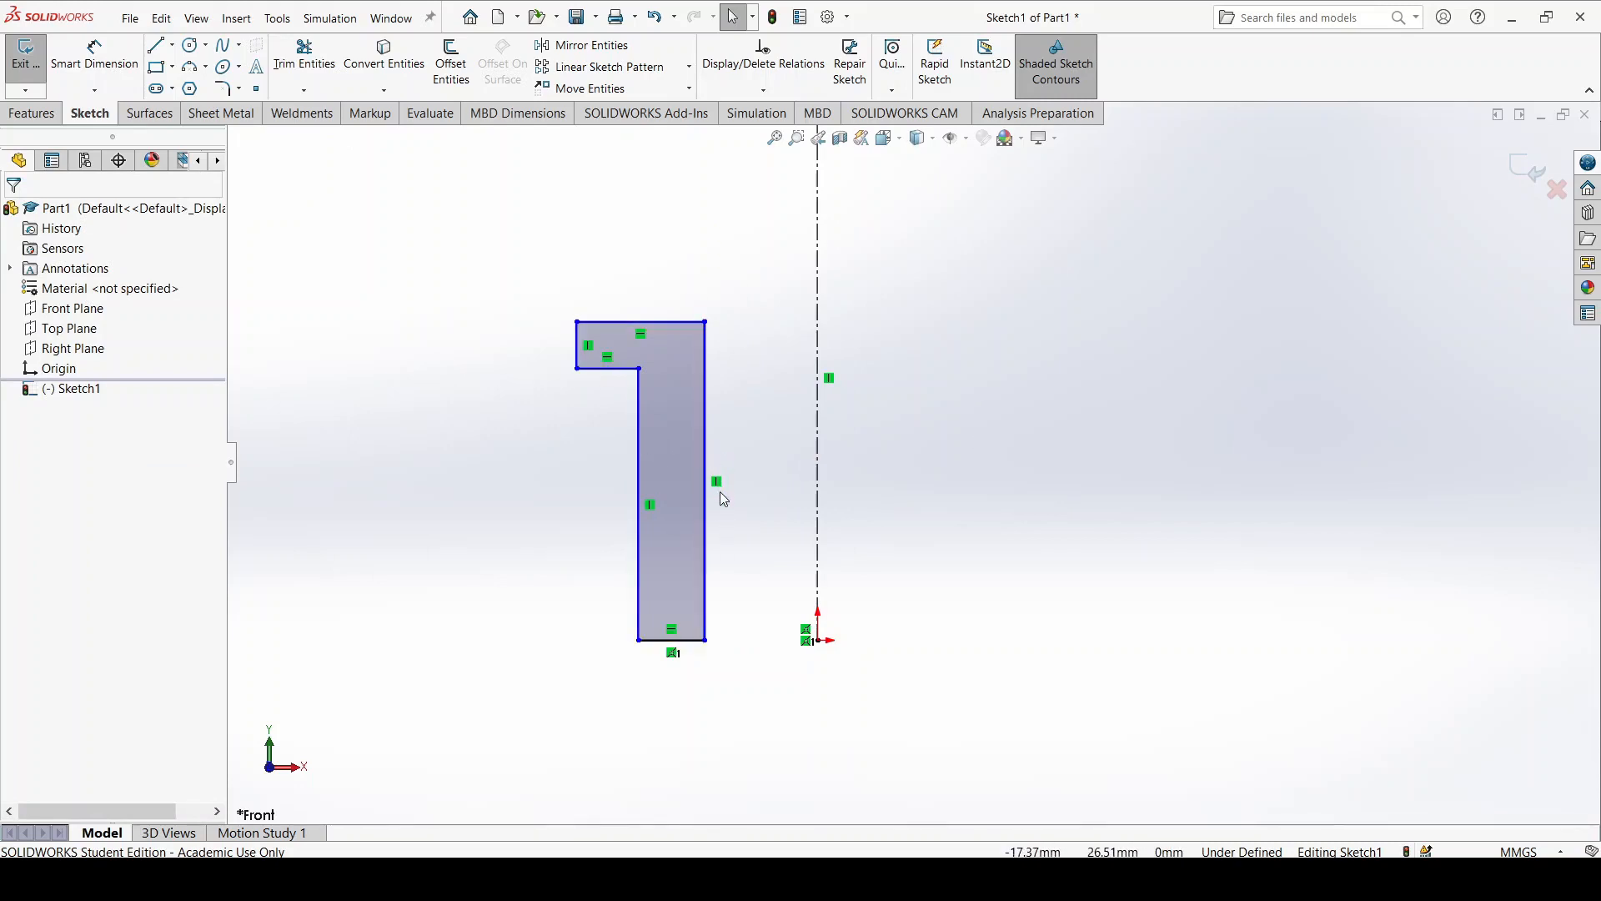
pyautogui.click(707, 472)
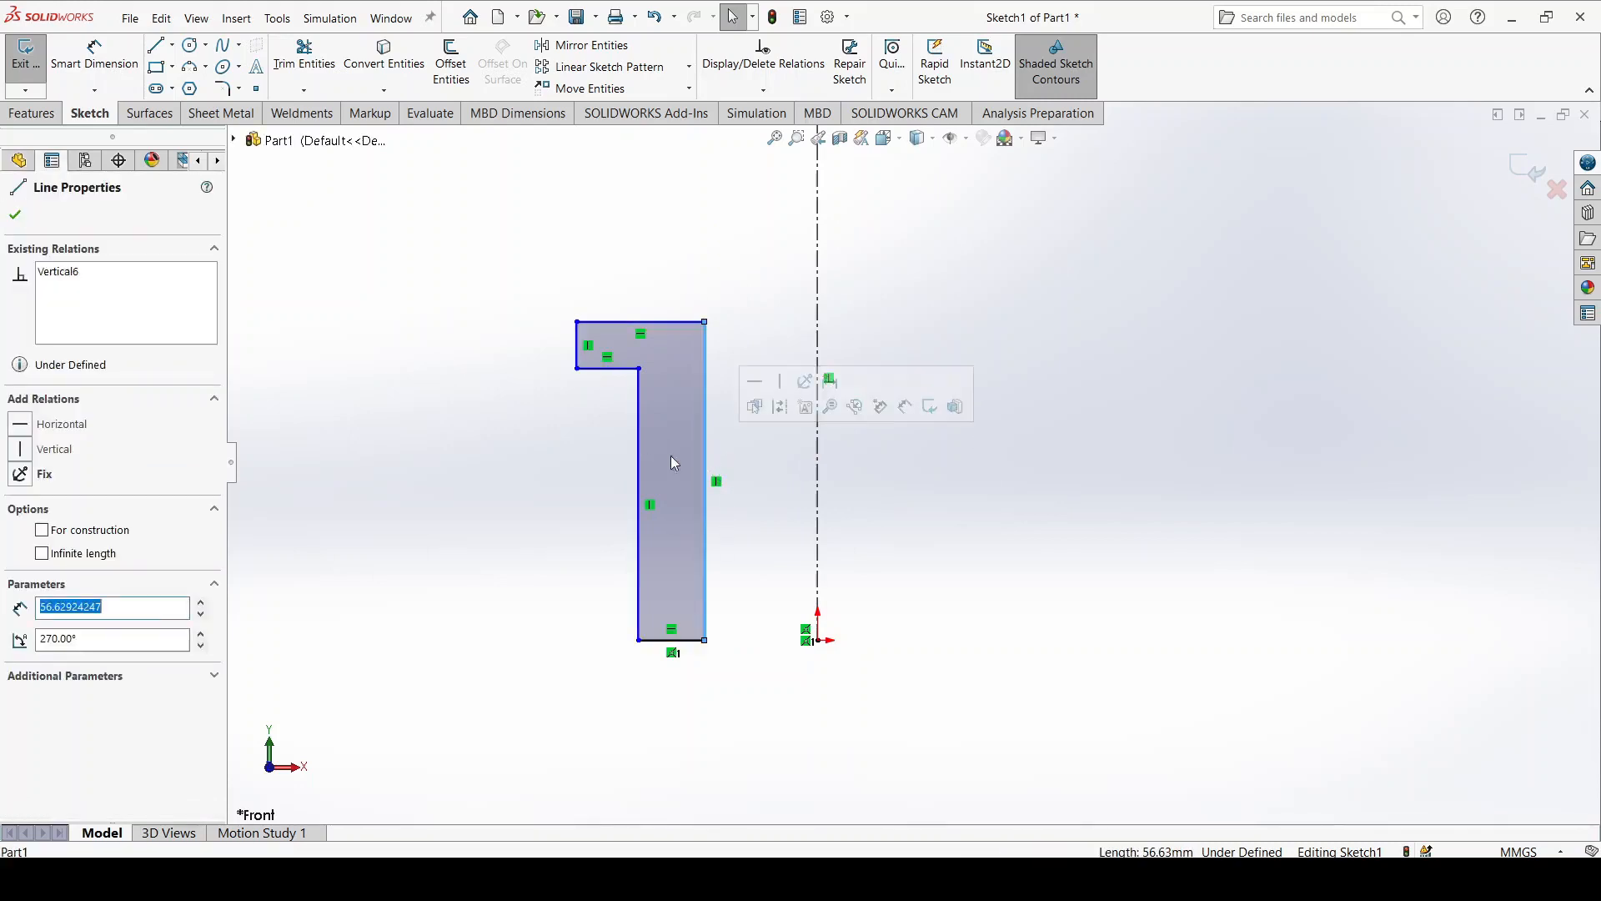
pyautogui.click(667, 322)
pyautogui.press('Escape')
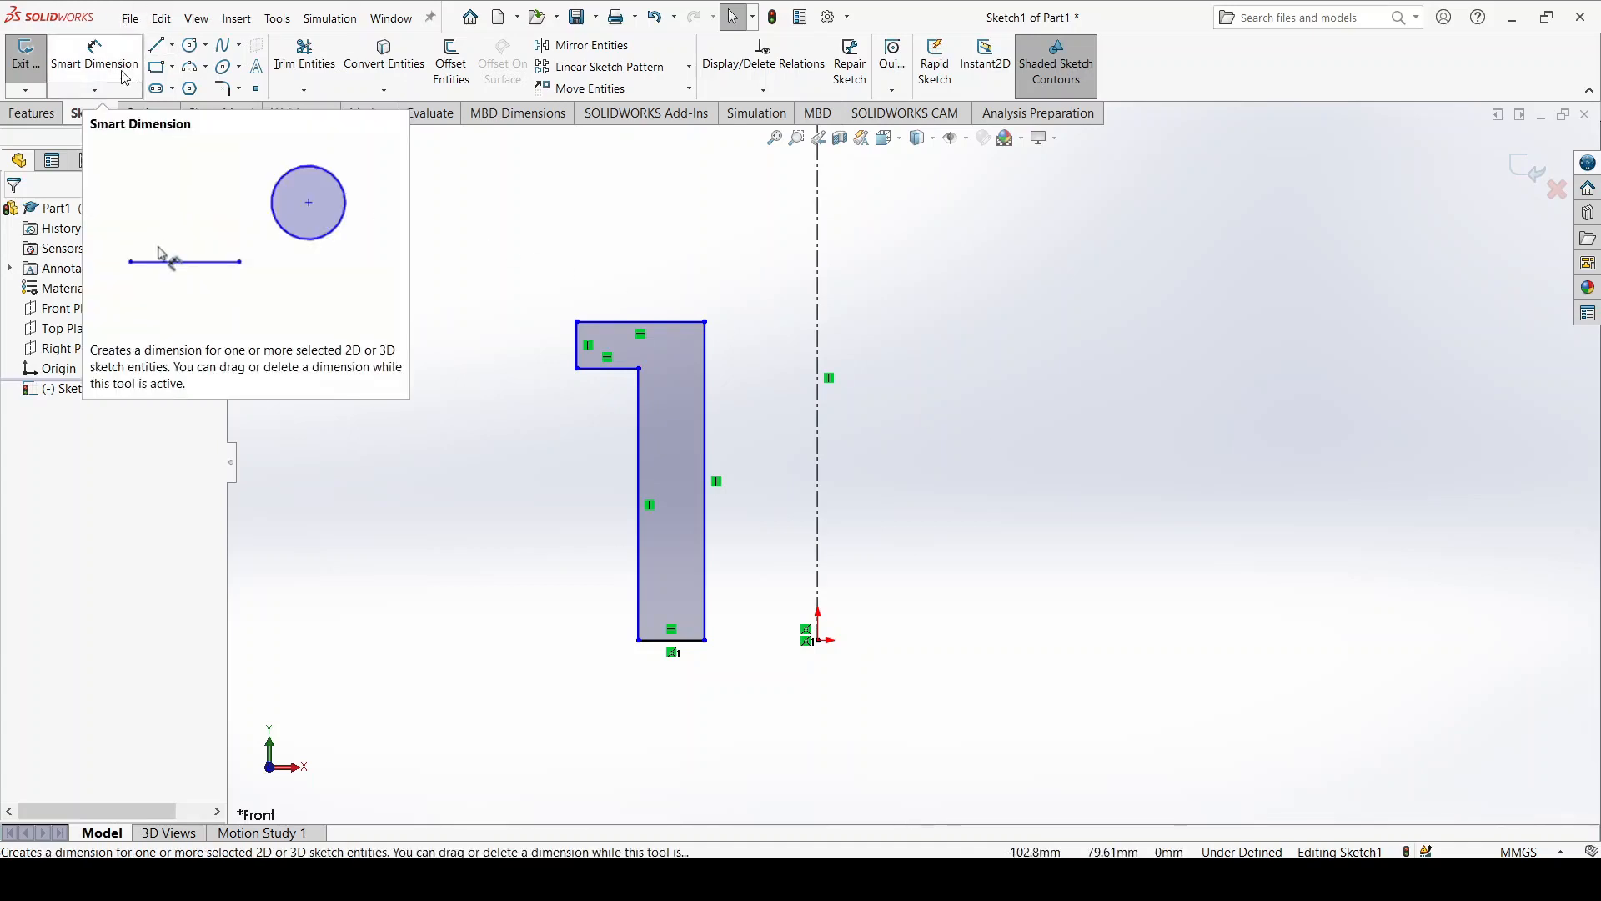
# Add a 12 mm diameter dimension between the profile's inner vertical edge and the centerline, placing its text closer to the profile
pyautogui.click(94, 90)
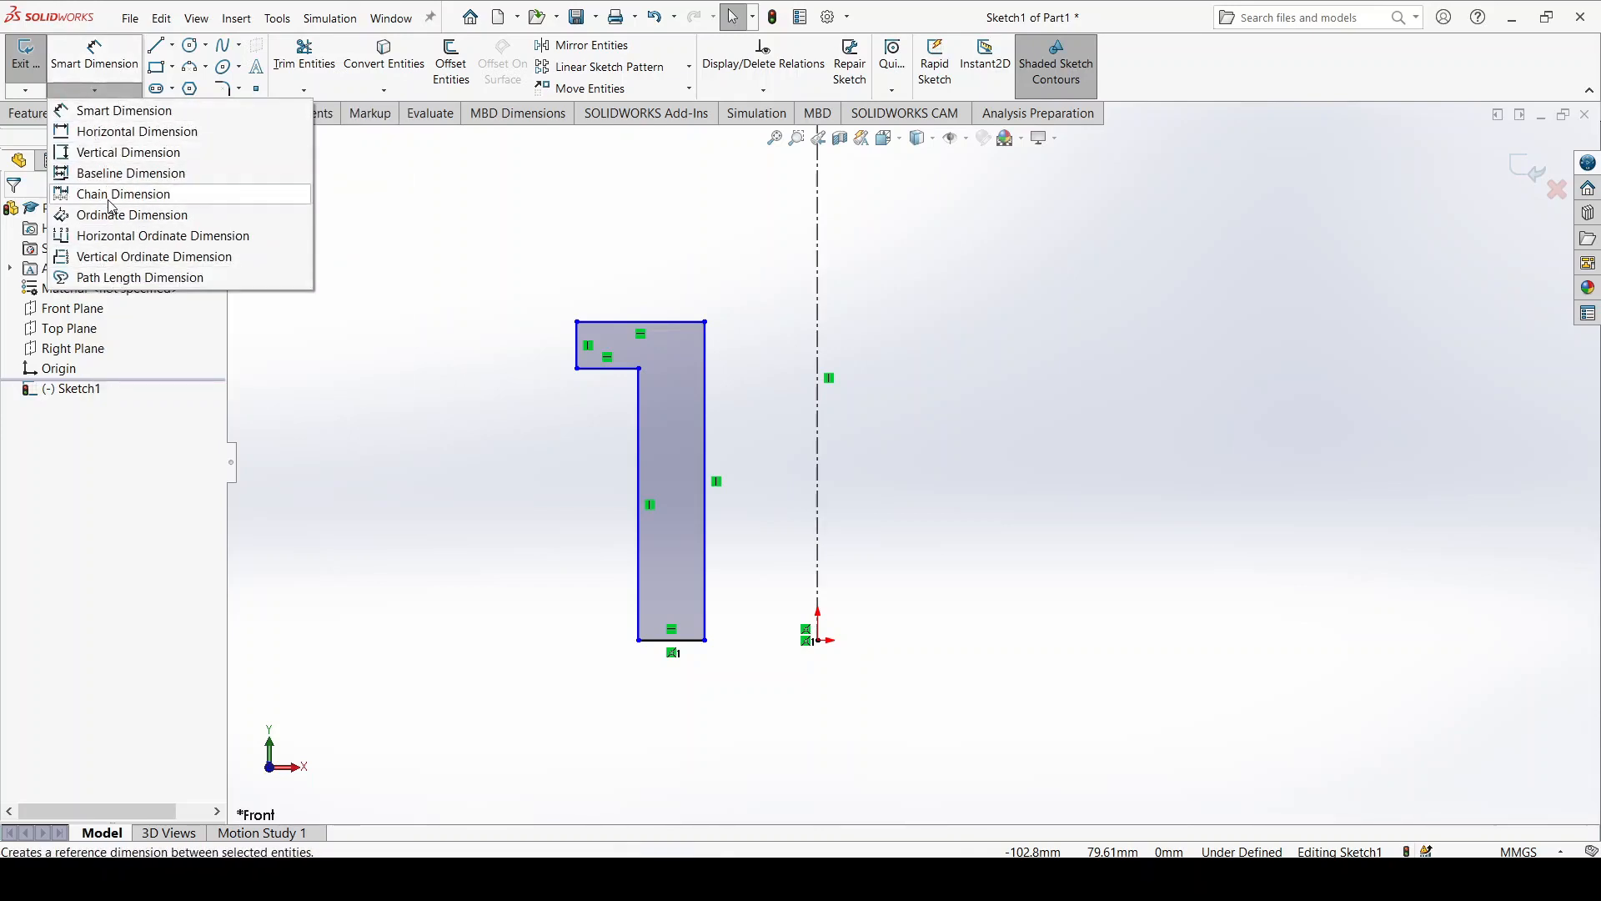
pyautogui.click(113, 71)
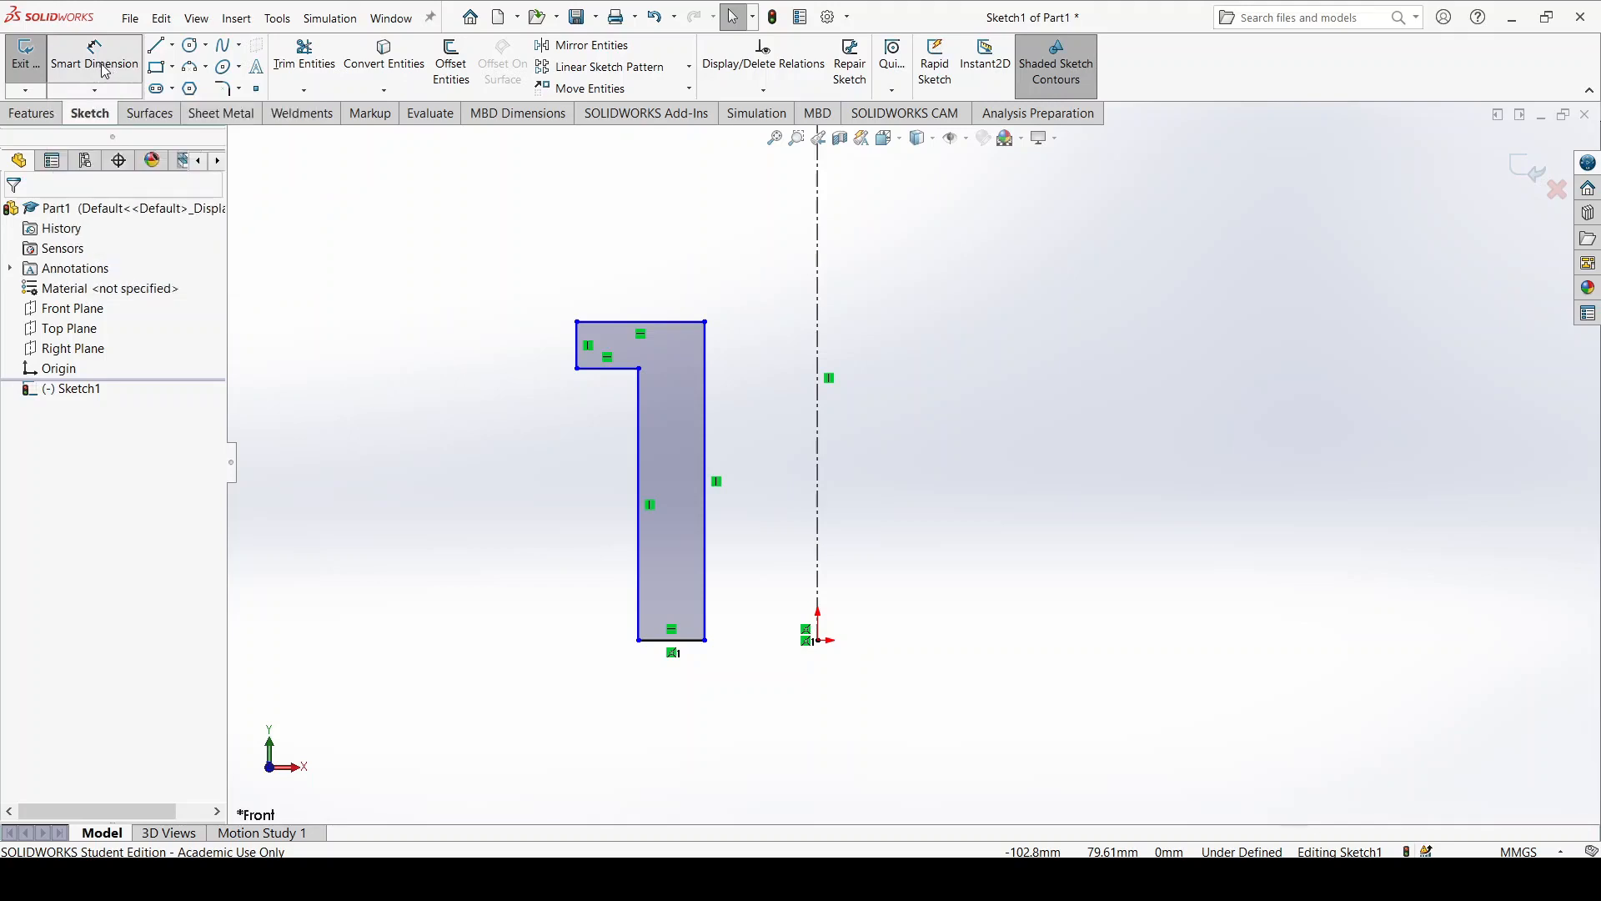
pyautogui.click(707, 397)
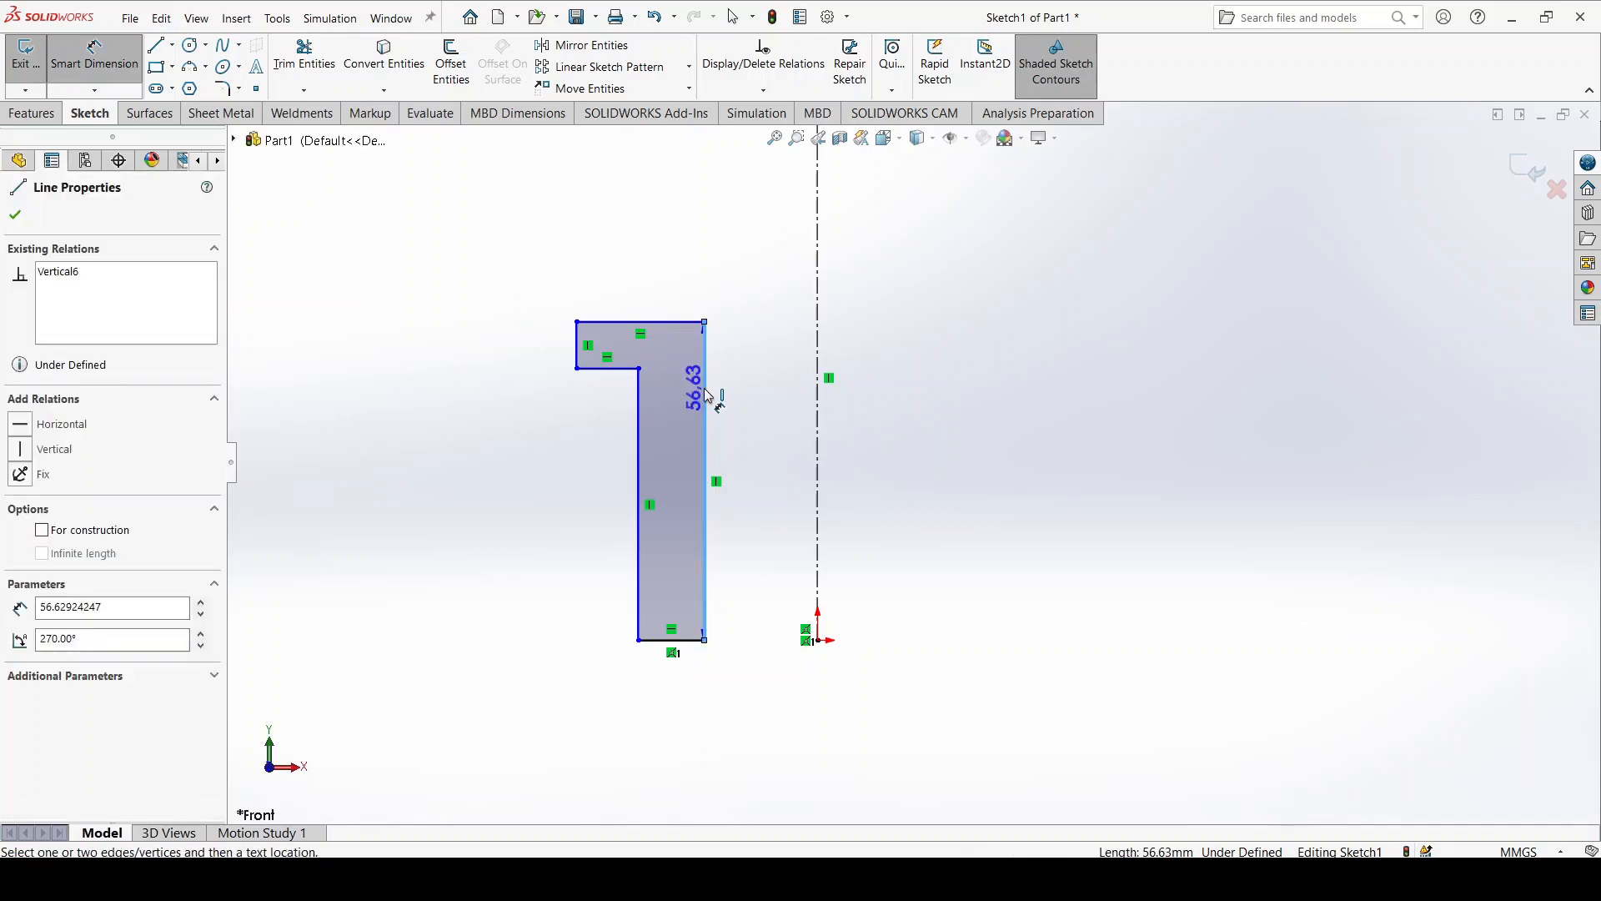
pyautogui.click(818, 410)
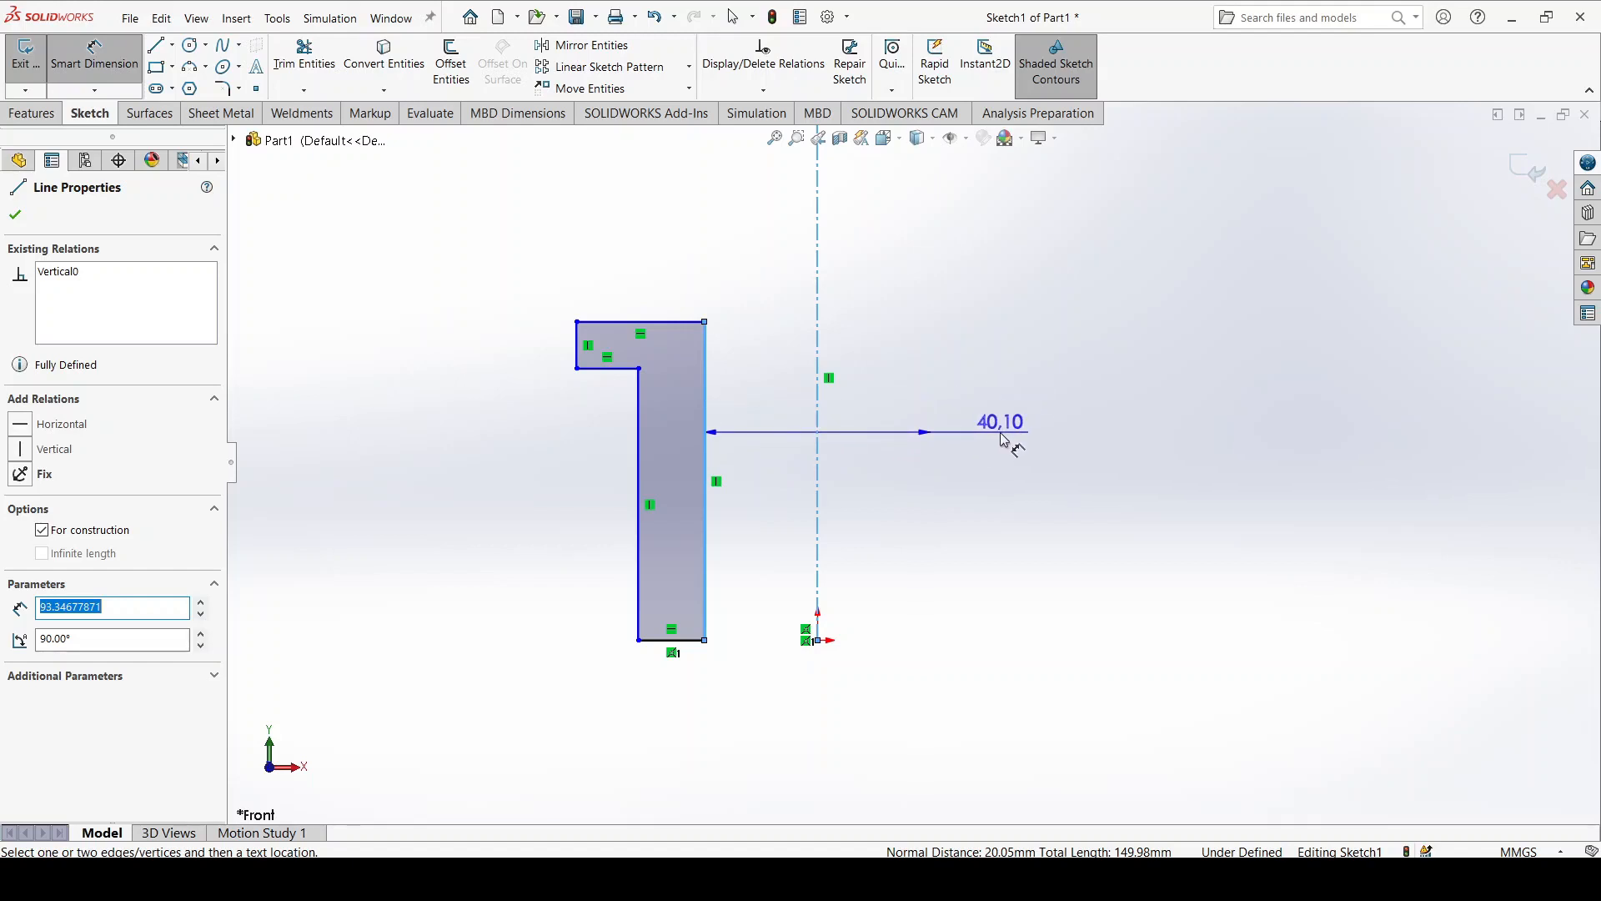
pyautogui.click(1004, 438)
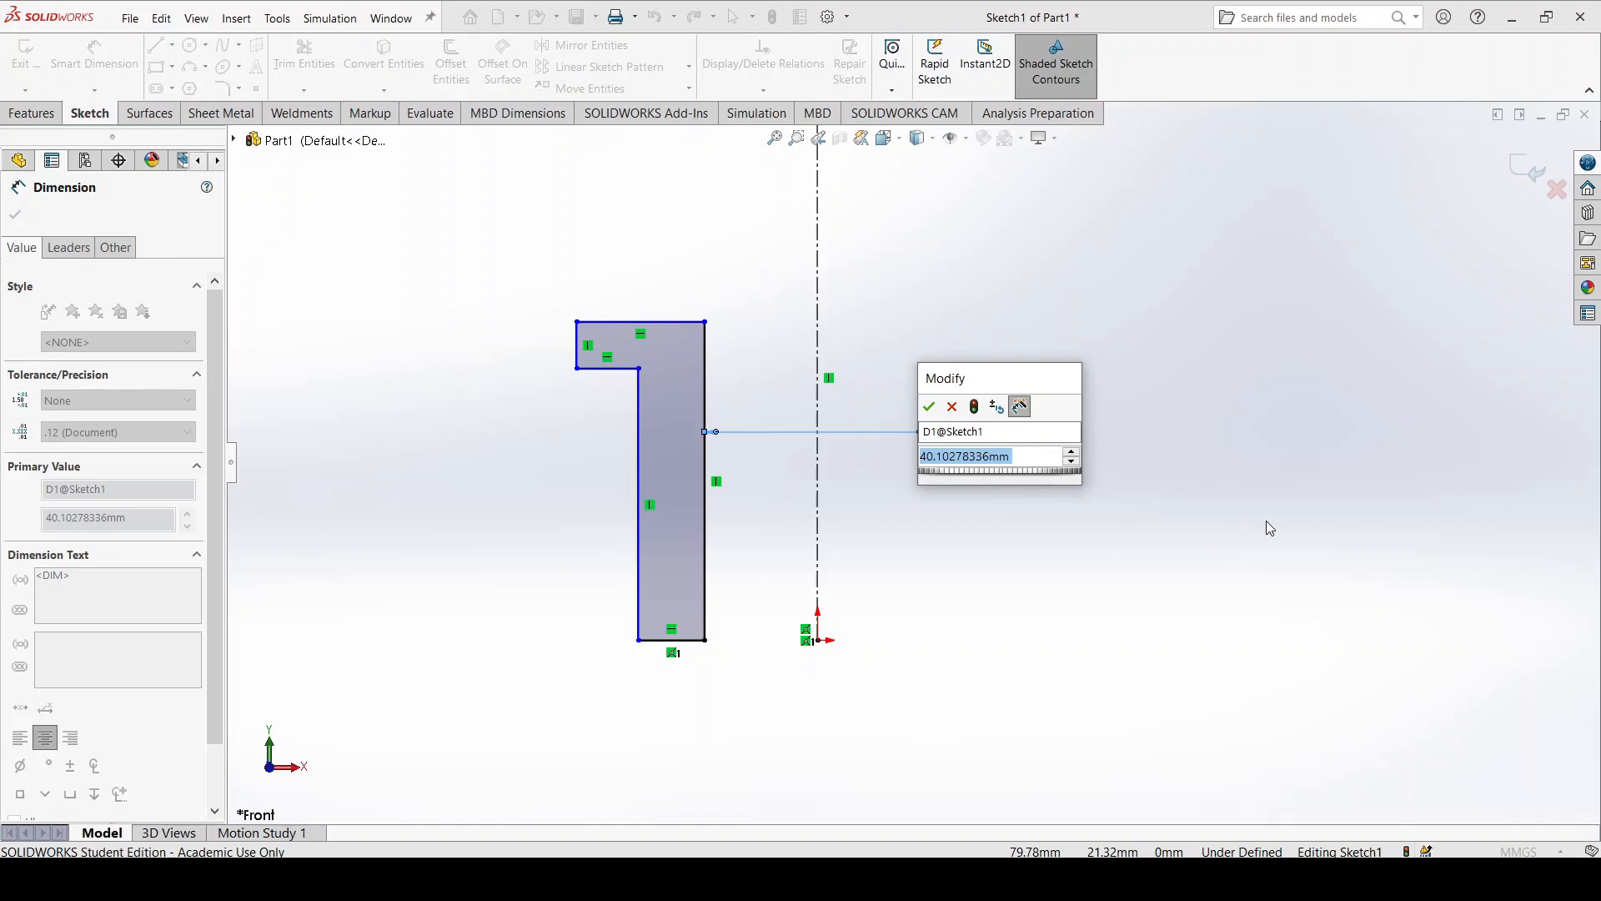
pyautogui.write('12')
pyautogui.press('Return')
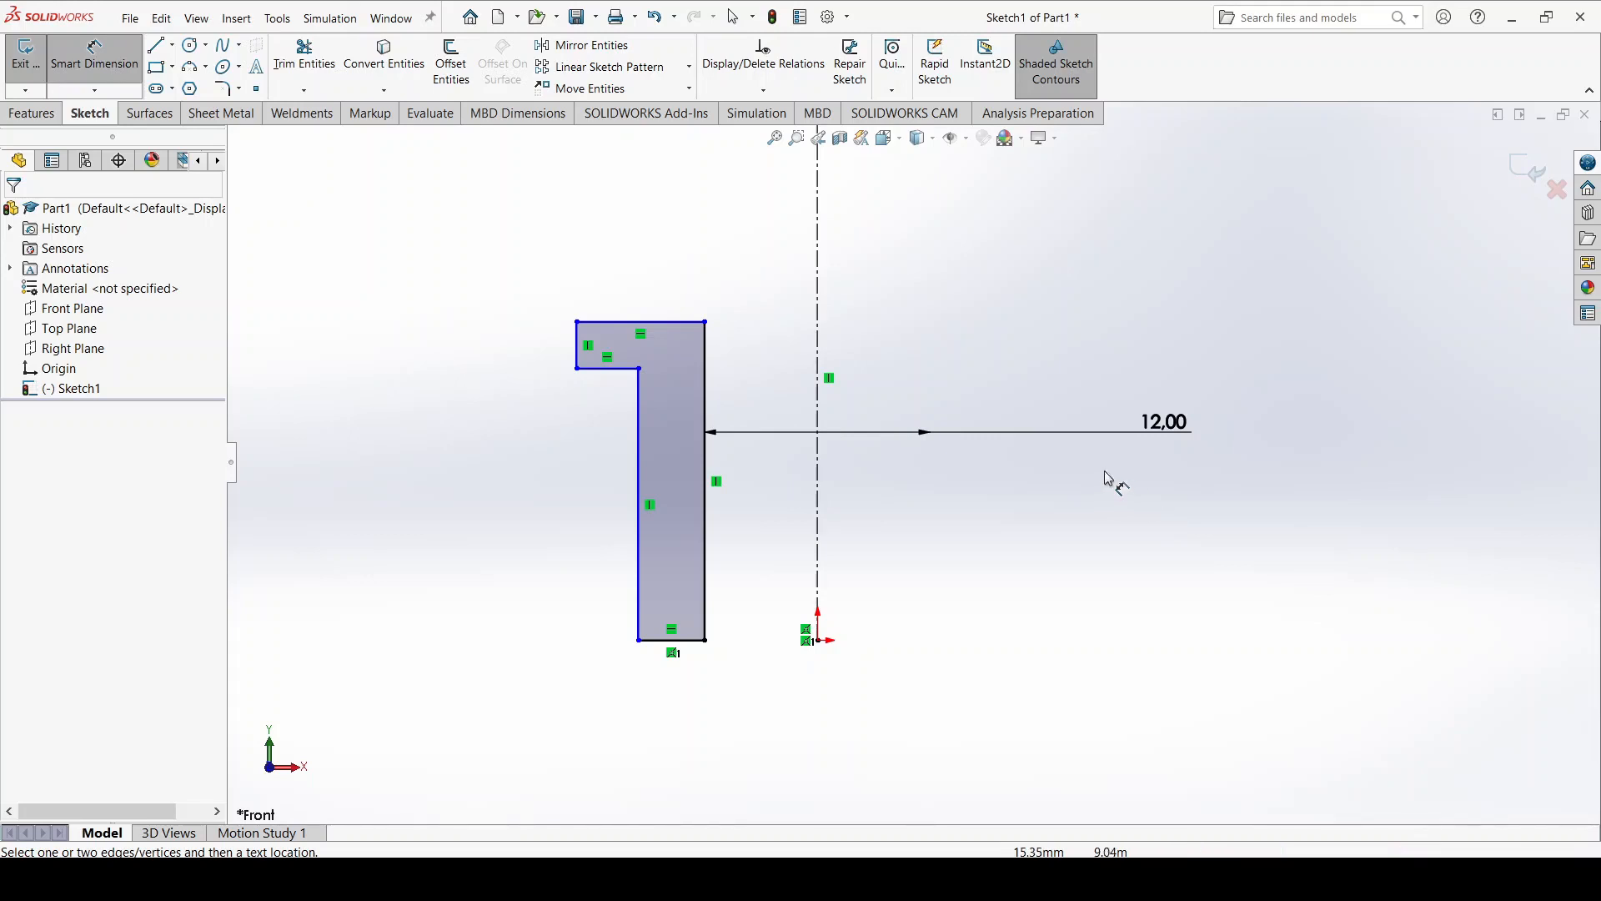
pyautogui.moveTo(1164, 423); pyautogui.dragTo(971, 432)
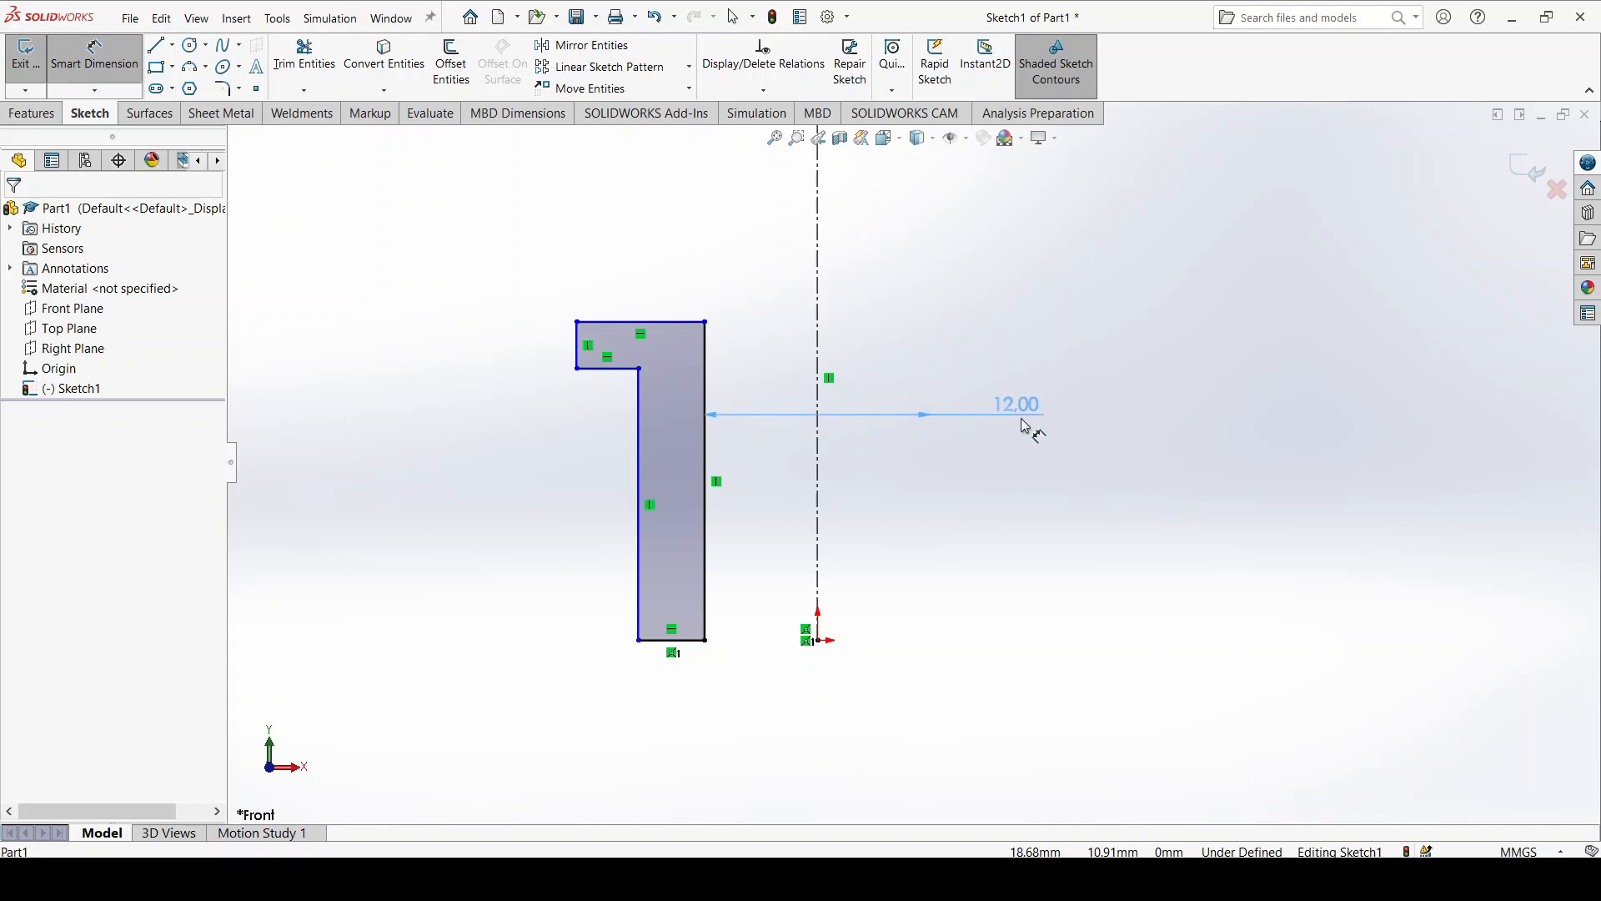
# Add a 16 mm diameter dimension between the profile's long outer vertical edge and the centerline, placing it below the profile
pyautogui.click(1030, 430)
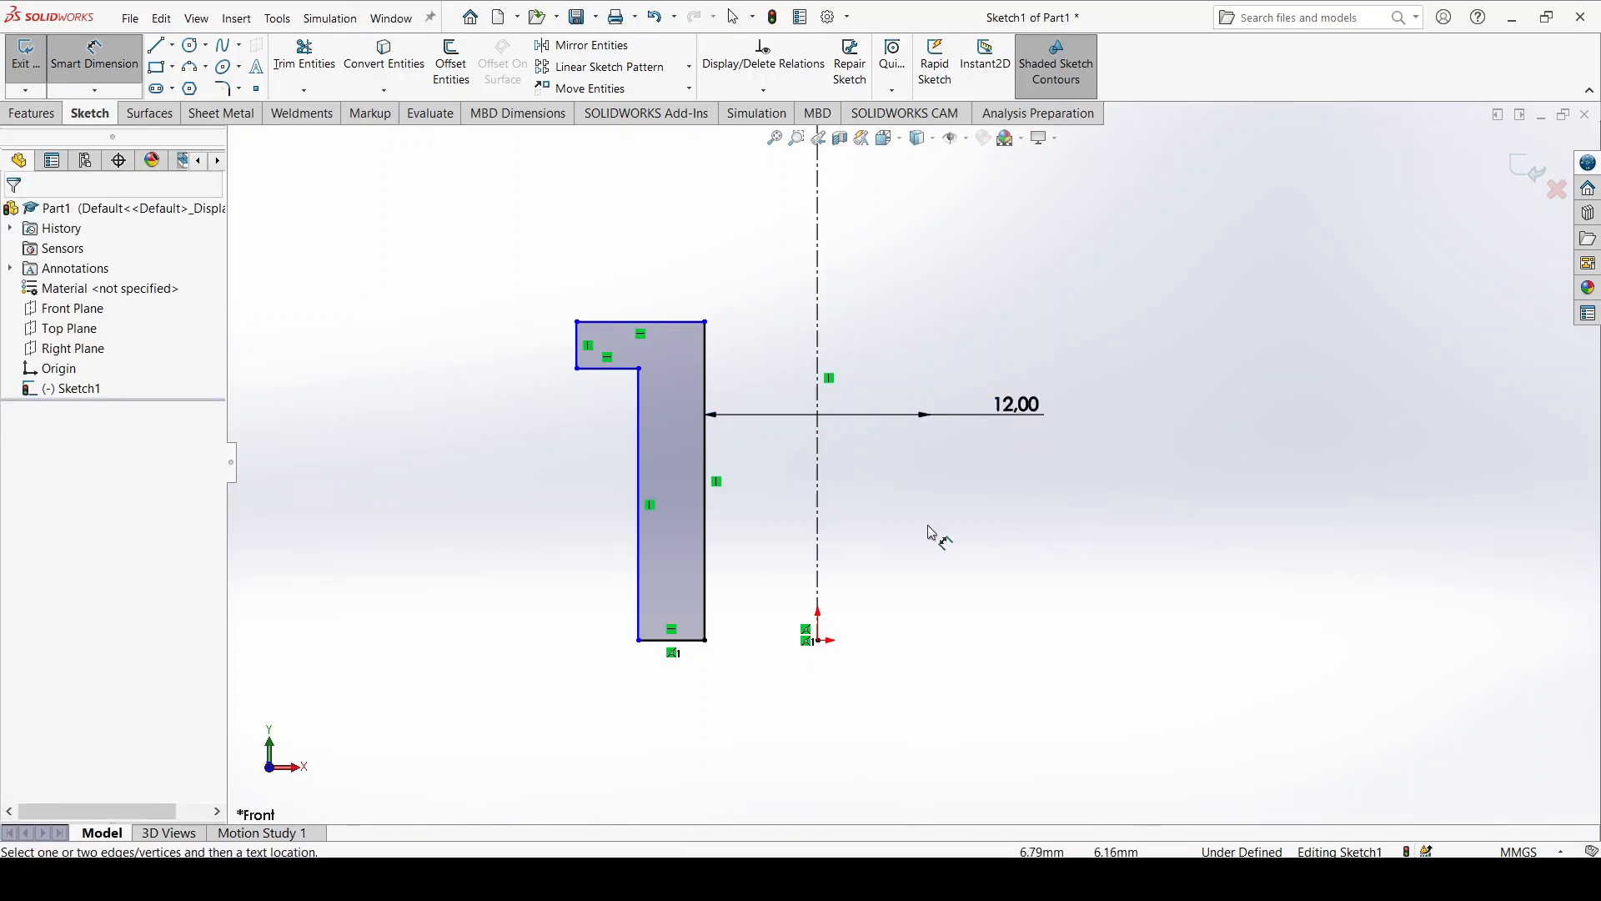
pyautogui.click(650, 565)
pyautogui.click(817, 639)
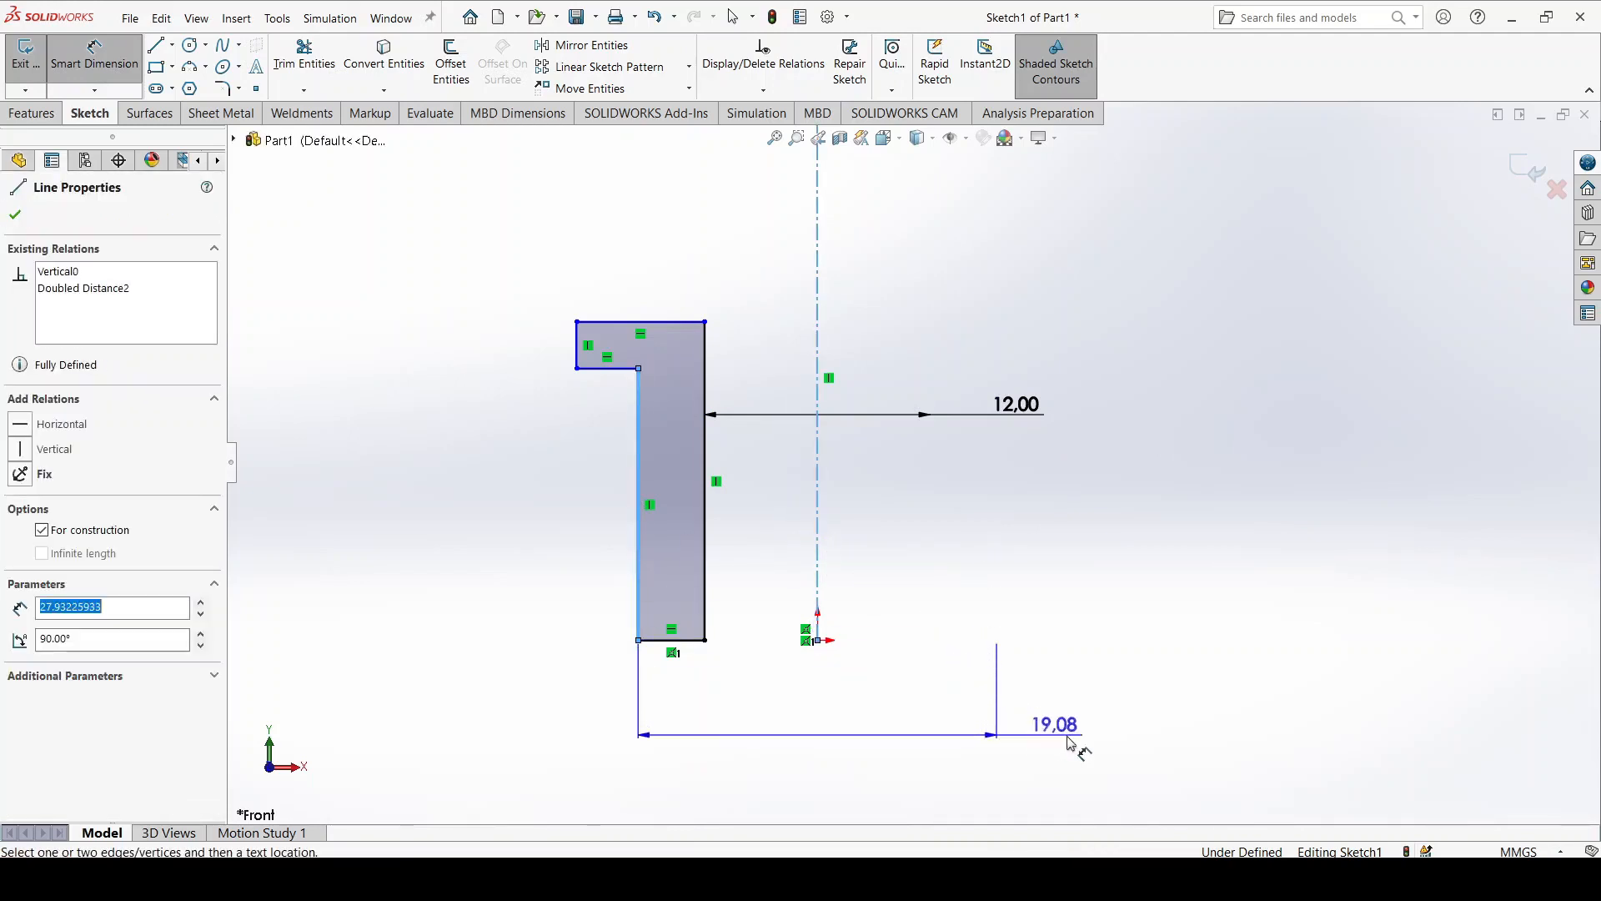
pyautogui.click(1102, 740)
pyautogui.write('16')
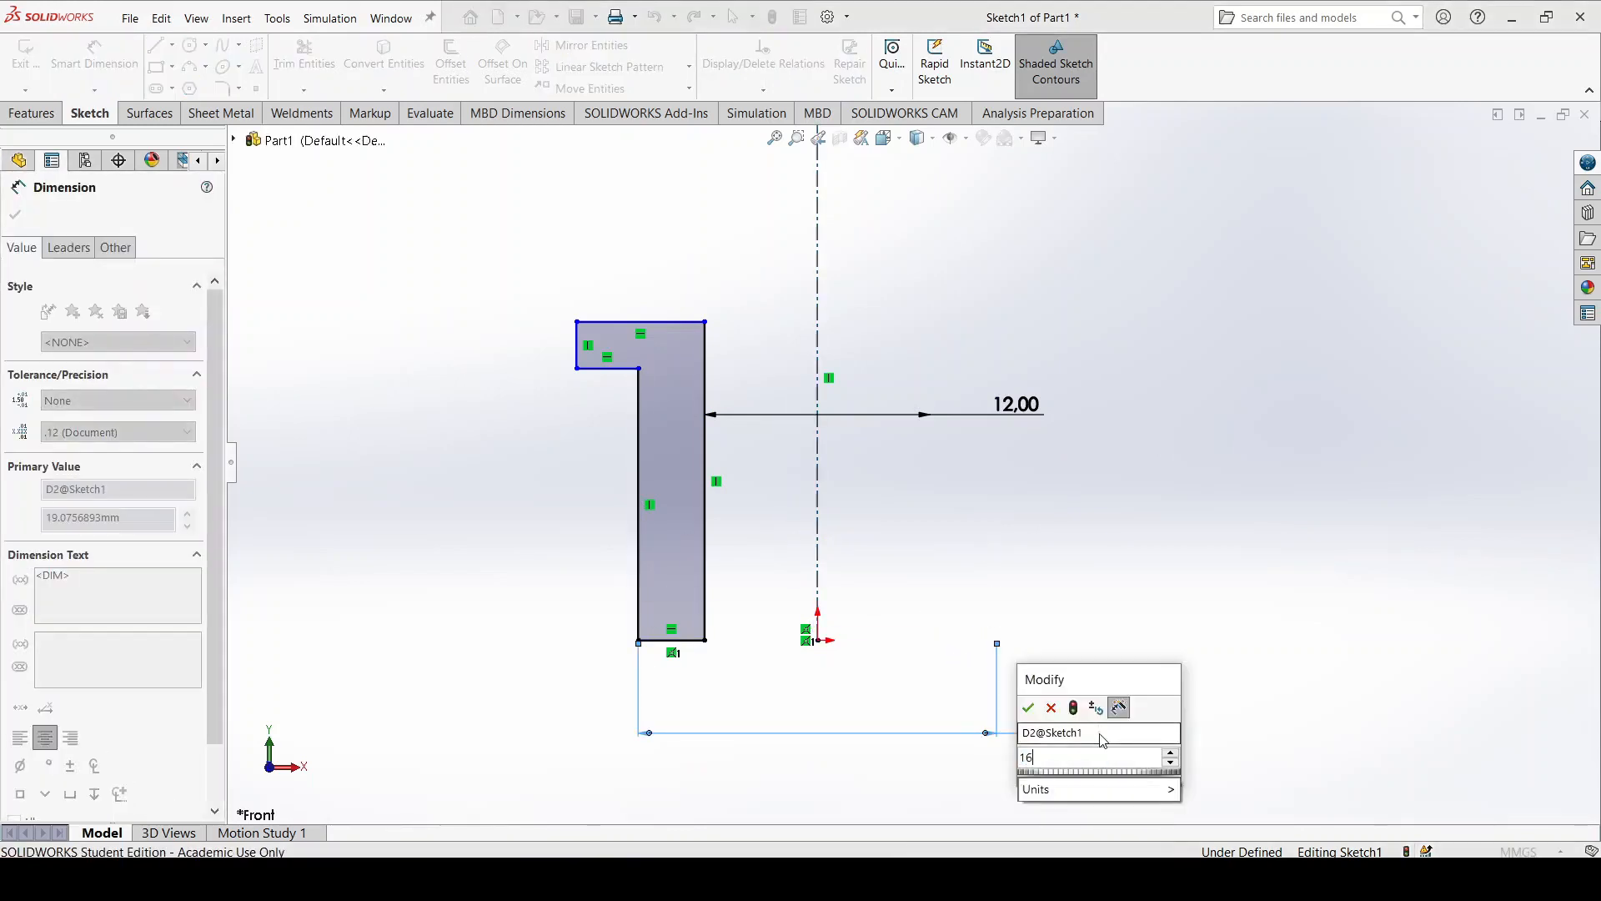
pyautogui.press('Return')
pyautogui.click(1130, 538)
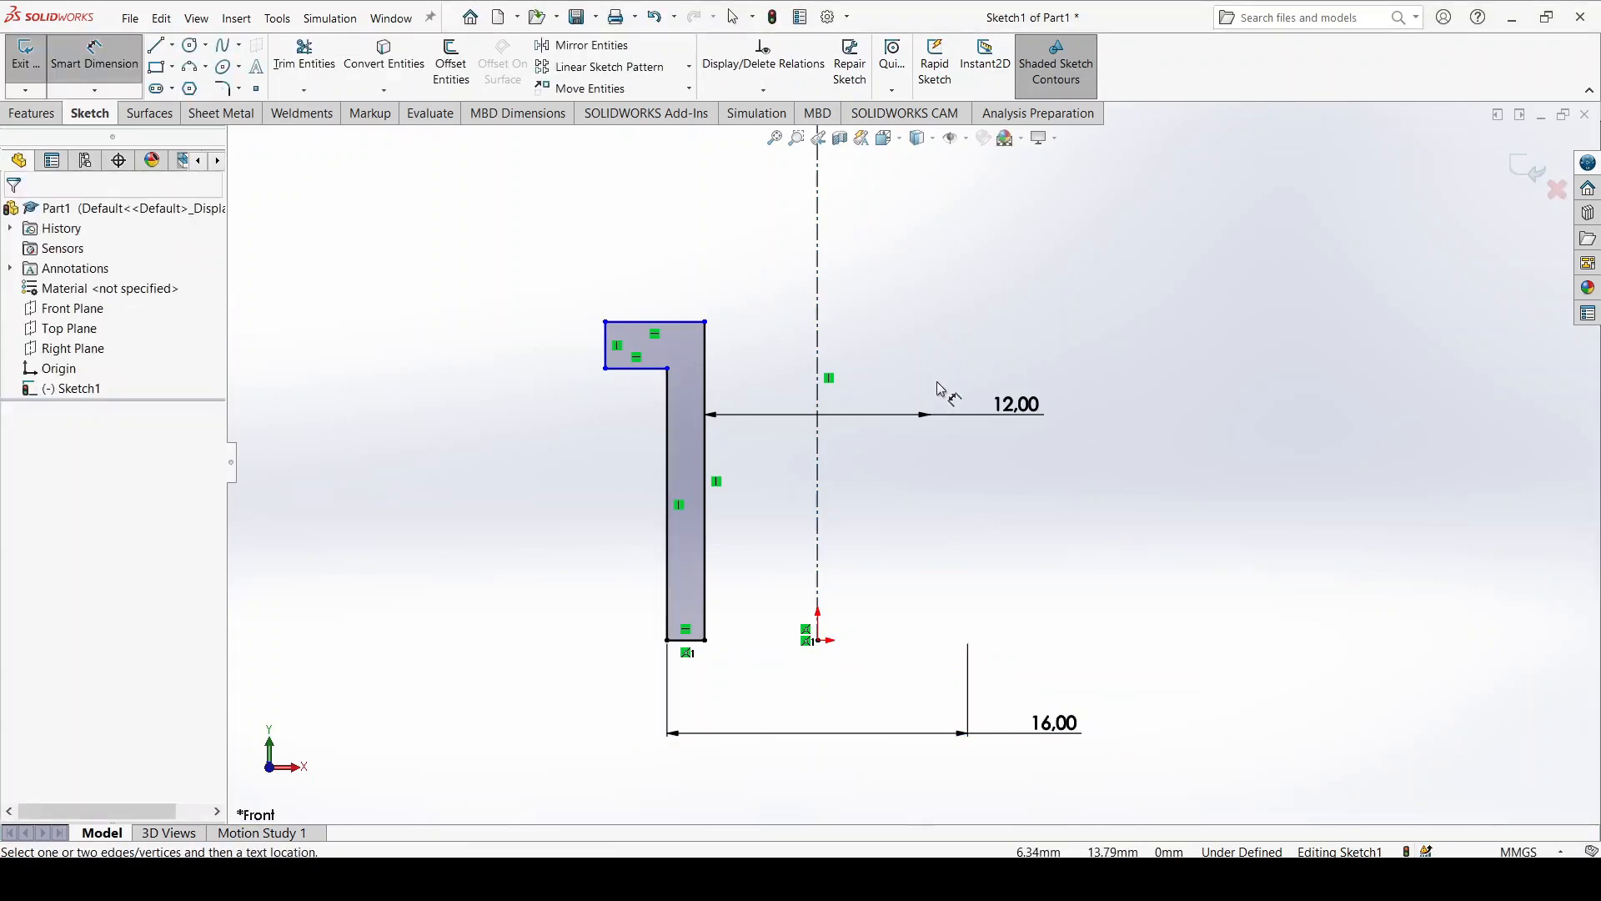
# Add a 20 mm diameter dimension between the flange's short outer vertical edge and the centerline, placing it above the profile
pyautogui.scroll(-1, 937, 382)
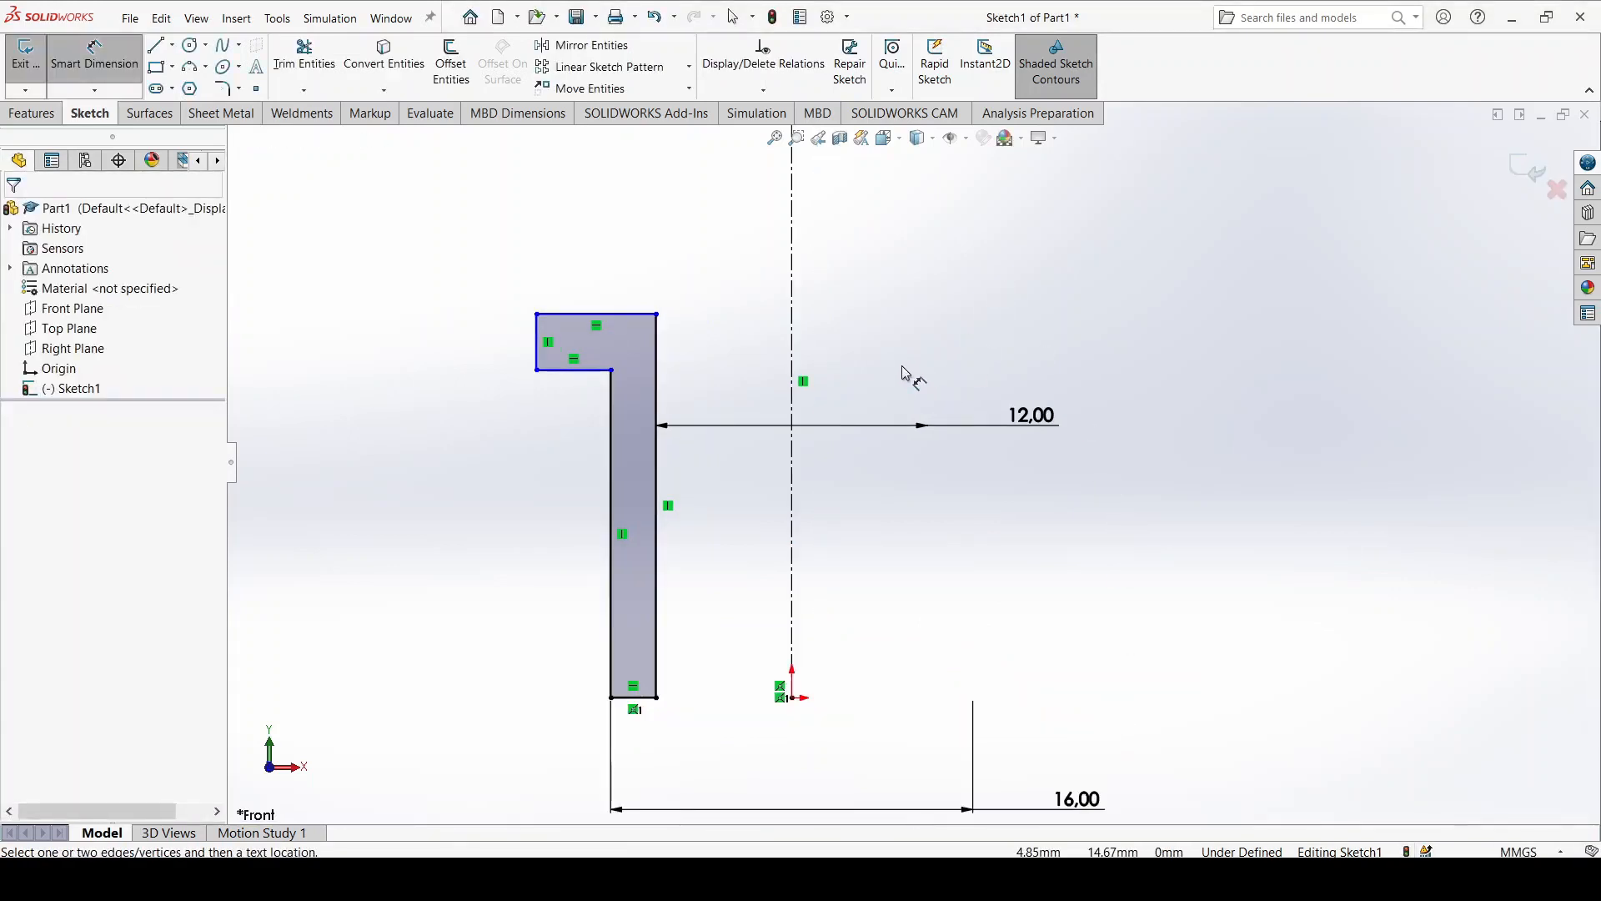
pyautogui.moveTo(538, 342); pyautogui.dragTo(798, 314)
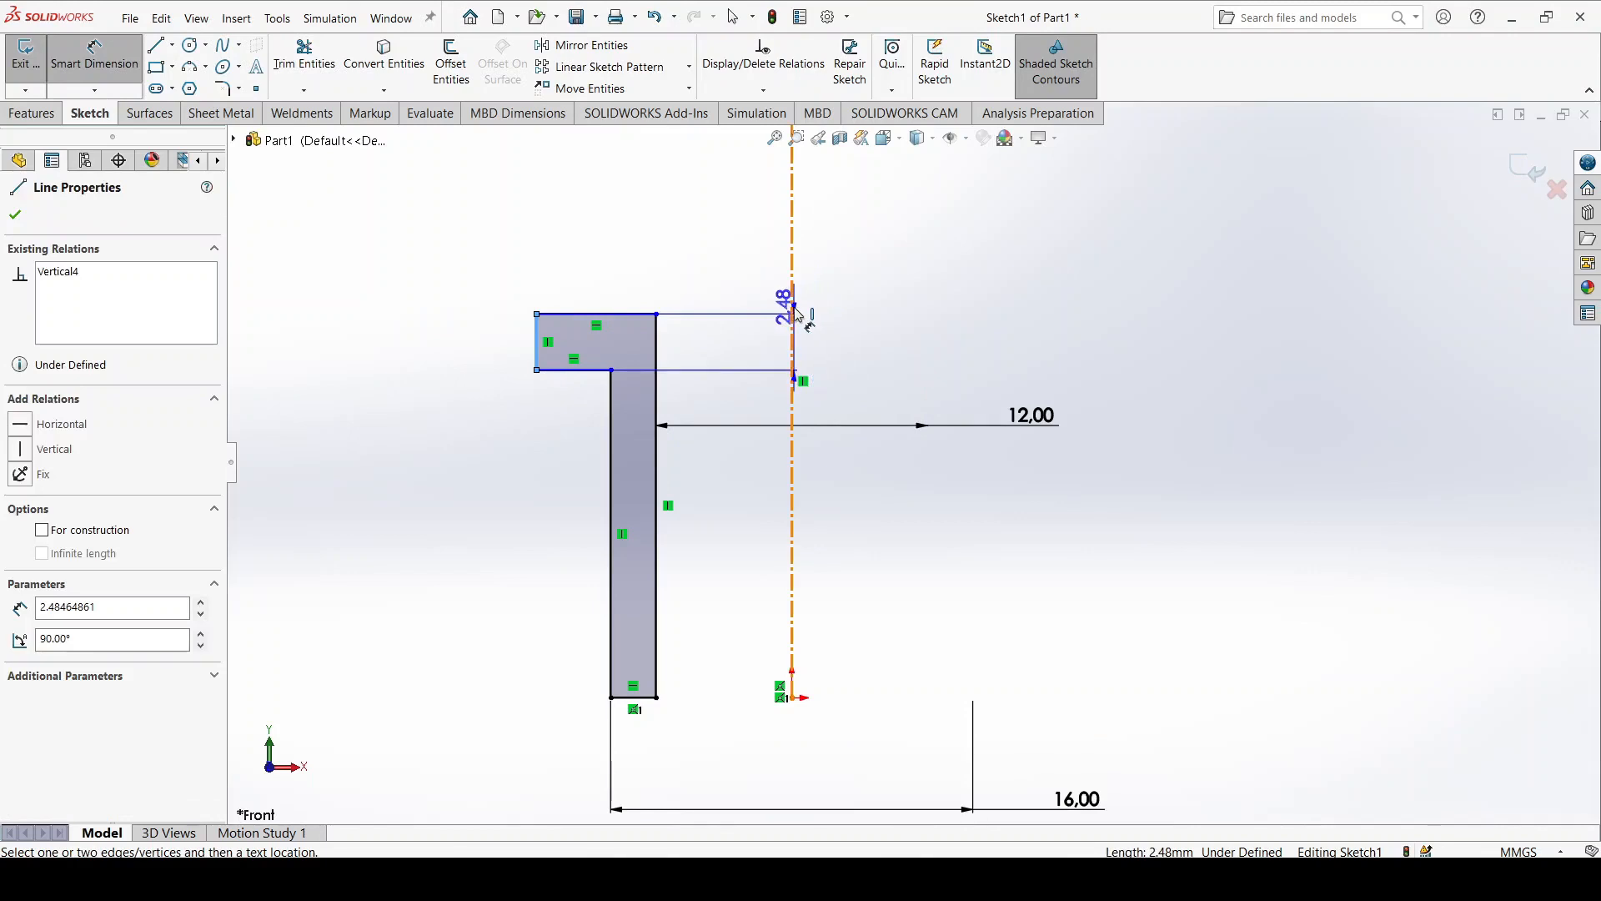
pyautogui.click(793, 314)
pyautogui.click(1009, 240)
pyautogui.write('20')
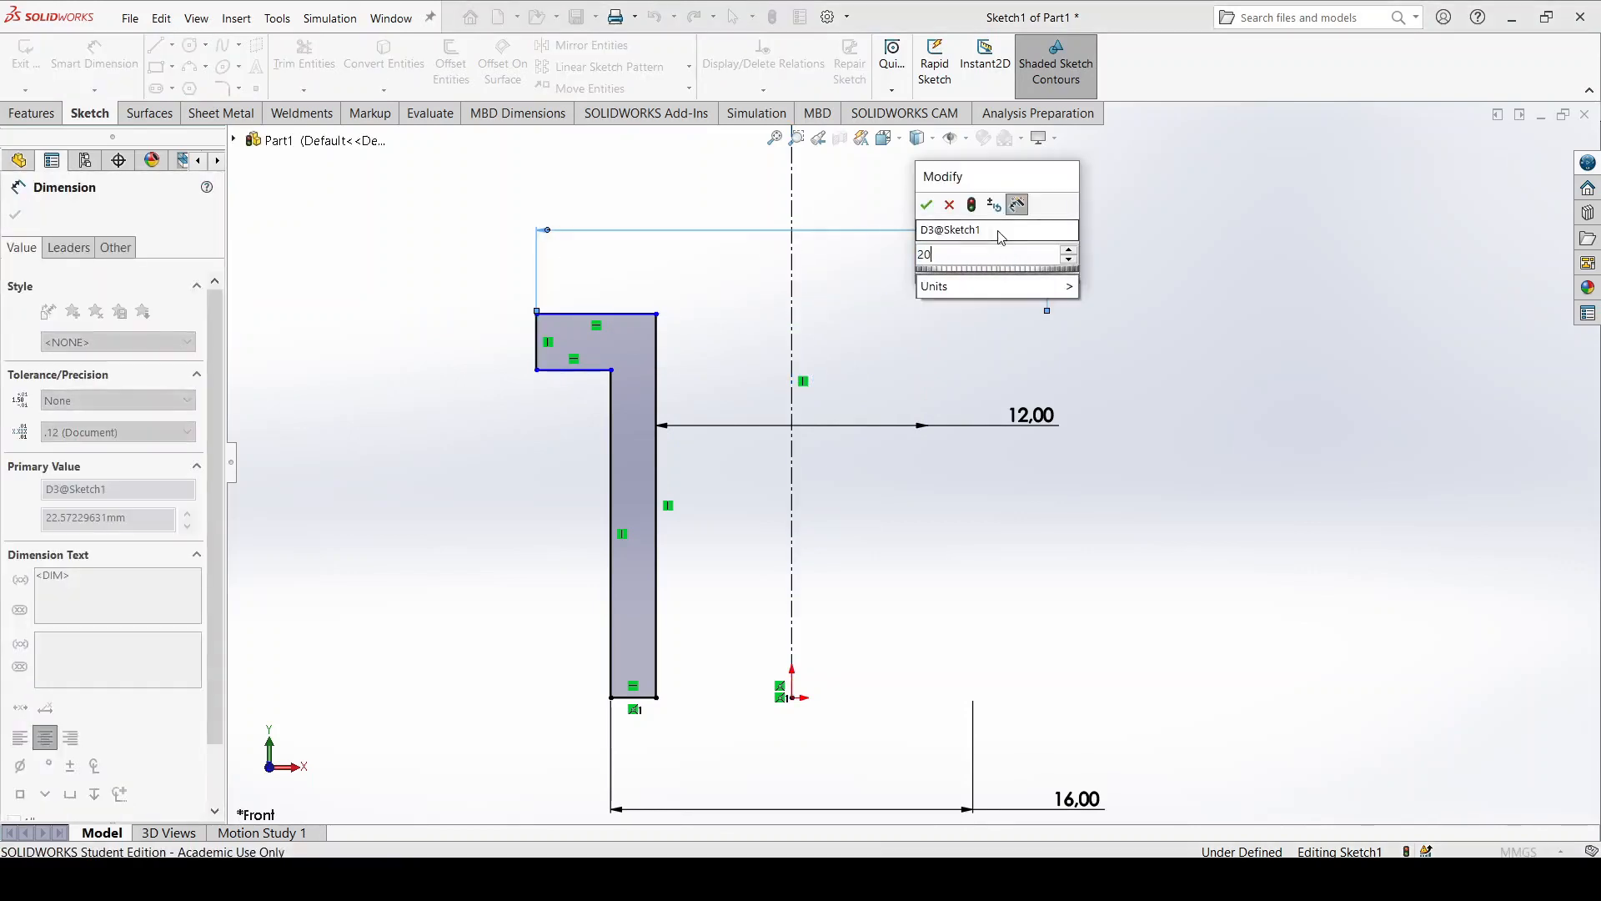
pyautogui.press('Return')
pyautogui.click(947, 298)
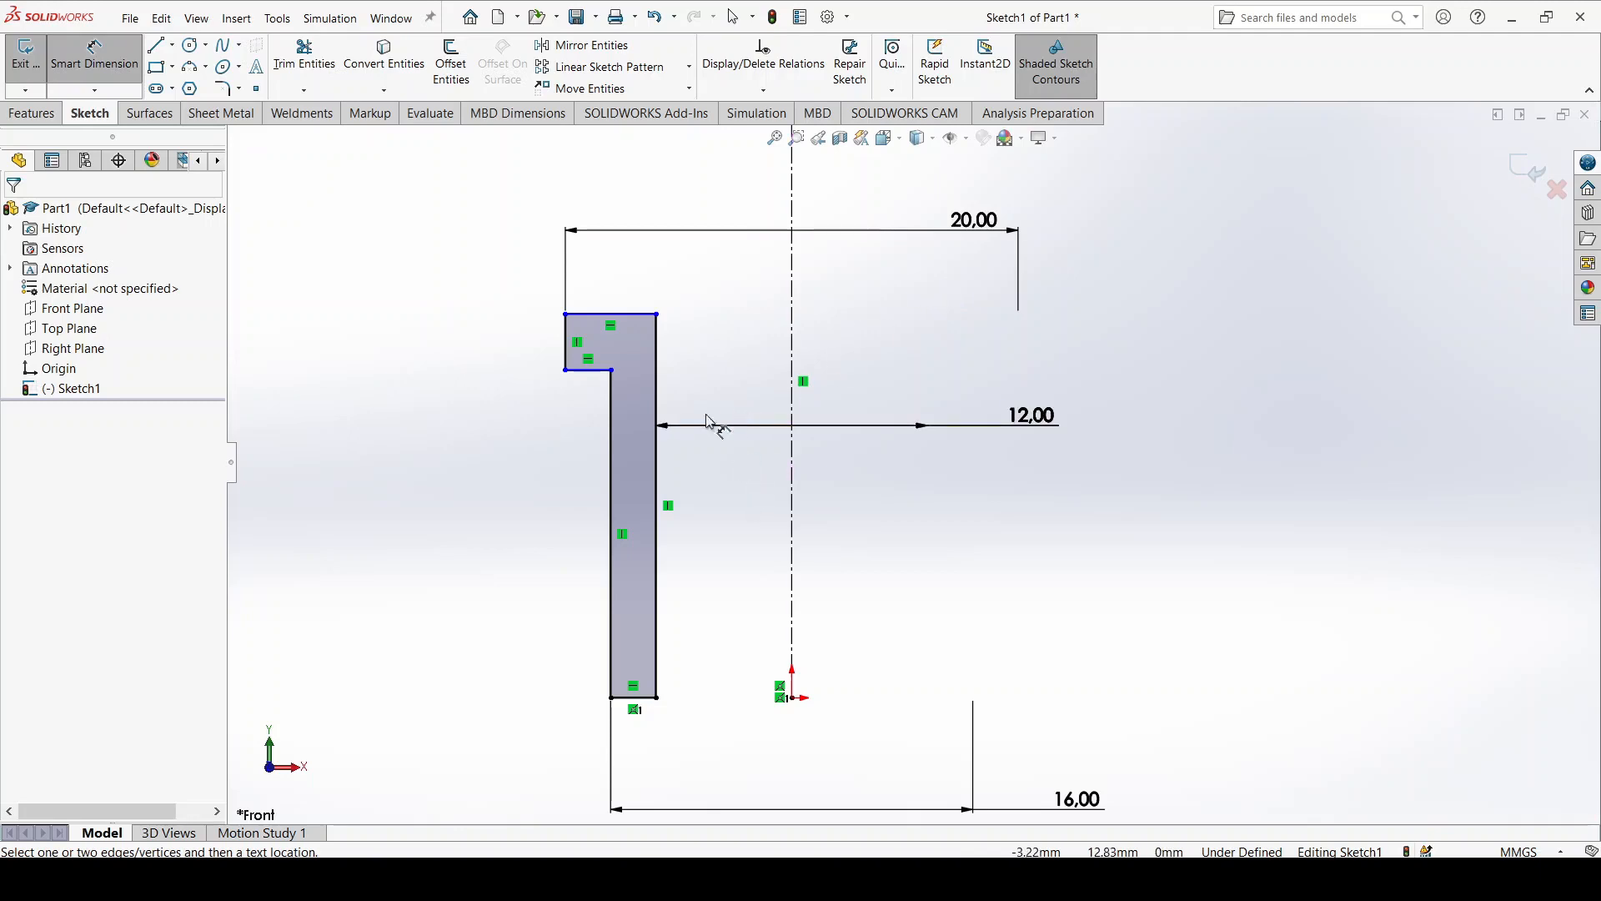
# Dimension the vertical distance between the flange's underside and the profile's bottom edge as 10 mm
pyautogui.click(594, 369)
pyautogui.click(633, 697)
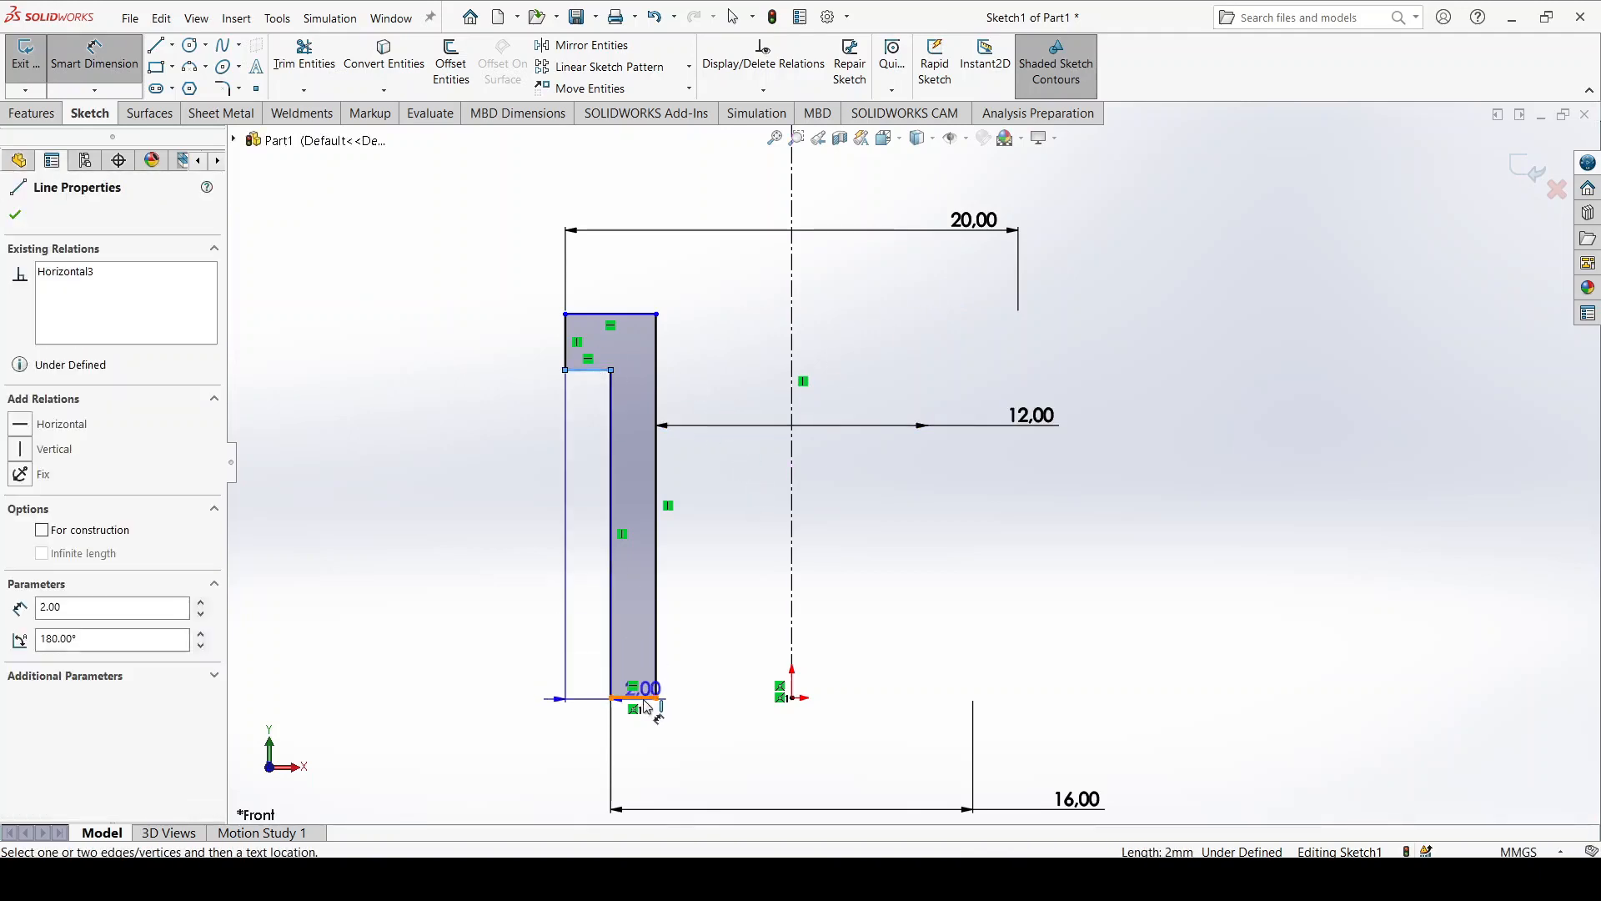
pyautogui.click(463, 540)
pyautogui.write('10')
pyautogui.press('Return')
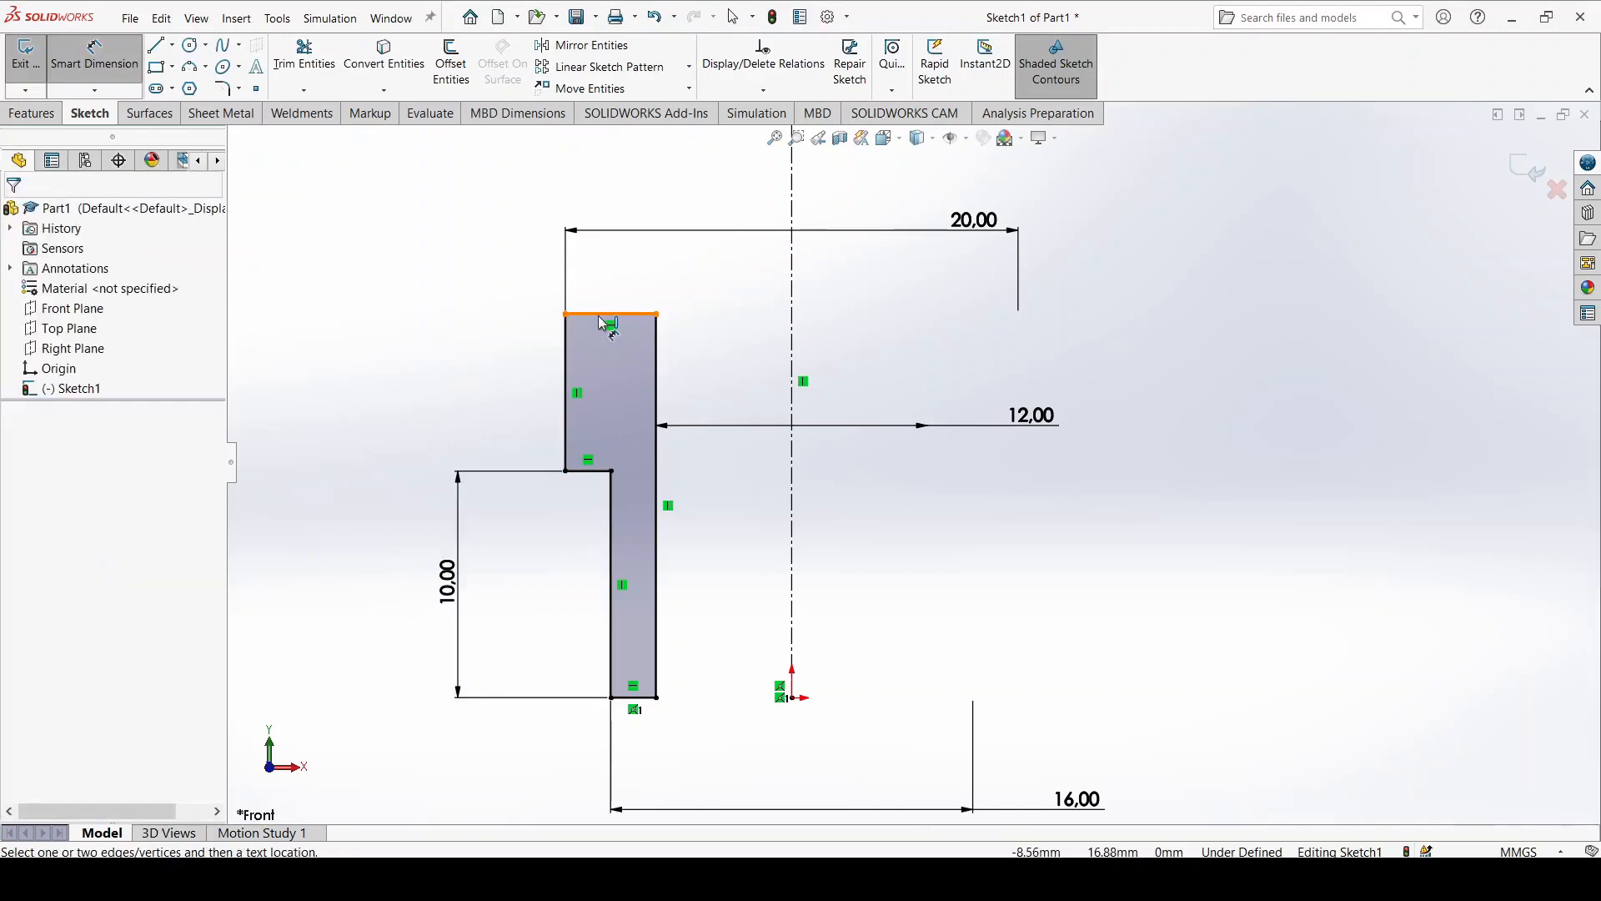
# Dimension the flange thickness between its underside and the profile's top edge as 2 mm
pyautogui.click(598, 471)
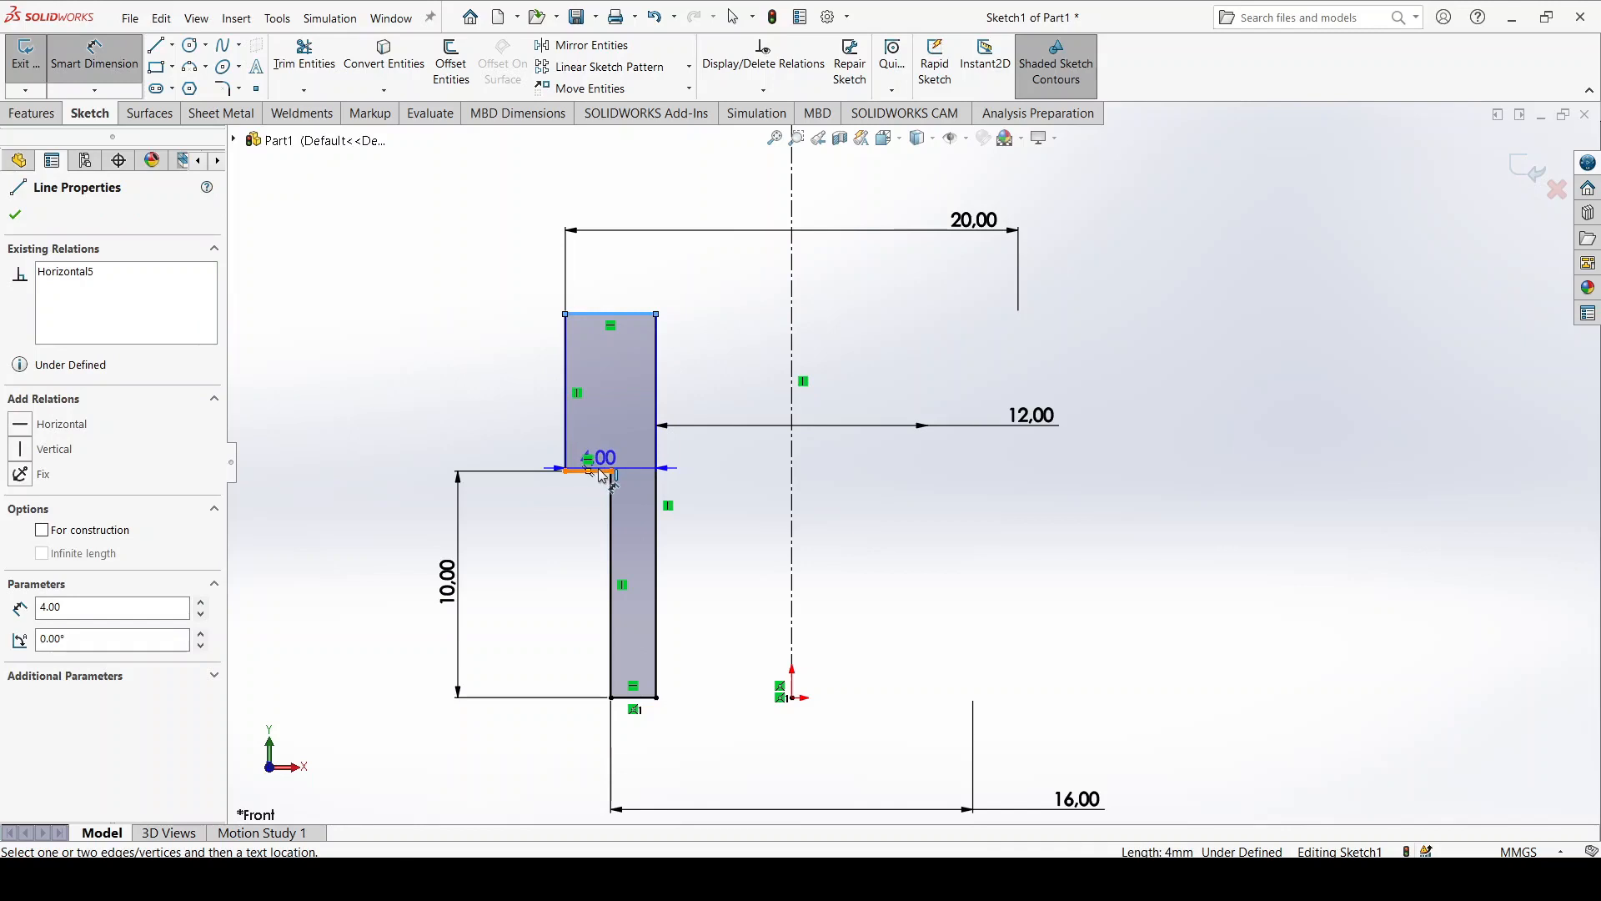
pyautogui.click(617, 314)
pyautogui.click(439, 392)
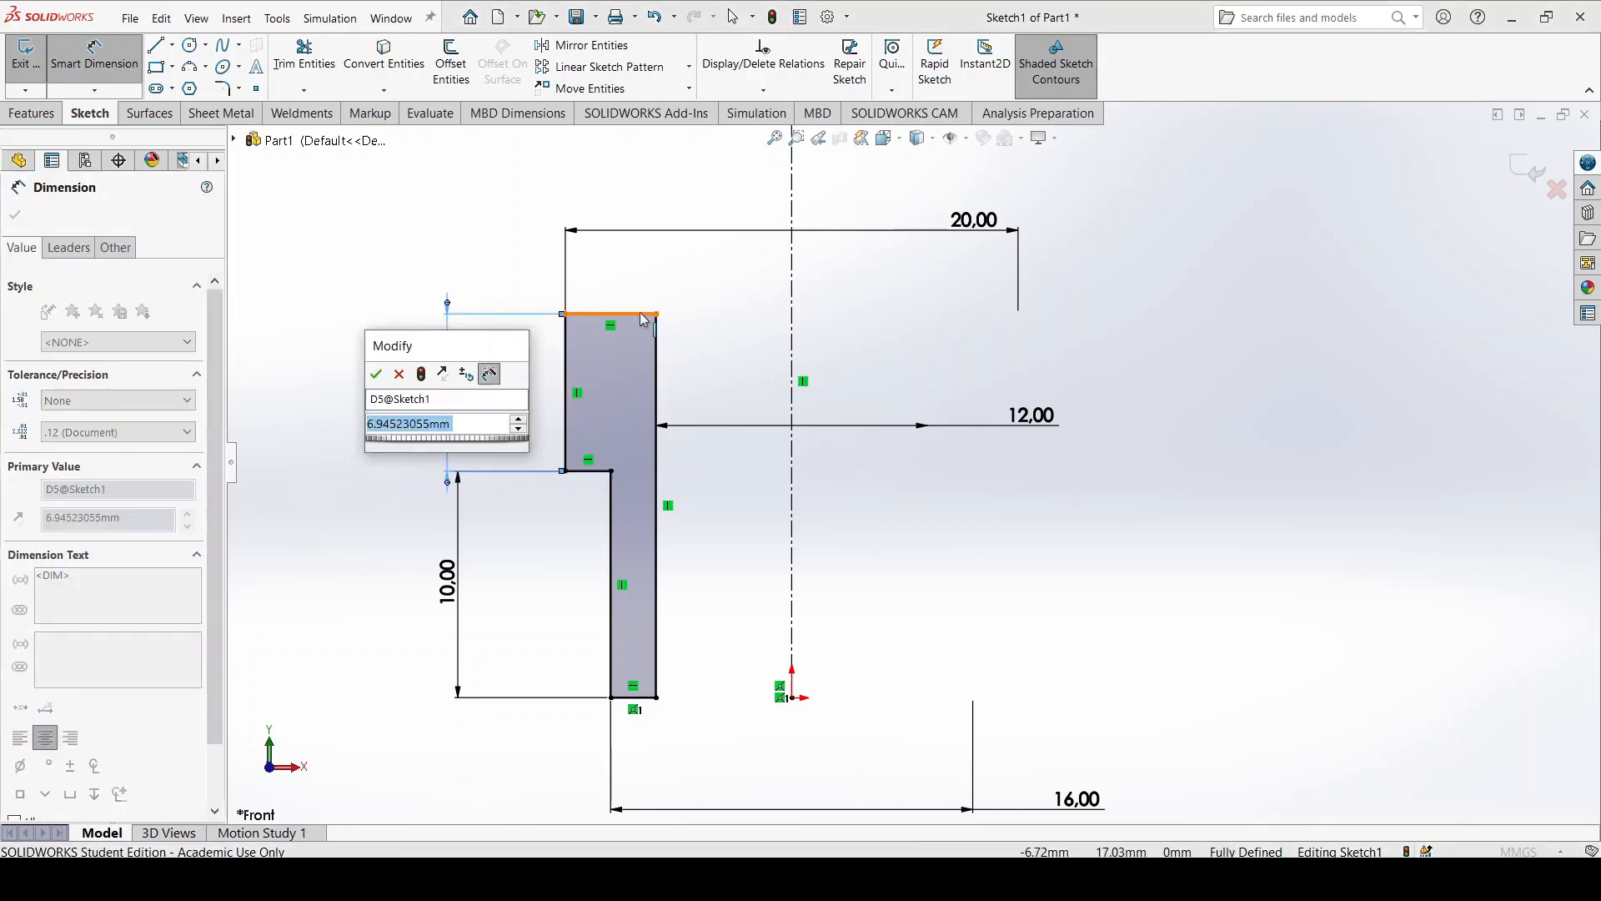
pyautogui.write('2')
pyautogui.press('Return')
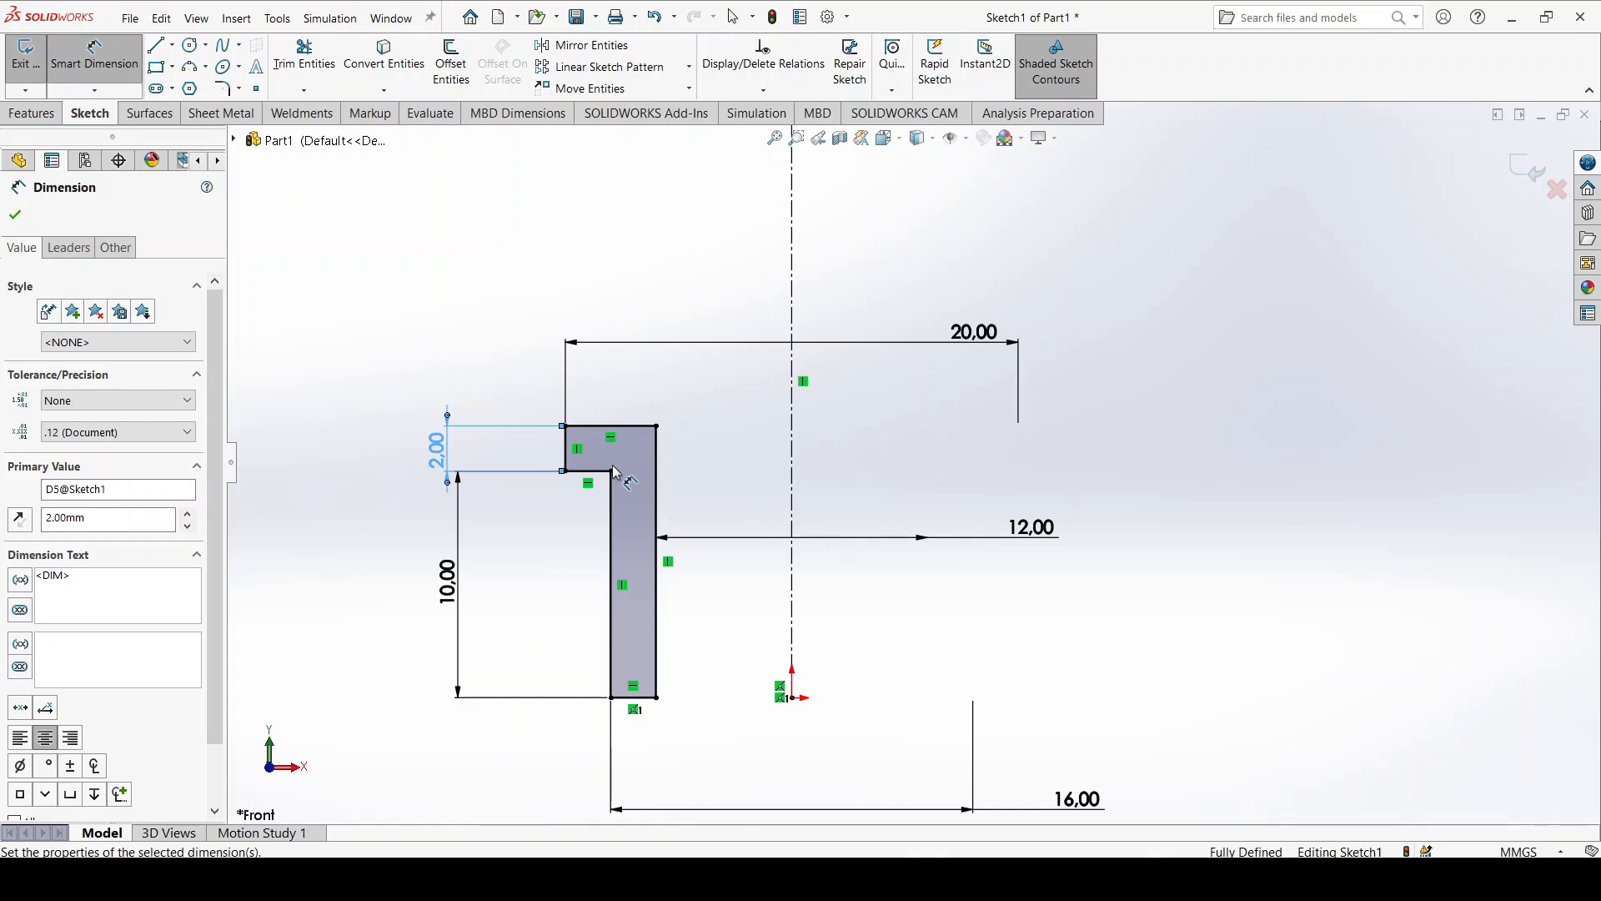
pyautogui.click(475, 338)
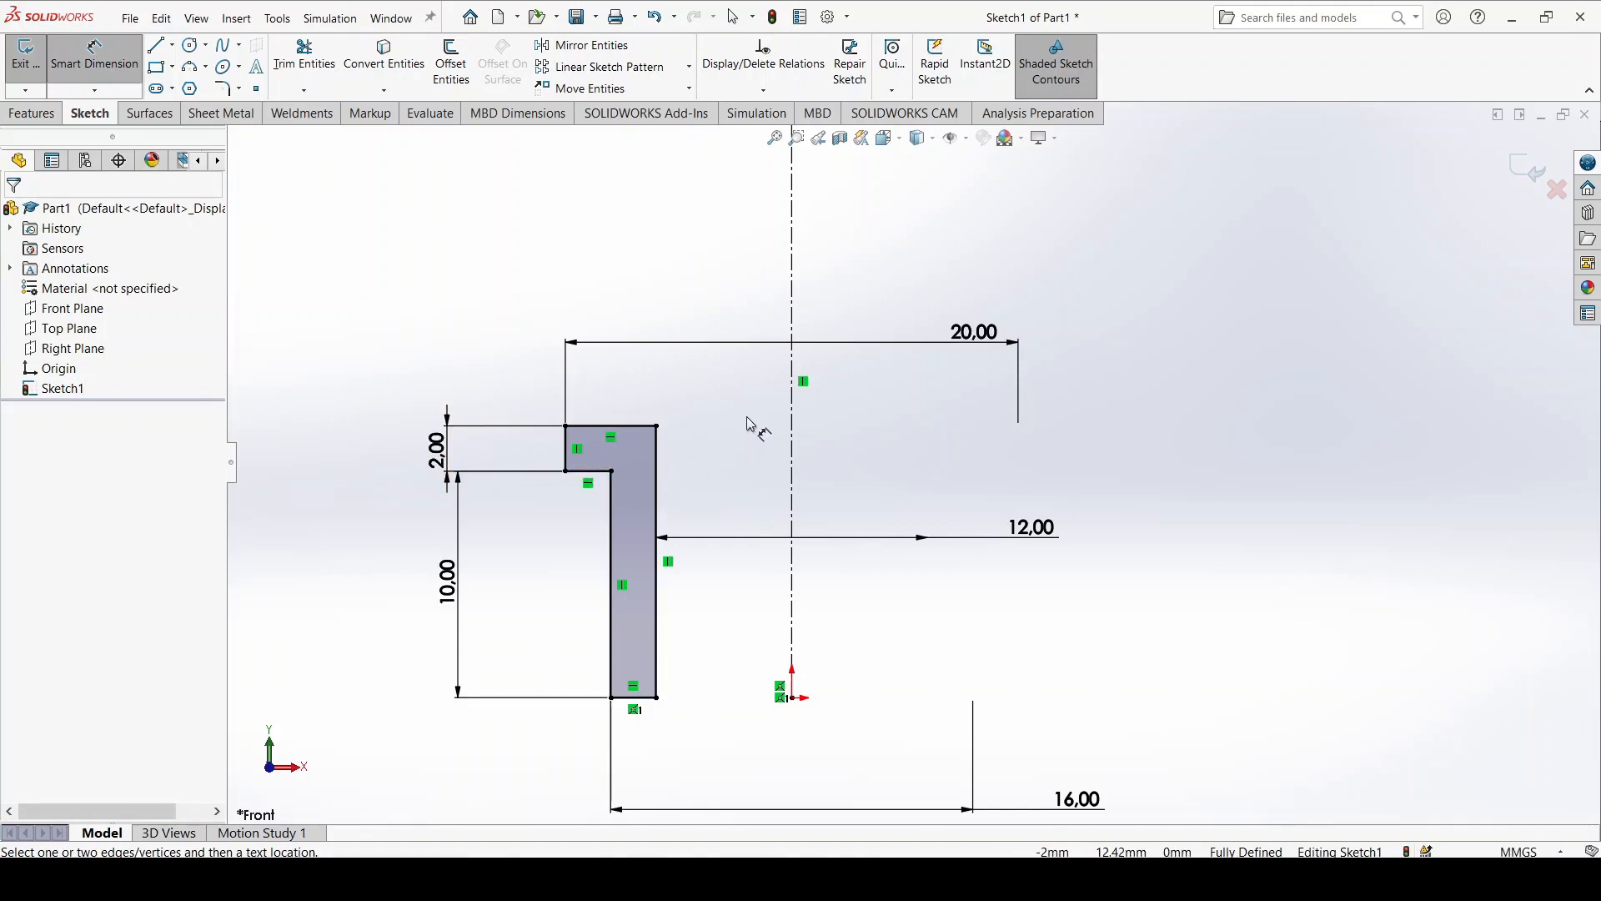
# Exit the sketch and revolve Sketch1 360 degrees about its vertical centerline as a Revolved Boss/Base
pyautogui.click(1535, 174)
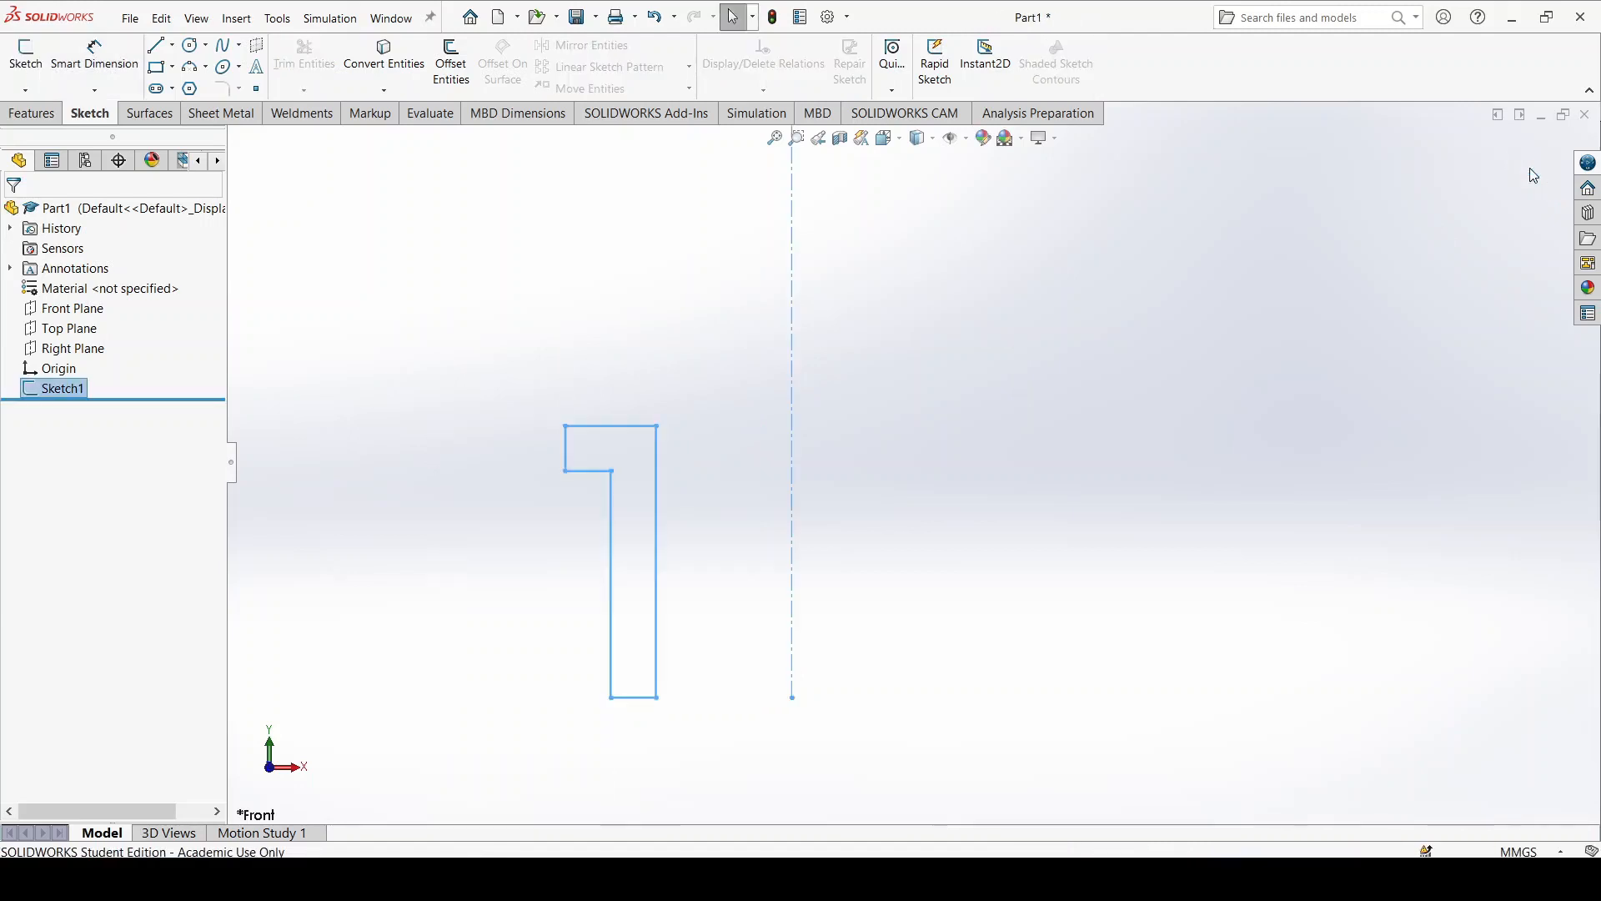
pyautogui.moveTo(945, 470); pyautogui.dragTo(931, 492, button='middle')
pyautogui.scroll(3, 931, 493)
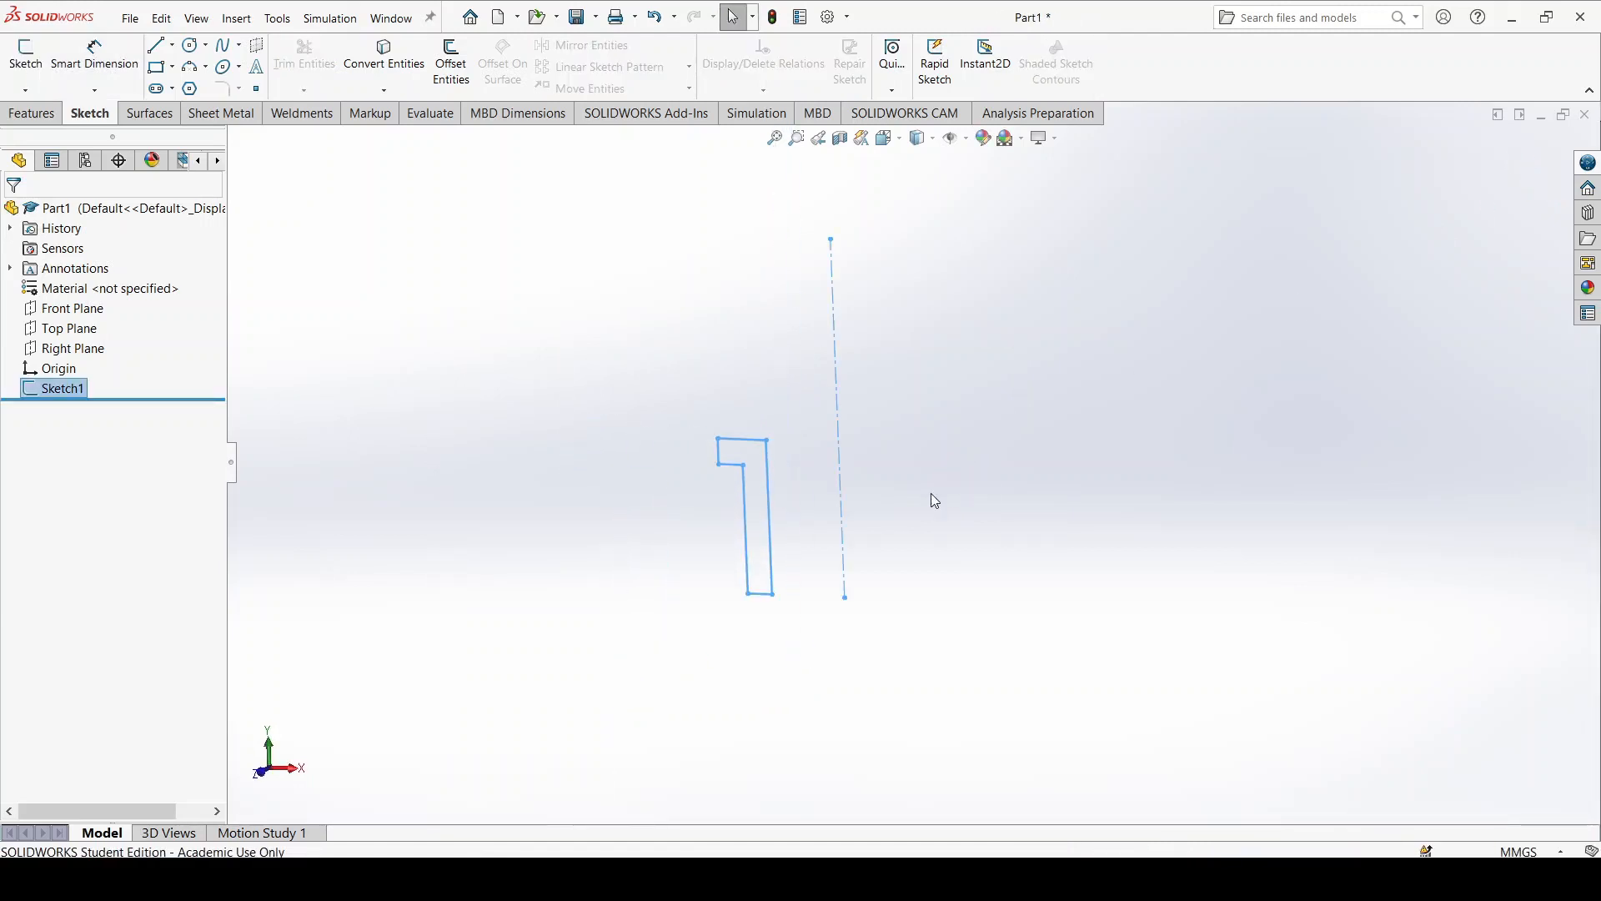
pyautogui.click(959, 487)
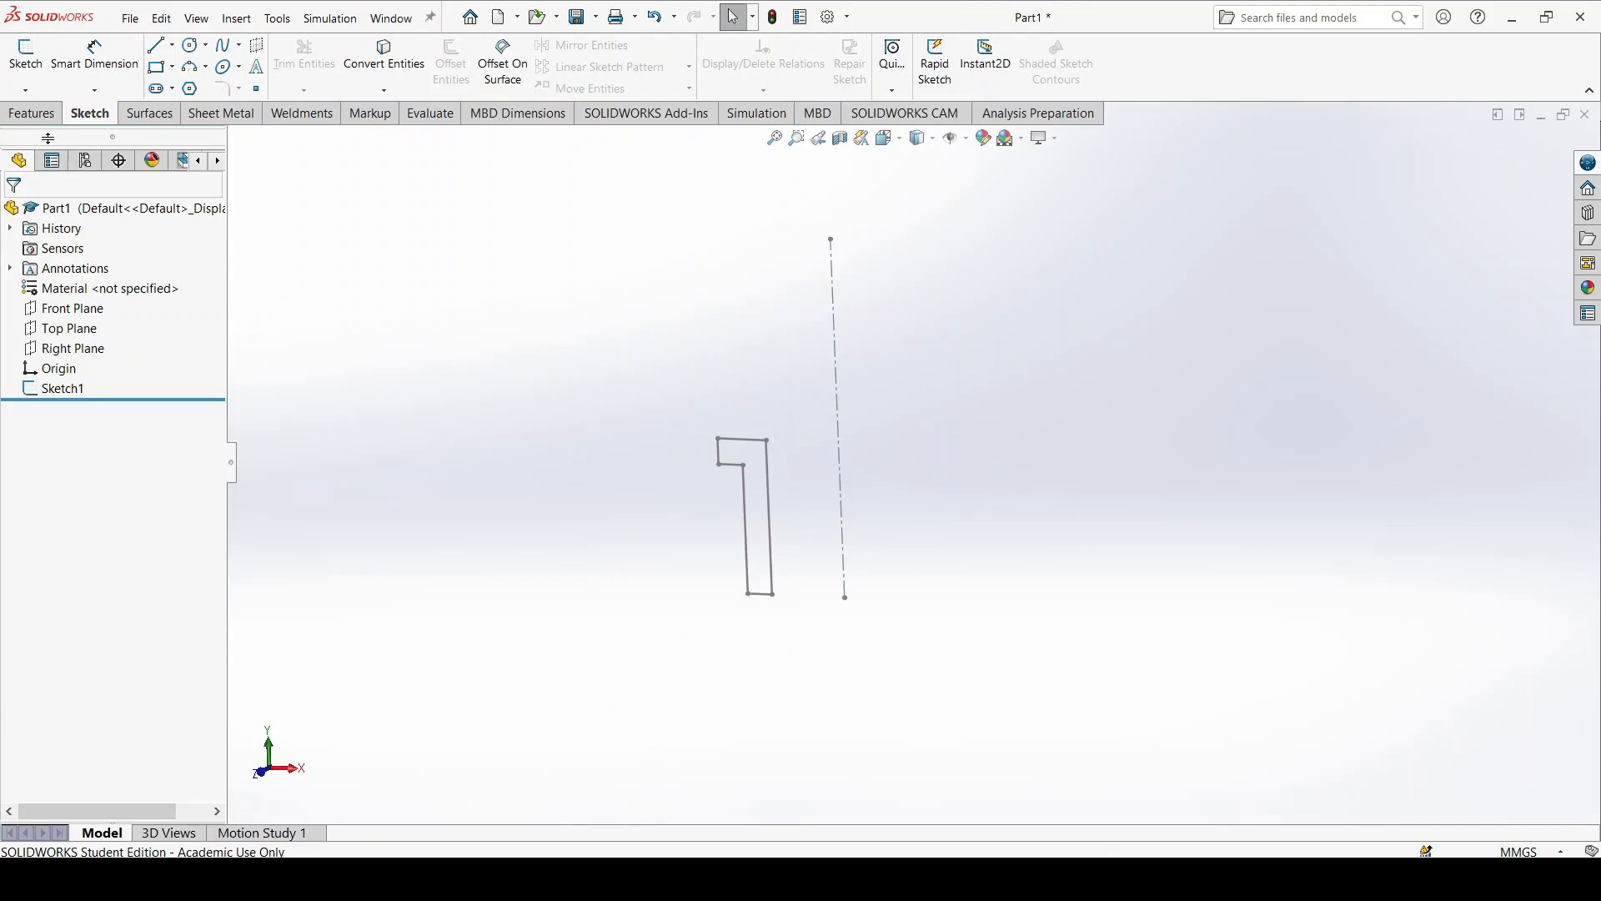
pyautogui.click(31, 113)
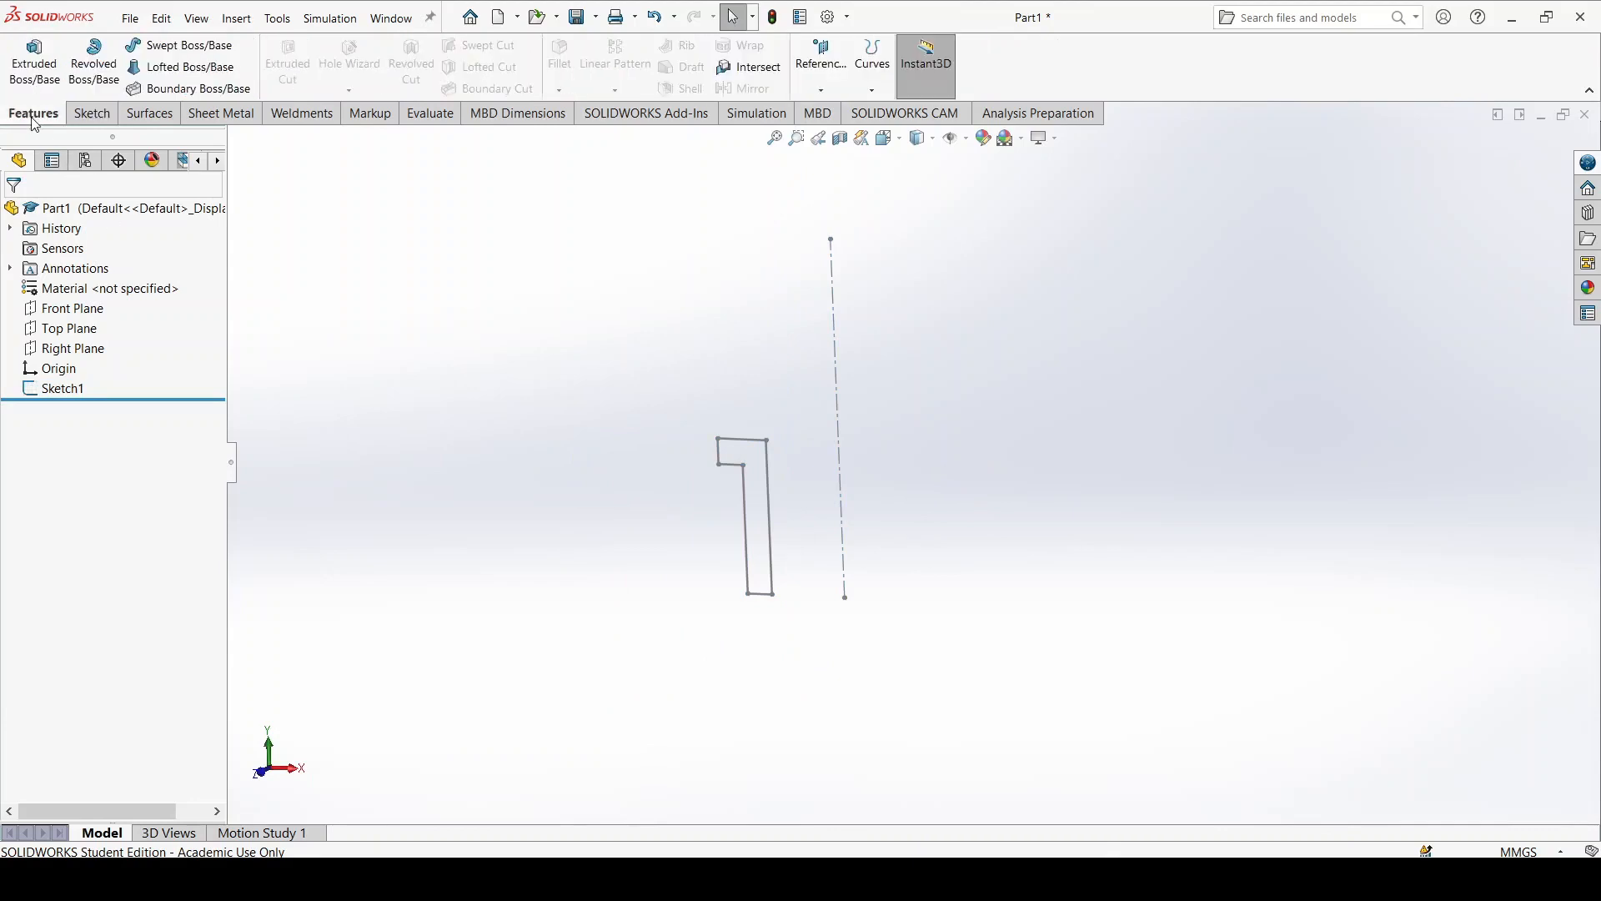
pyautogui.click(106, 79)
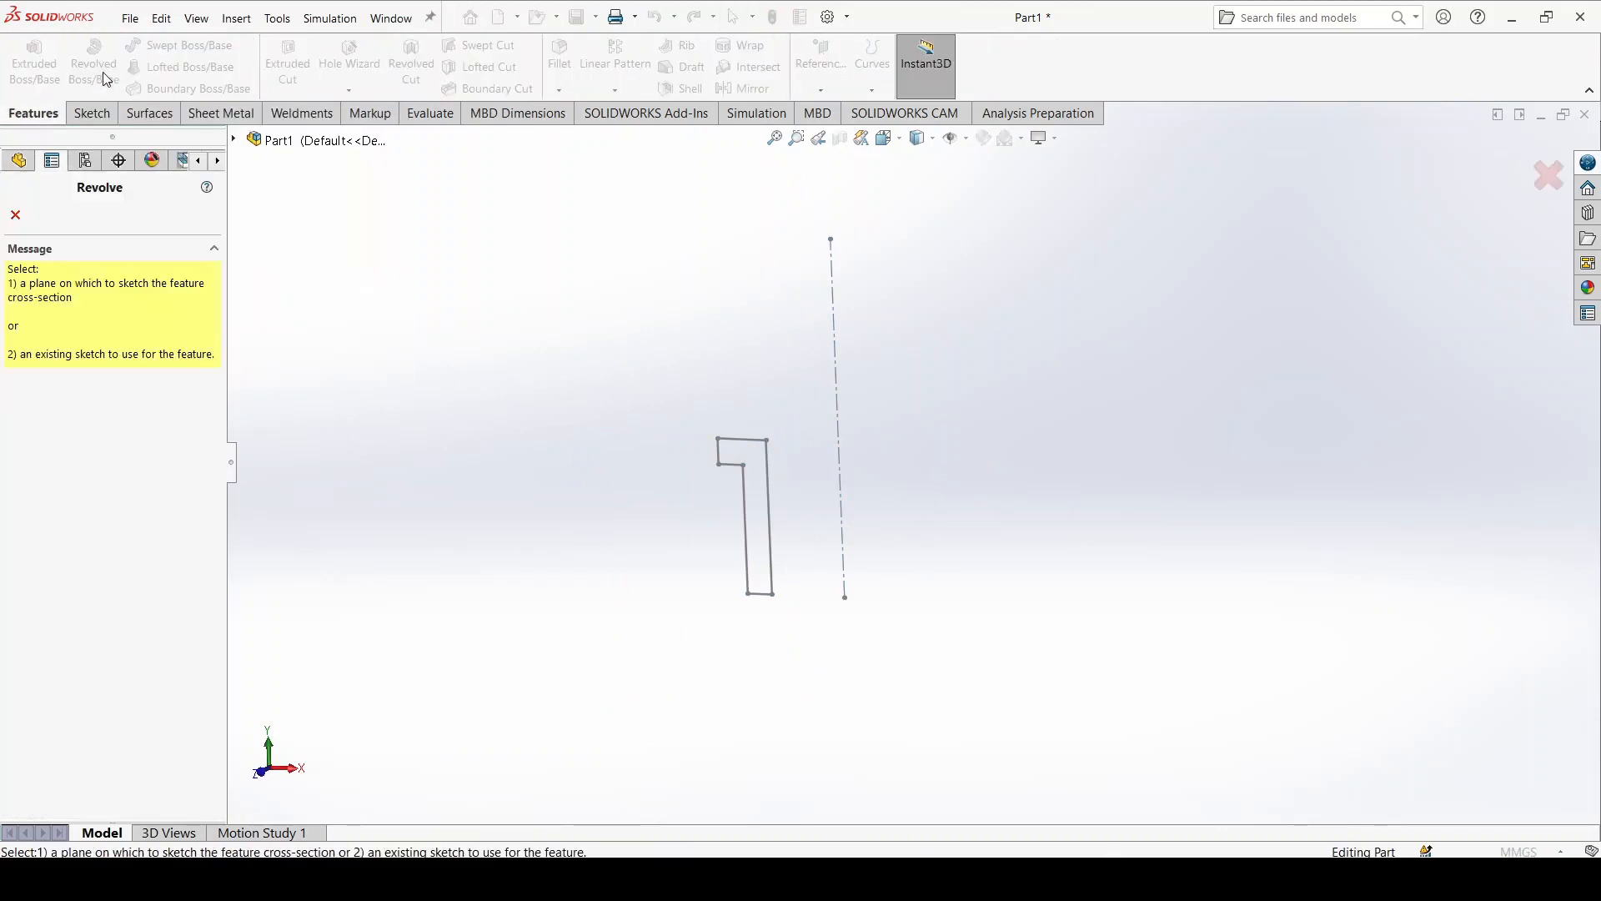
pyautogui.click(237, 141)
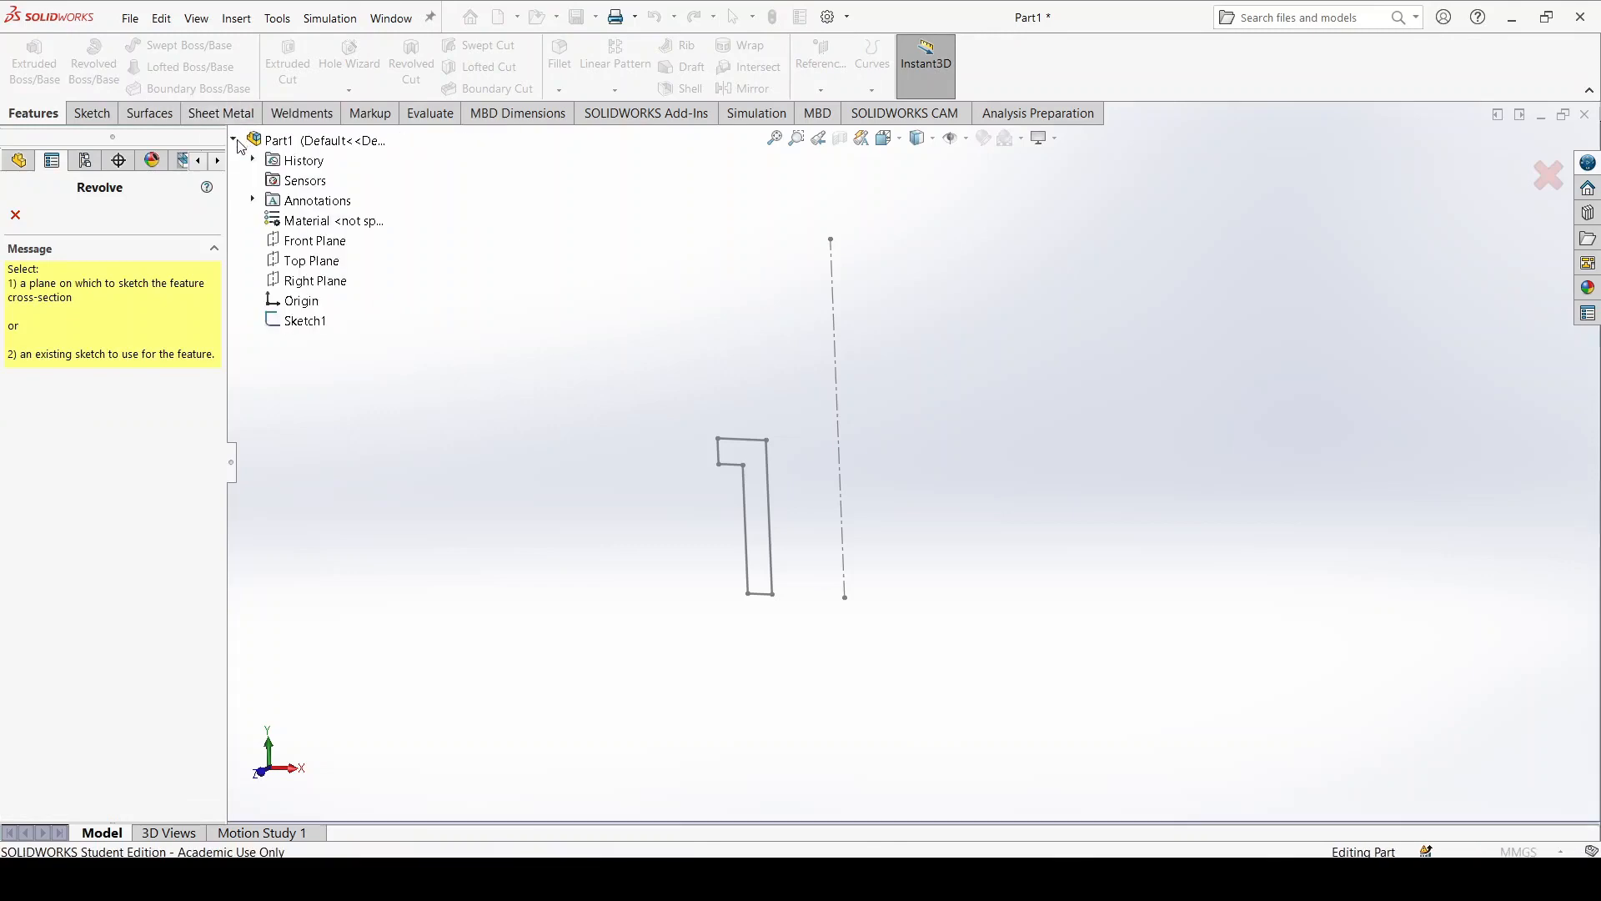
pyautogui.click(309, 322)
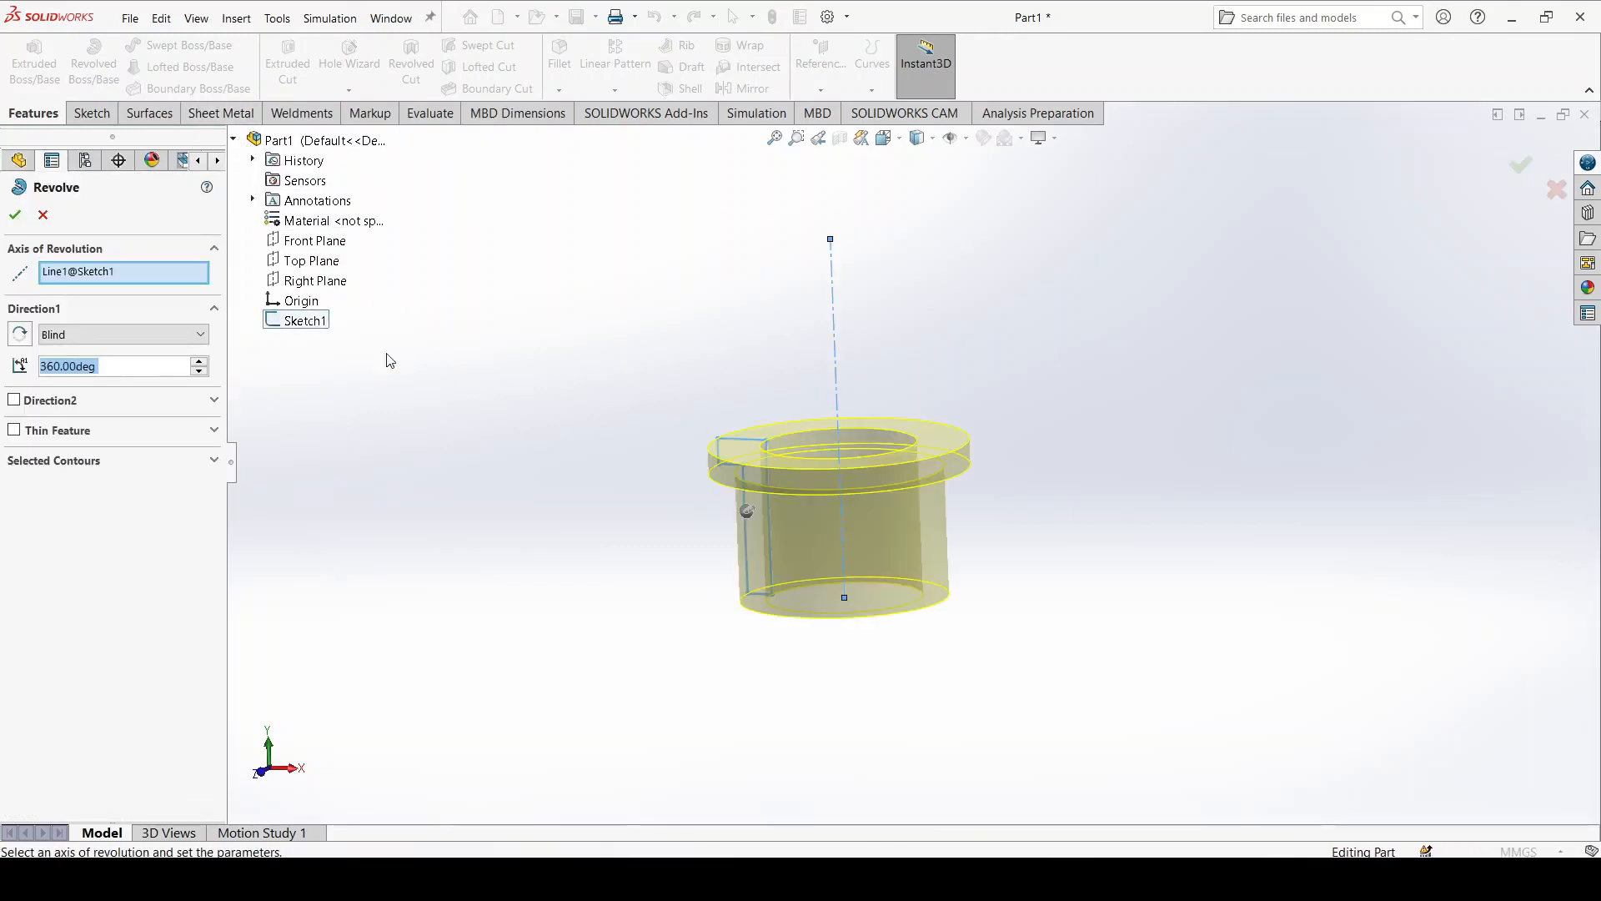
pyautogui.moveTo(818, 362); pyautogui.dragTo(825, 442, button='middle')
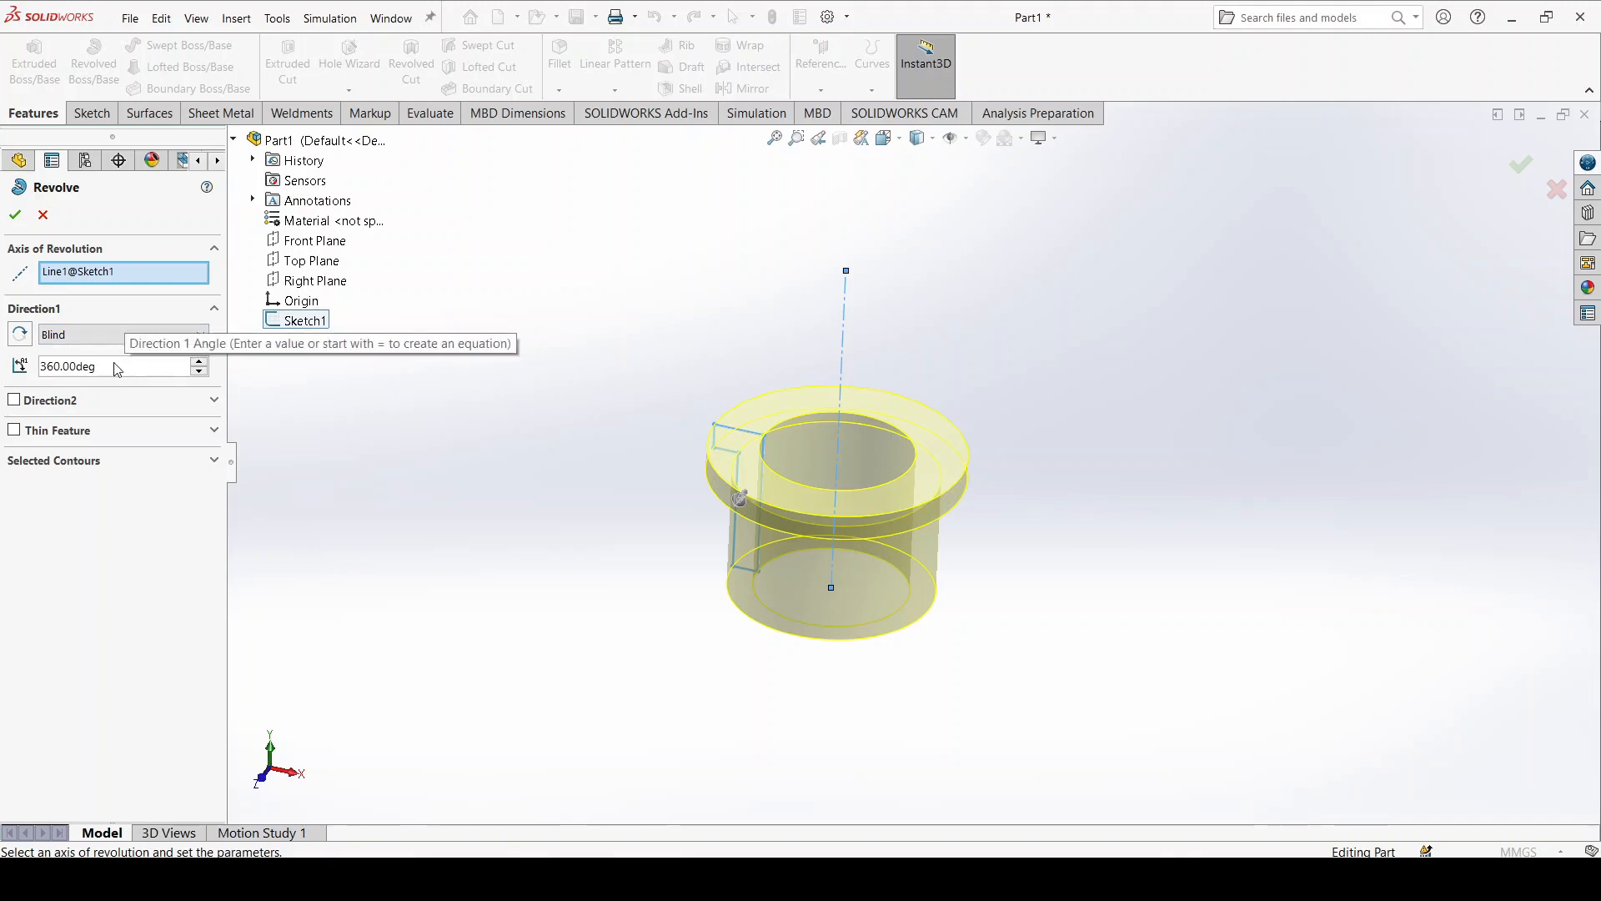
pyautogui.click(14, 219)
# Fillet the edge where the flange's underside meets the outer cylinder with a 0.5 mm radius
pyautogui.moveTo(558, 357); pyautogui.dragTo(907, 567, button='middle')
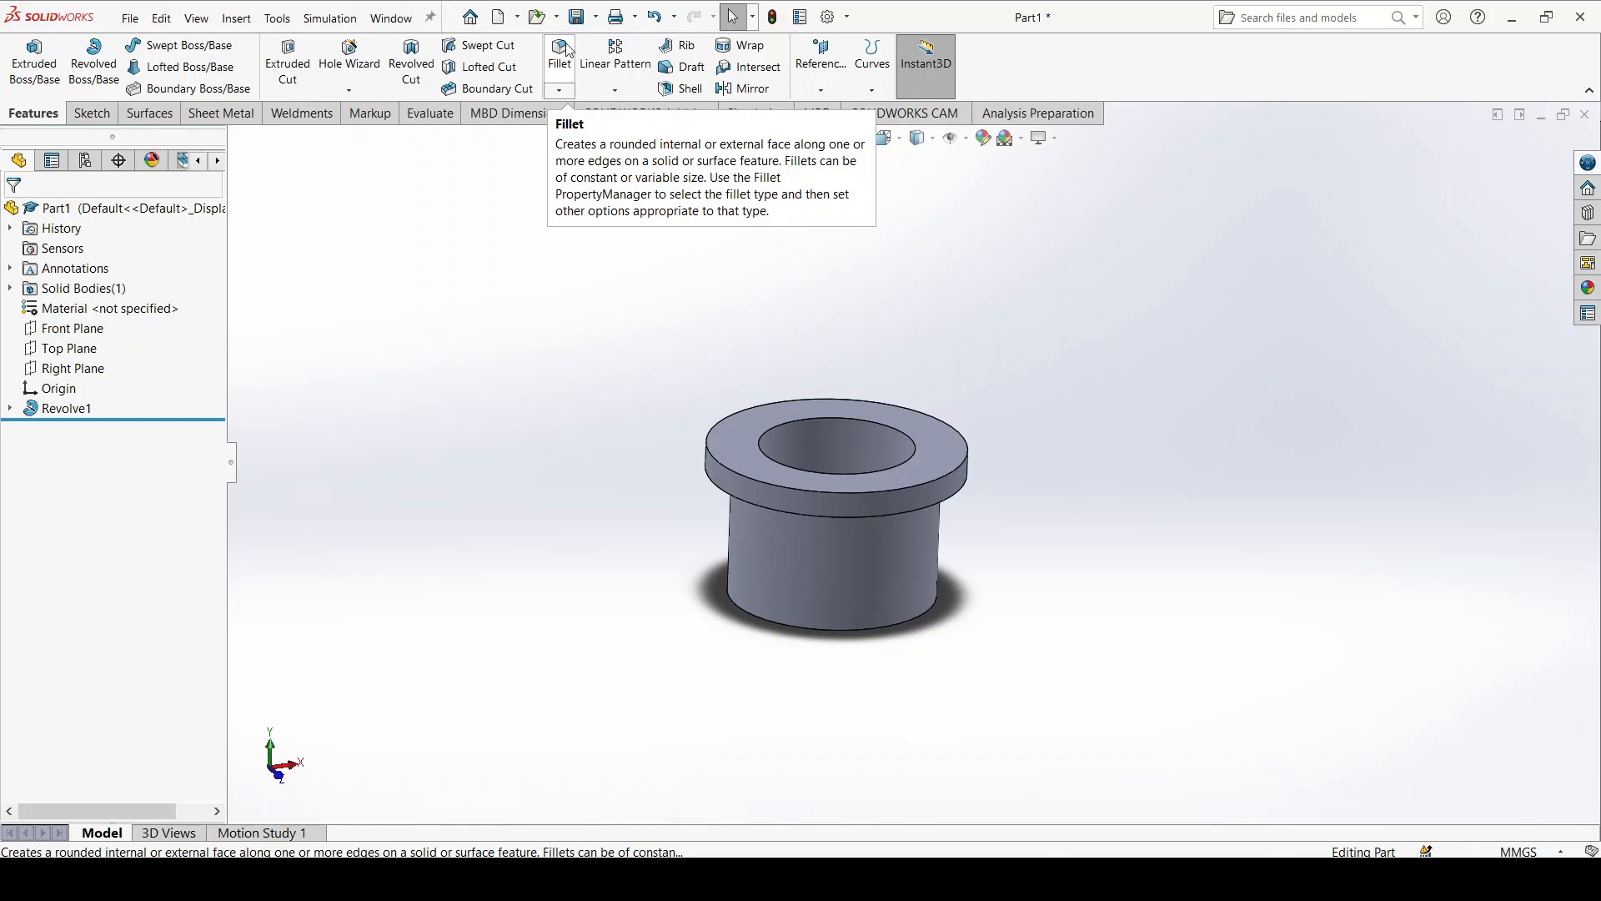
pyautogui.click(564, 66)
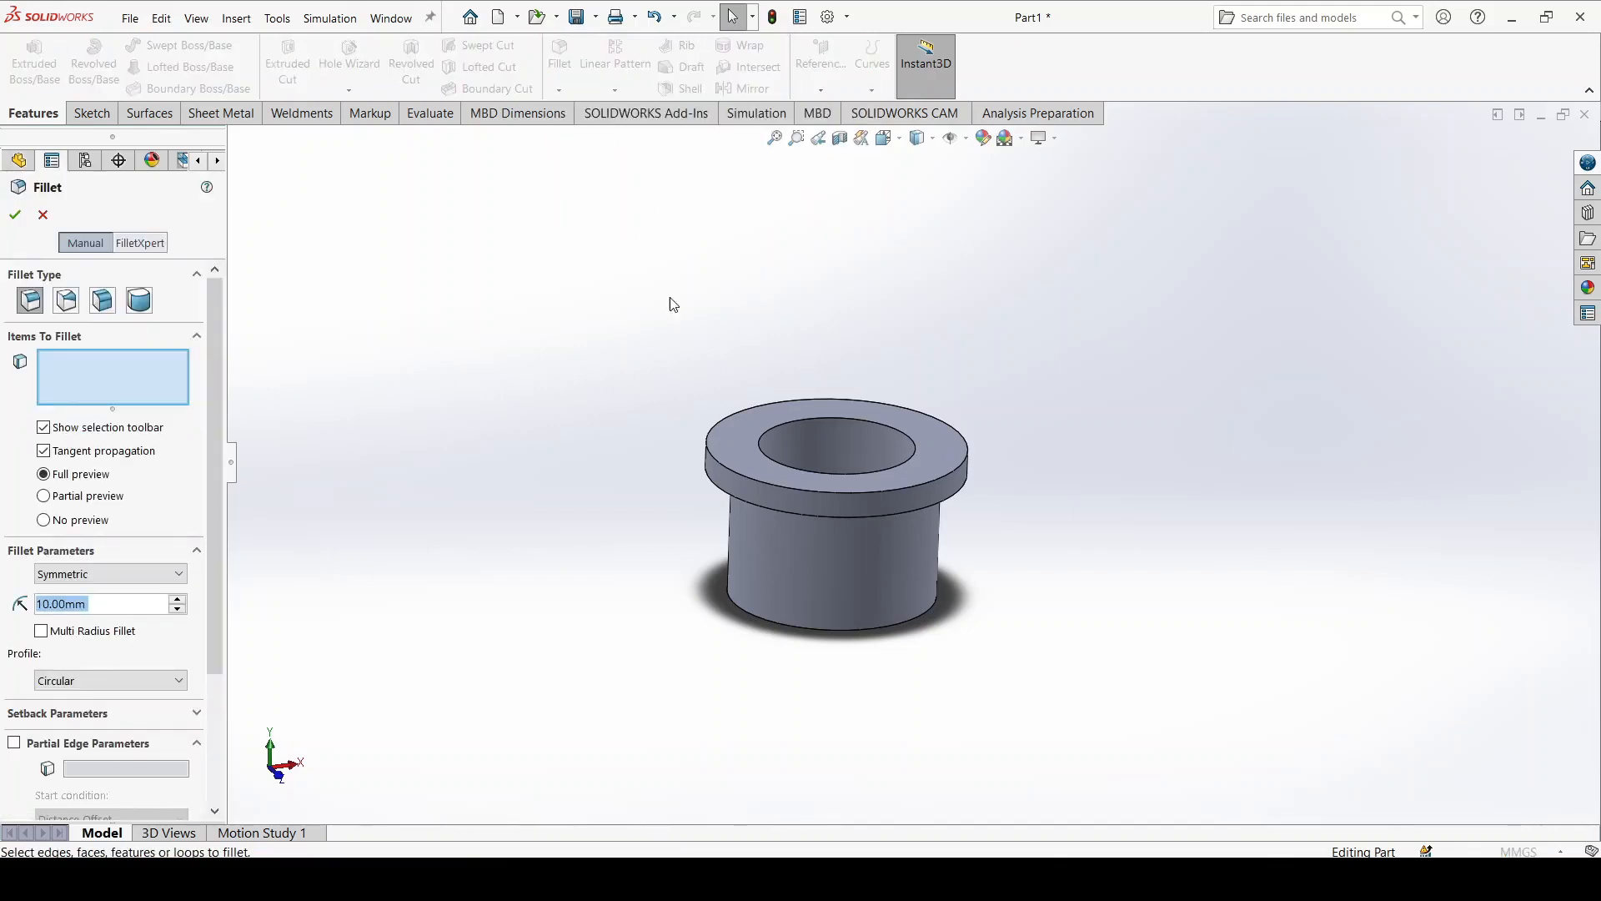
pyautogui.moveTo(1019, 487); pyautogui.dragTo(1000, 295, button='middle')
pyautogui.moveTo(1015, 471); pyautogui.dragTo(1016, 467, button='middle')
pyautogui.scroll(-2, 945, 490)
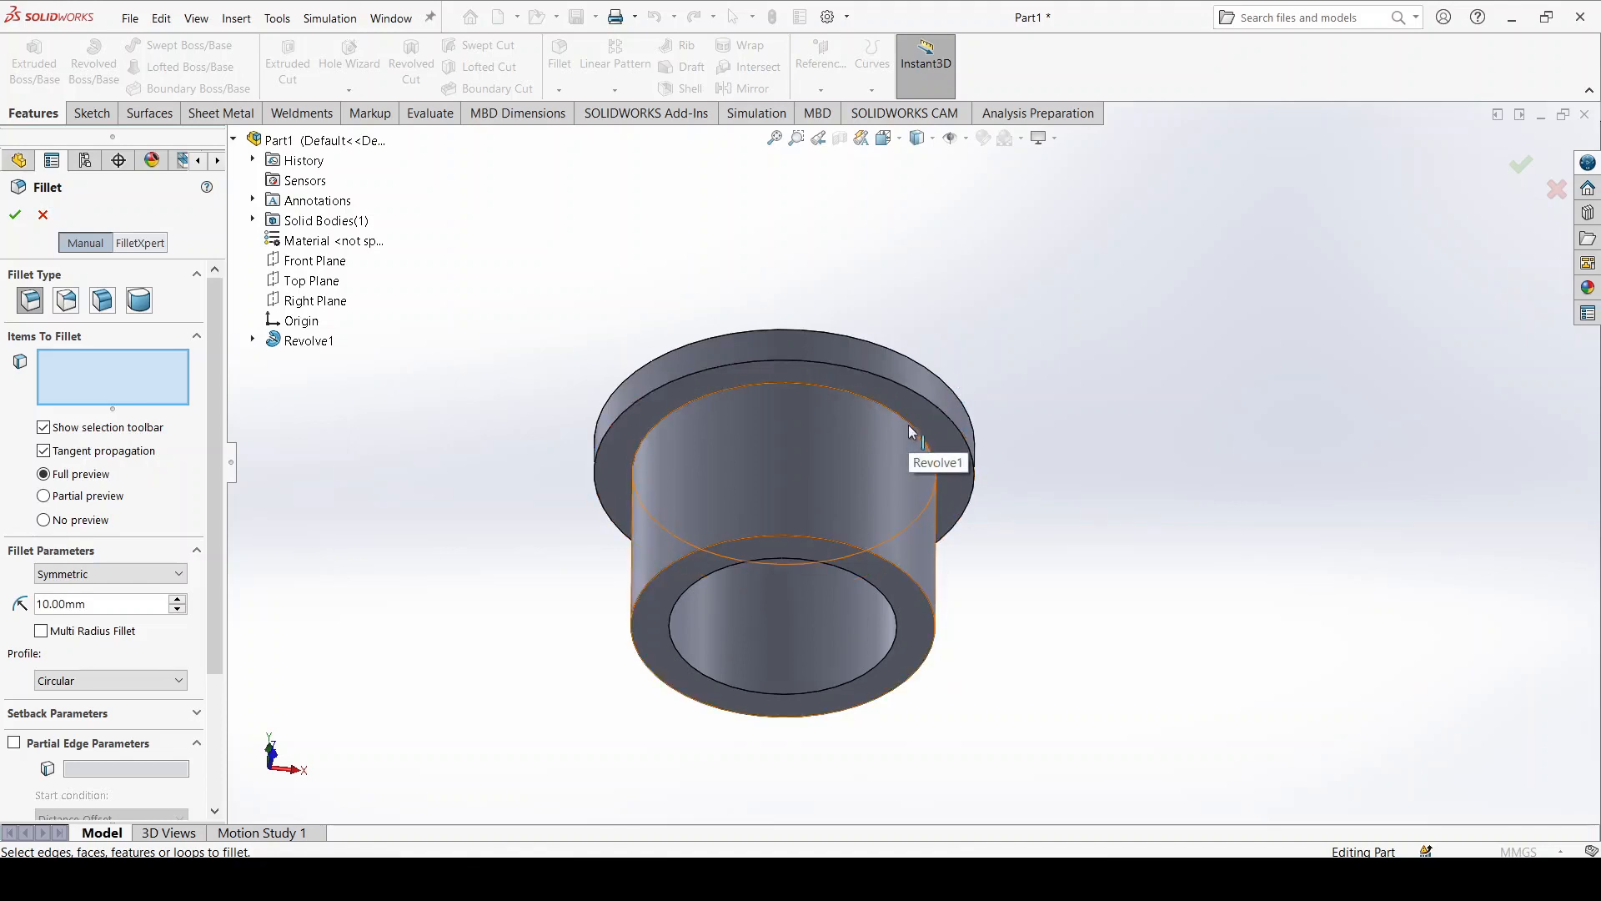
pyautogui.doubleClick(130, 603)
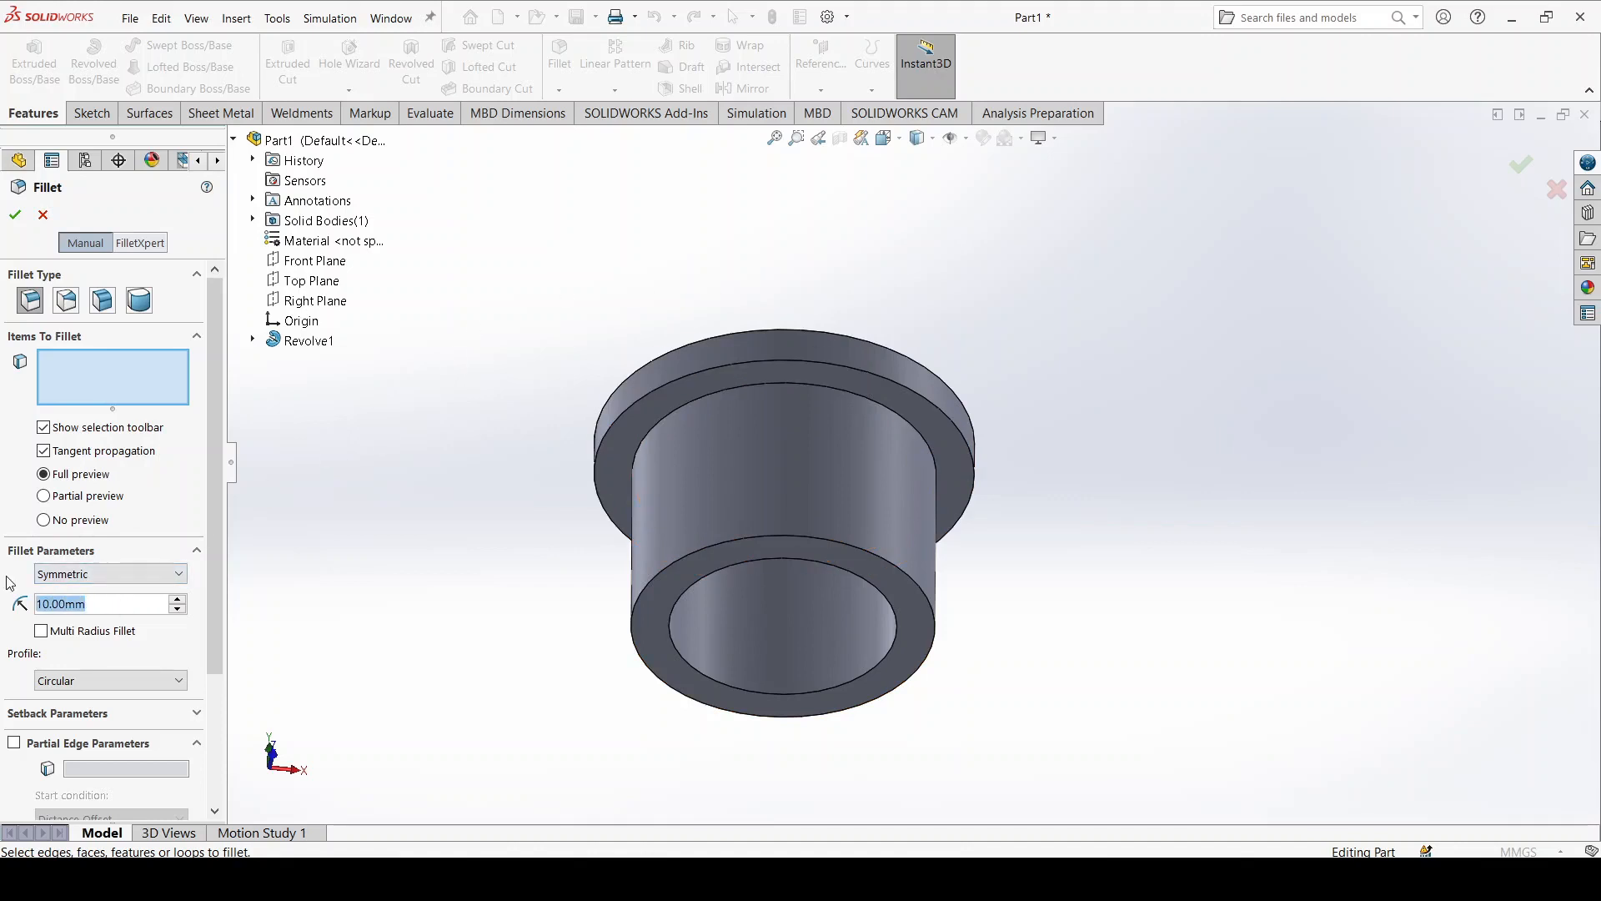
pyautogui.write('0,5')
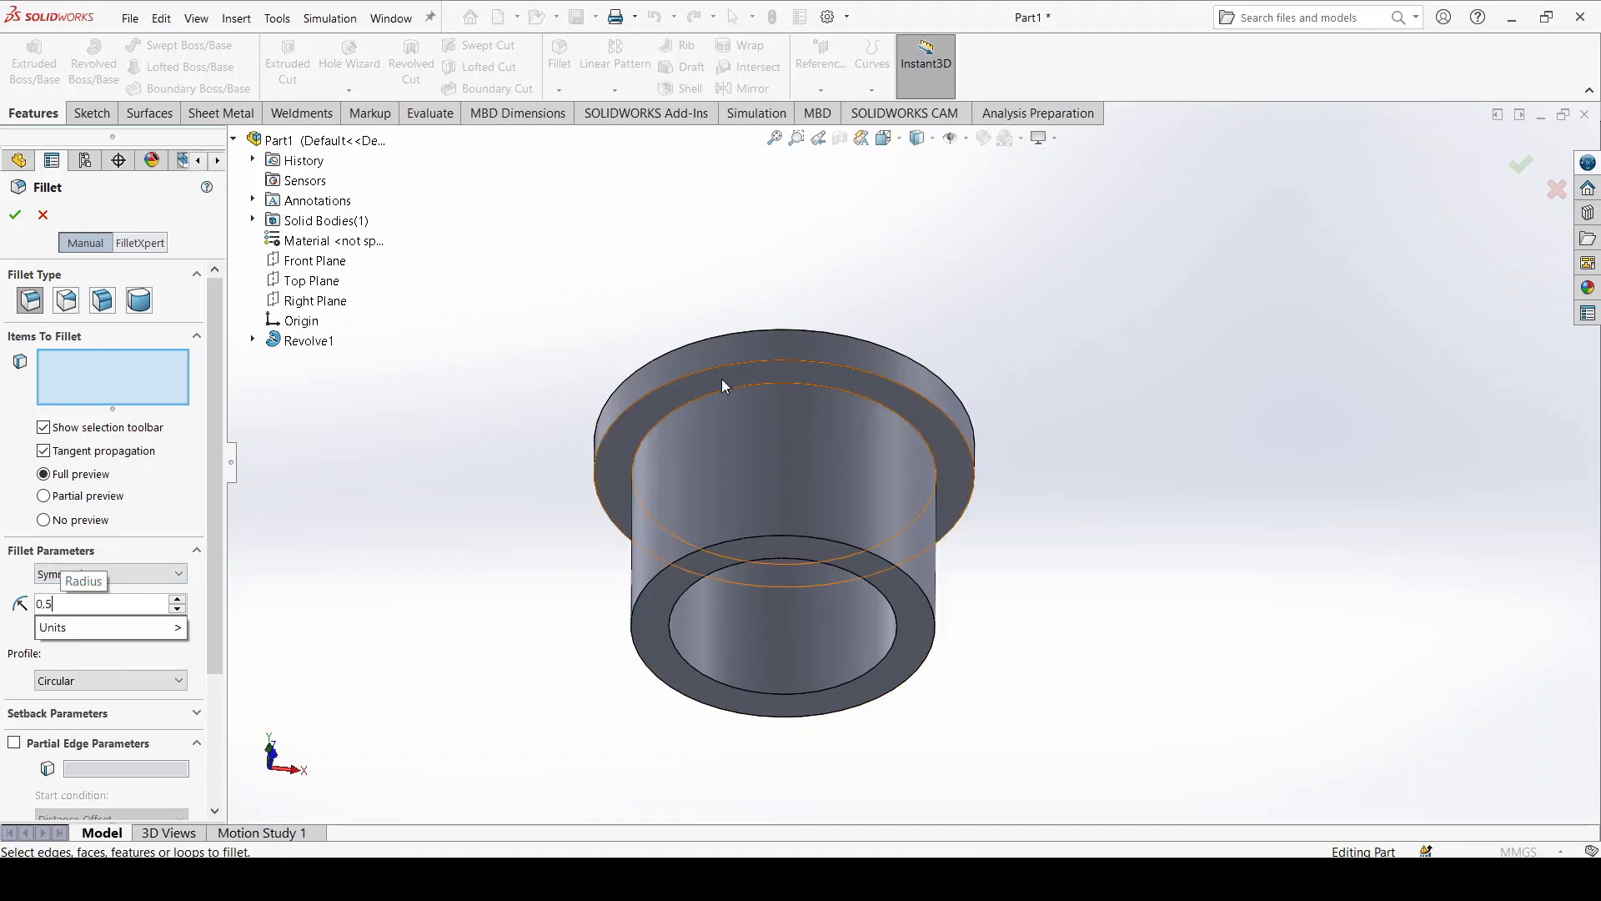
pyautogui.click(798, 382)
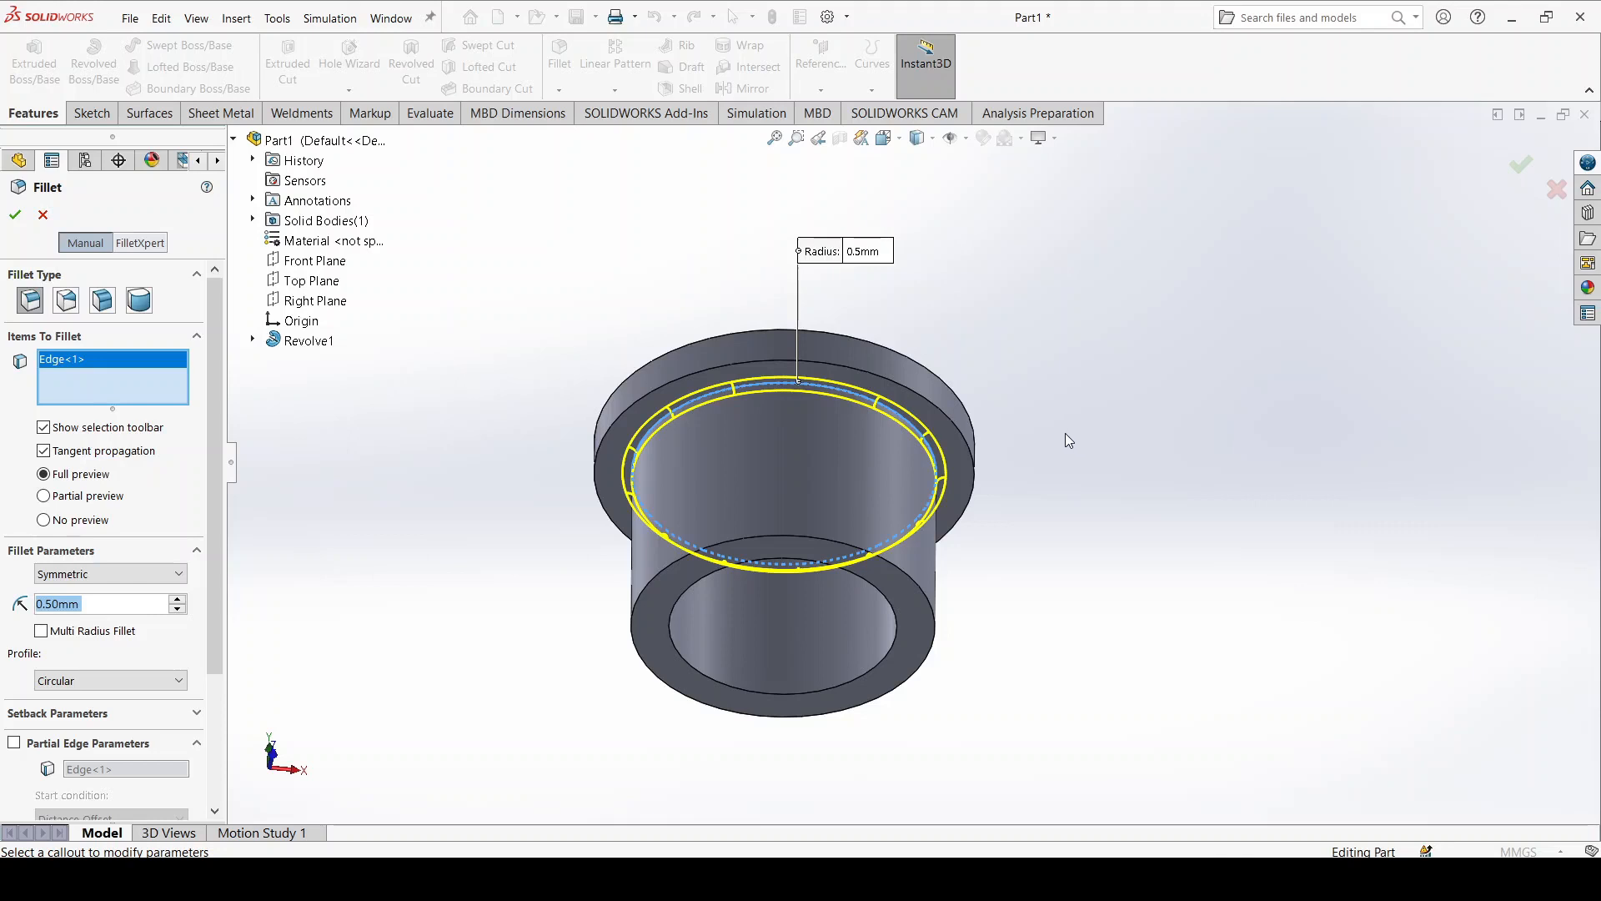
pyautogui.click(15, 214)
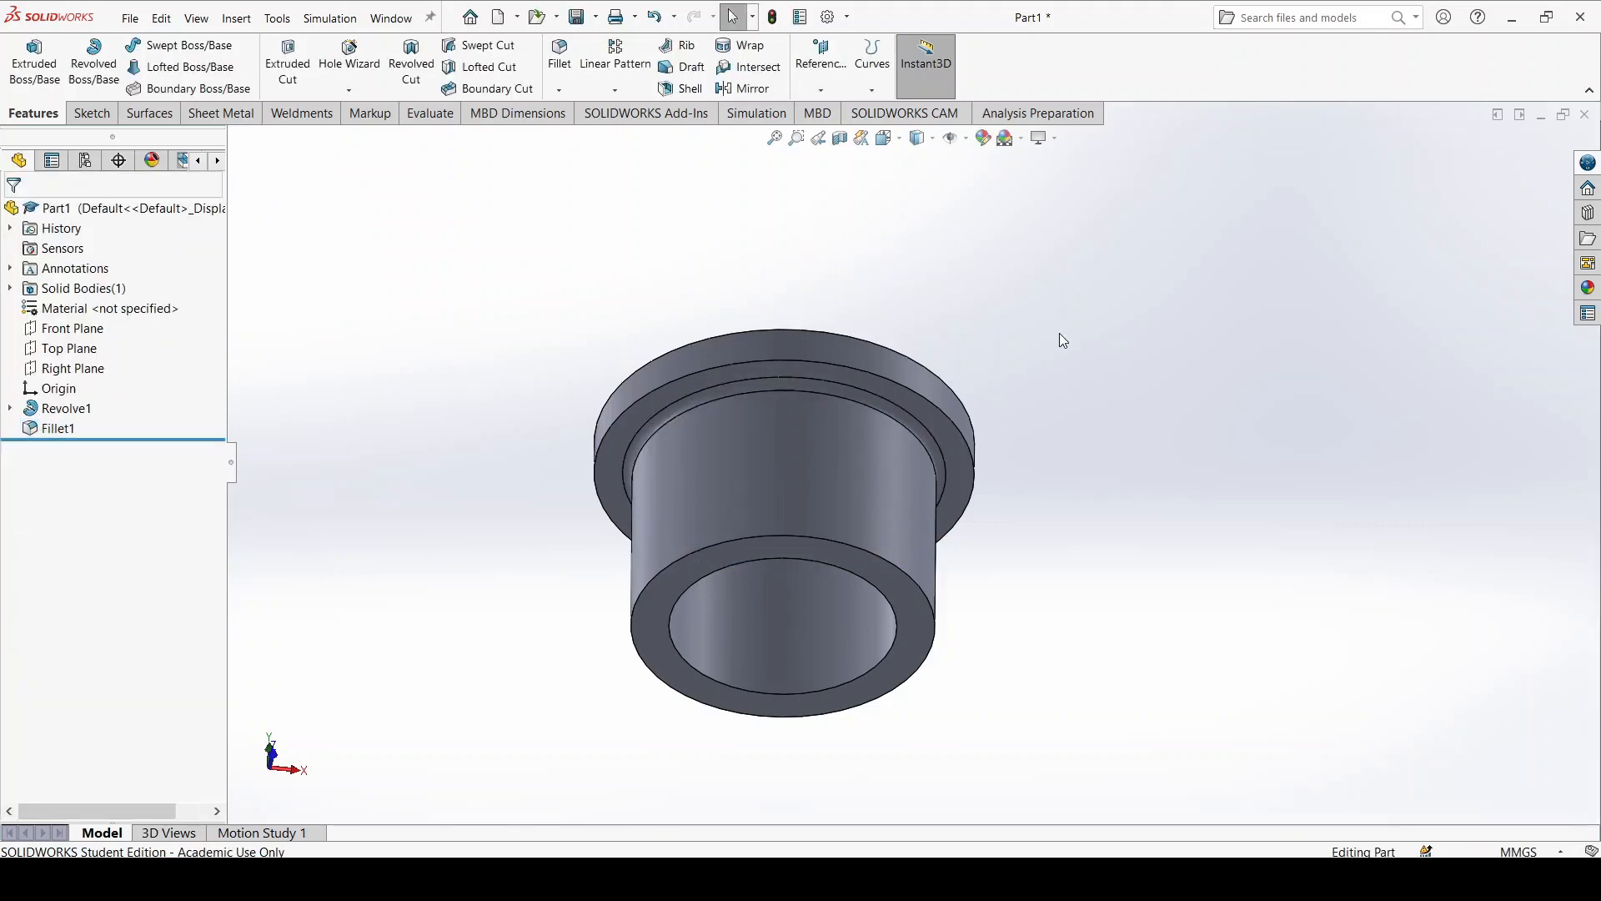
# Start an angle-distance chamfer on the bore's edge at the flange face with a 1 mm distance
pyautogui.click(558, 91)
pyautogui.click(594, 131)
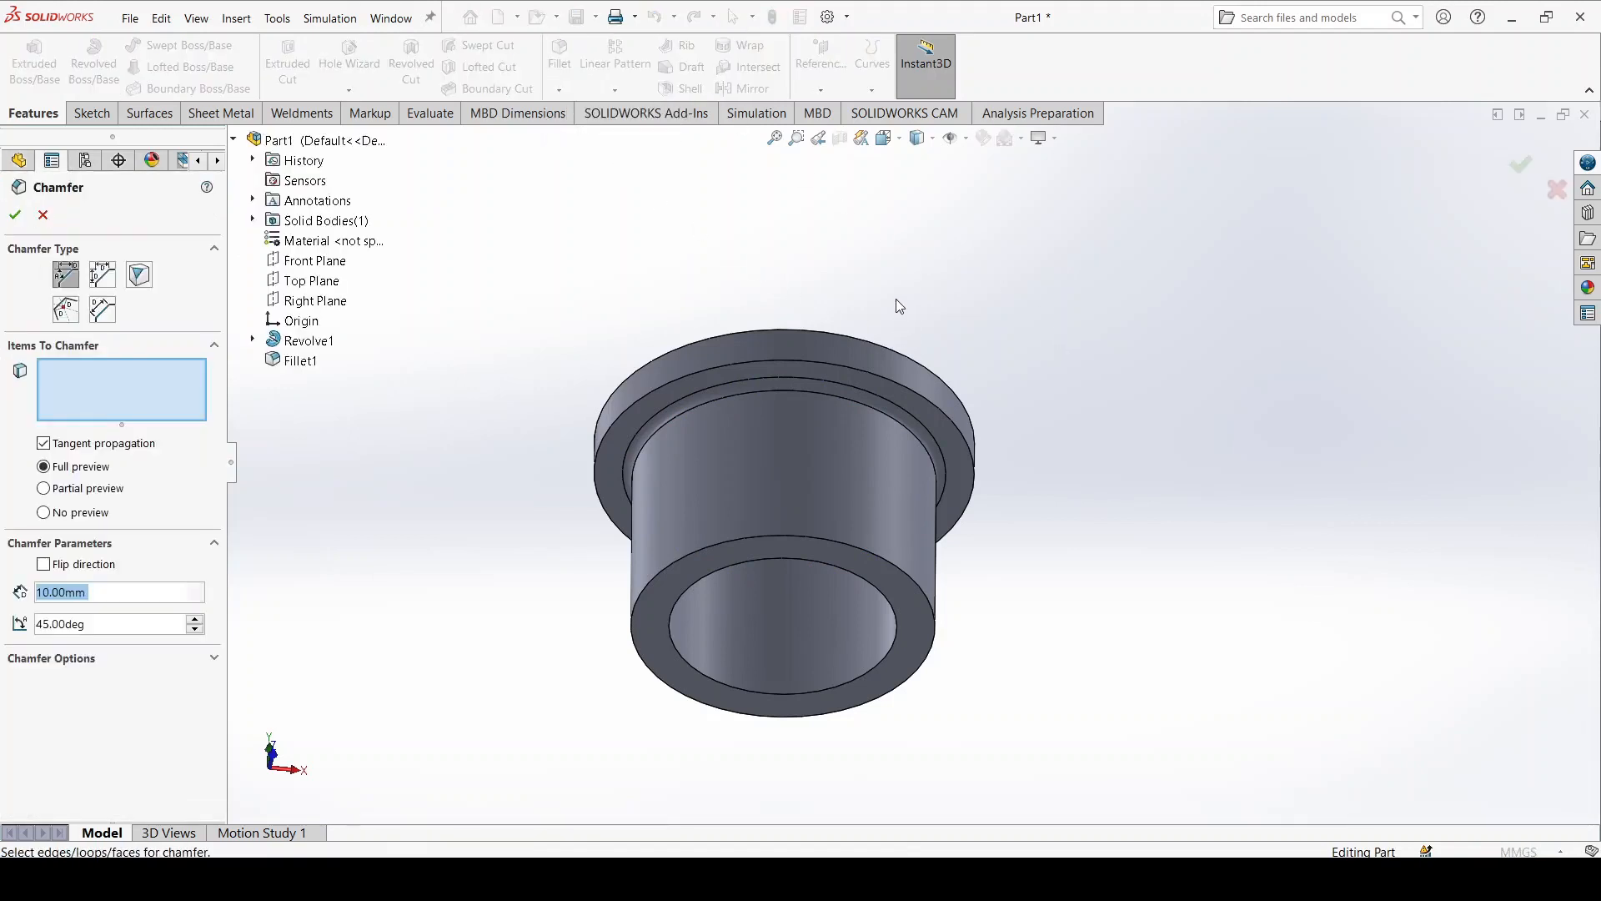
pyautogui.moveTo(896, 298); pyautogui.dragTo(664, 426, button='middle')
pyautogui.scroll(-3, 664, 425)
pyautogui.scroll(4, 777, 402)
pyautogui.moveTo(905, 363); pyautogui.dragTo(818, 433, button='middle')
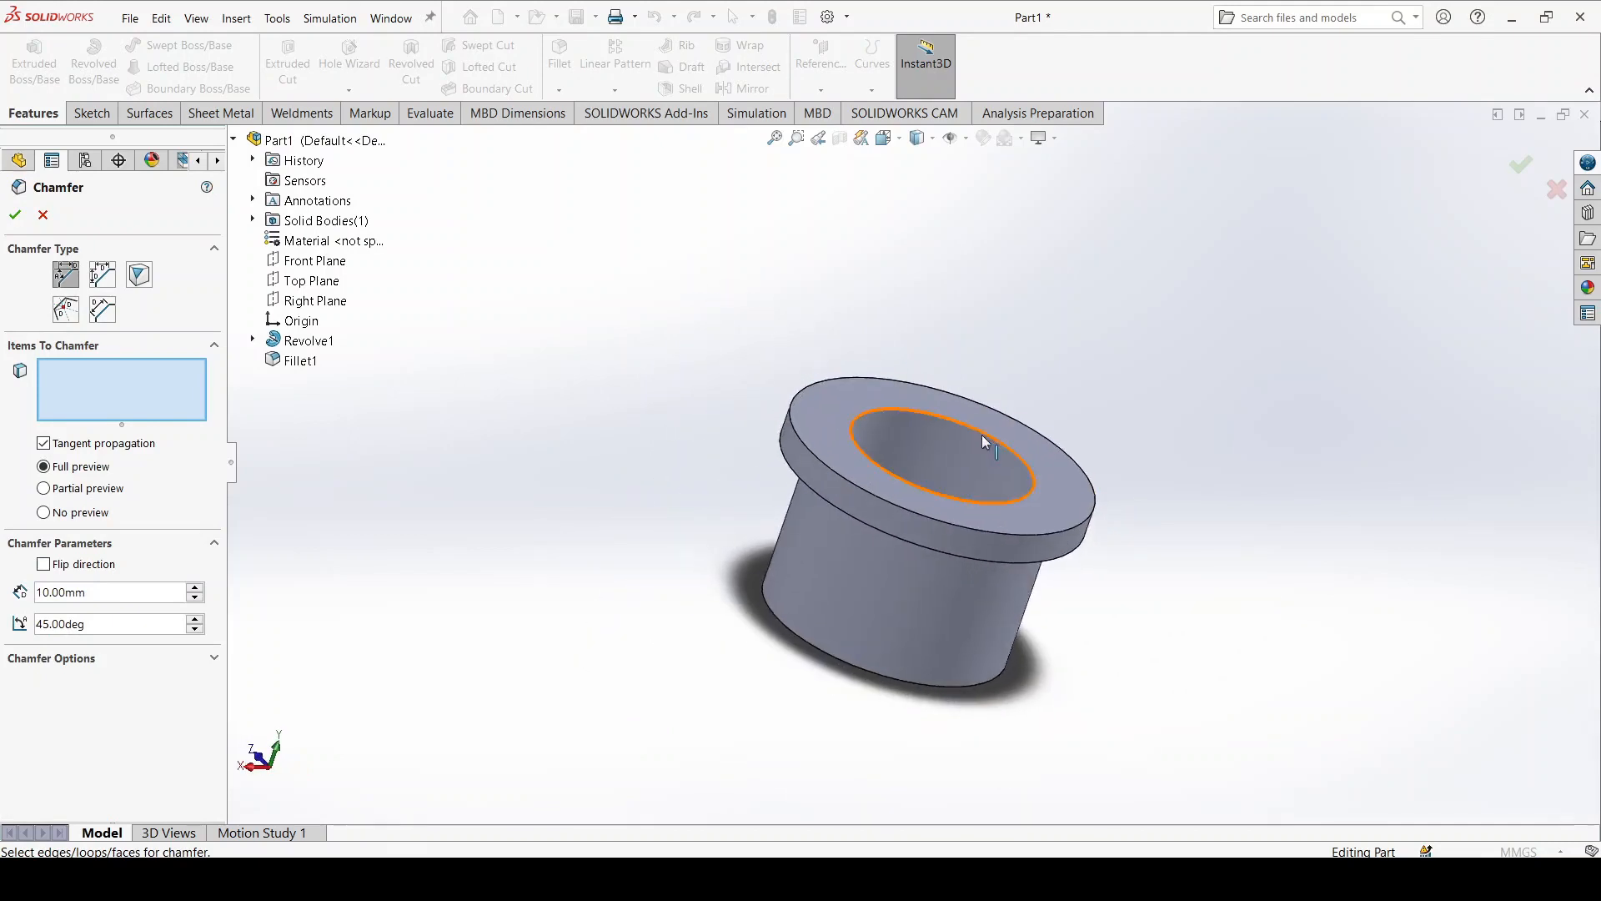
pyautogui.scroll(-4, 983, 438)
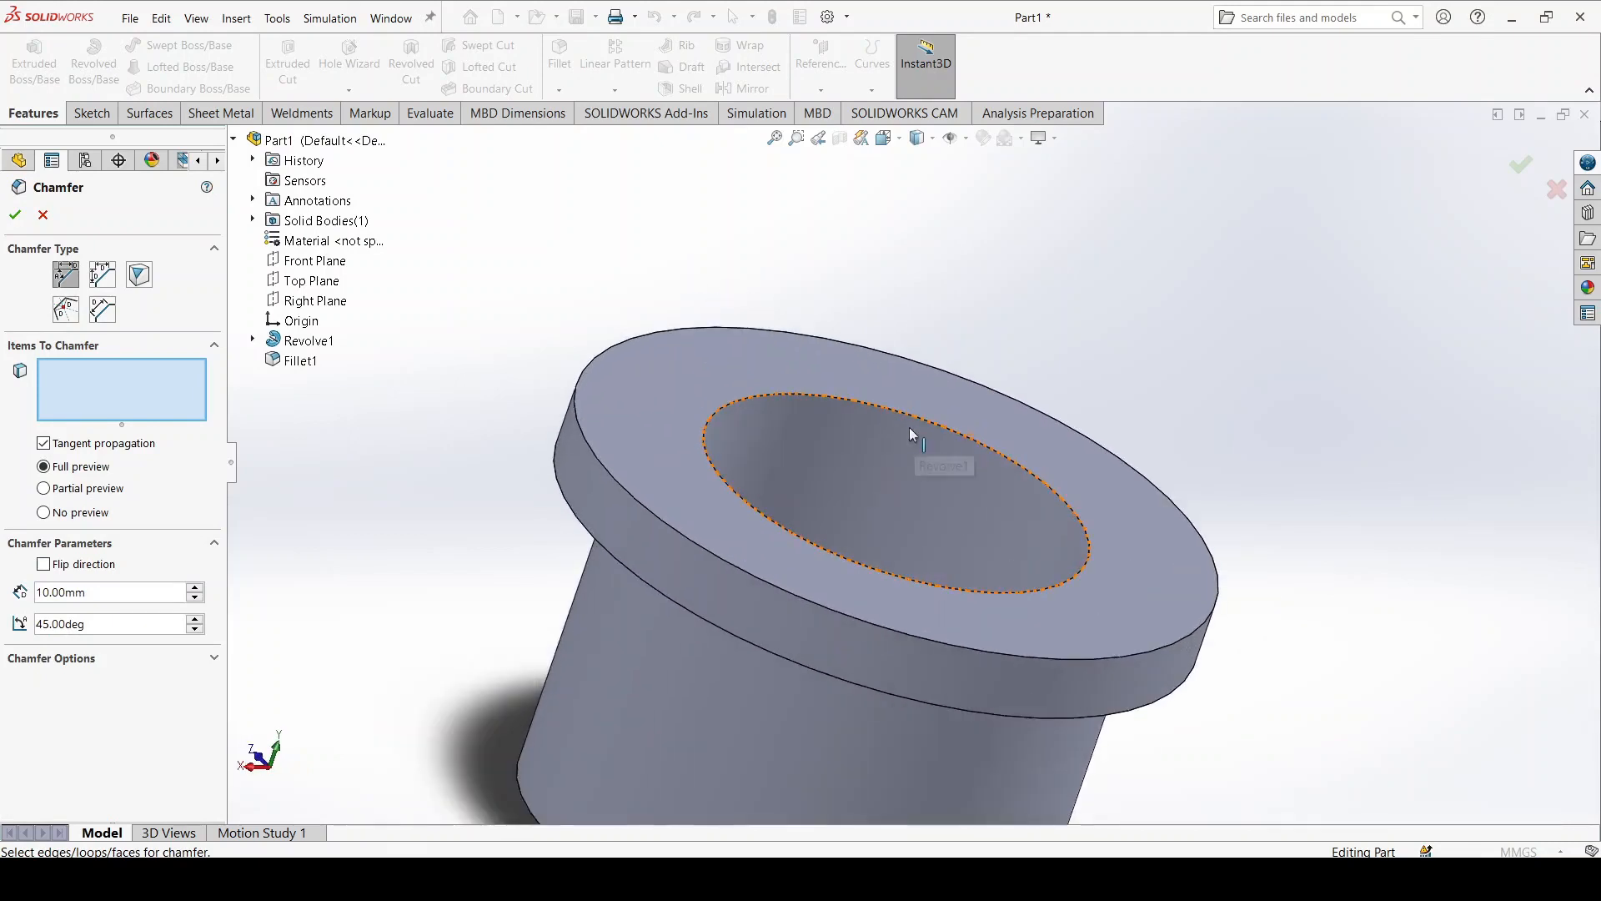
pyautogui.click(834, 398)
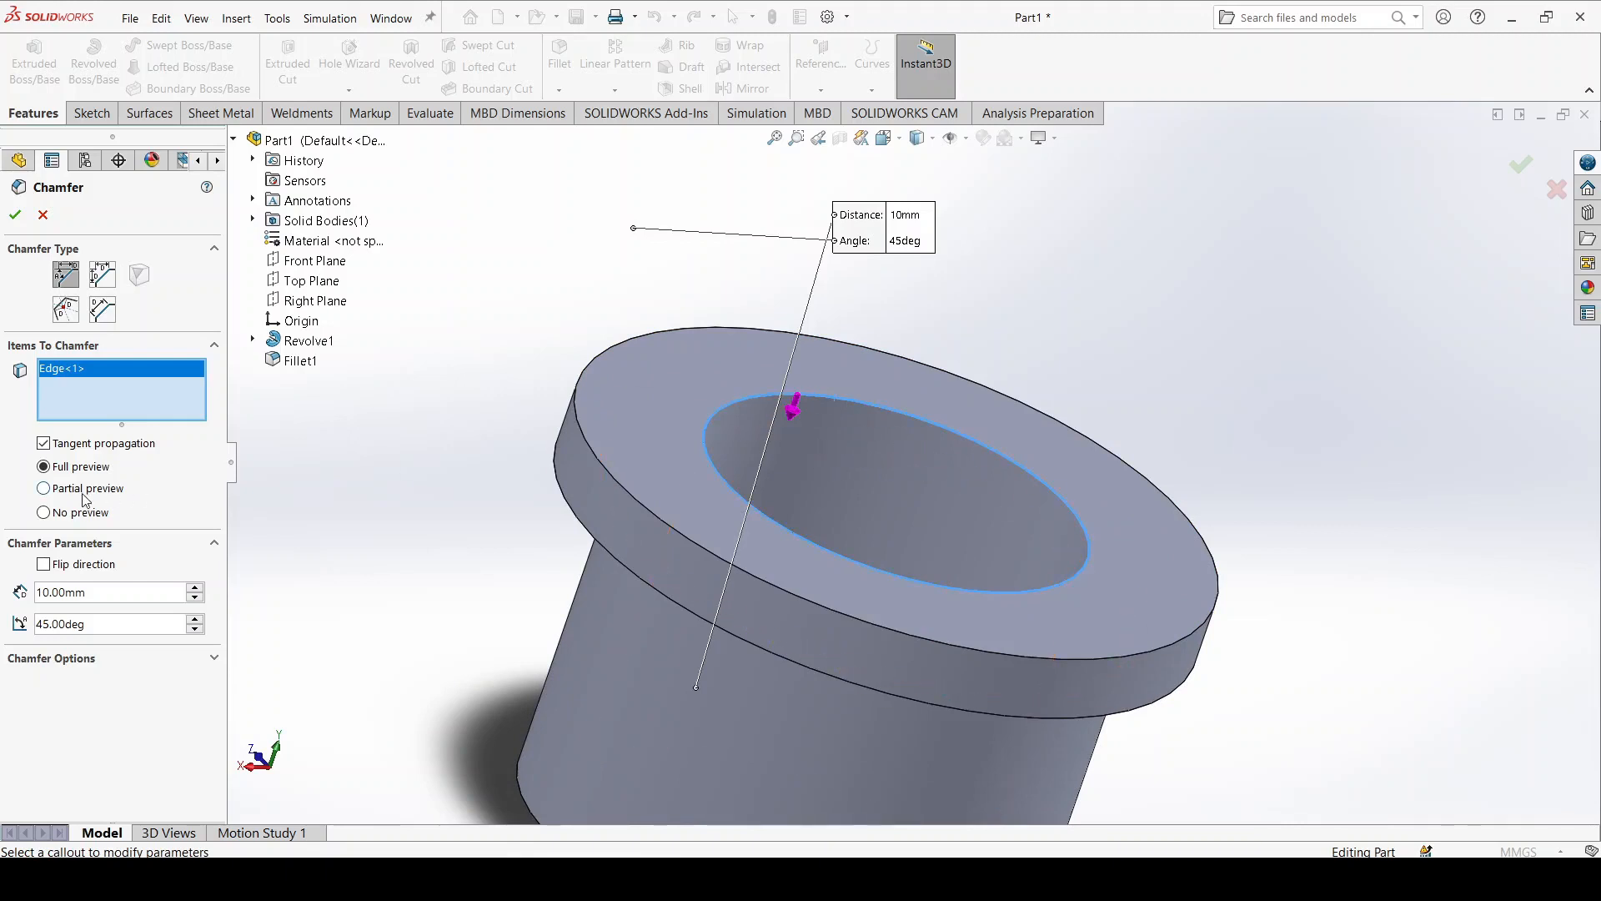
pyautogui.doubleClick(111, 592)
pyautogui.write('1')
pyautogui.press('Return')
# Set the bore edge chamfer's angle to 15 degrees
pyautogui.moveTo(833, 599); pyautogui.dragTo(772, 488, button='middle')
pyautogui.scroll(-8, 772, 488)
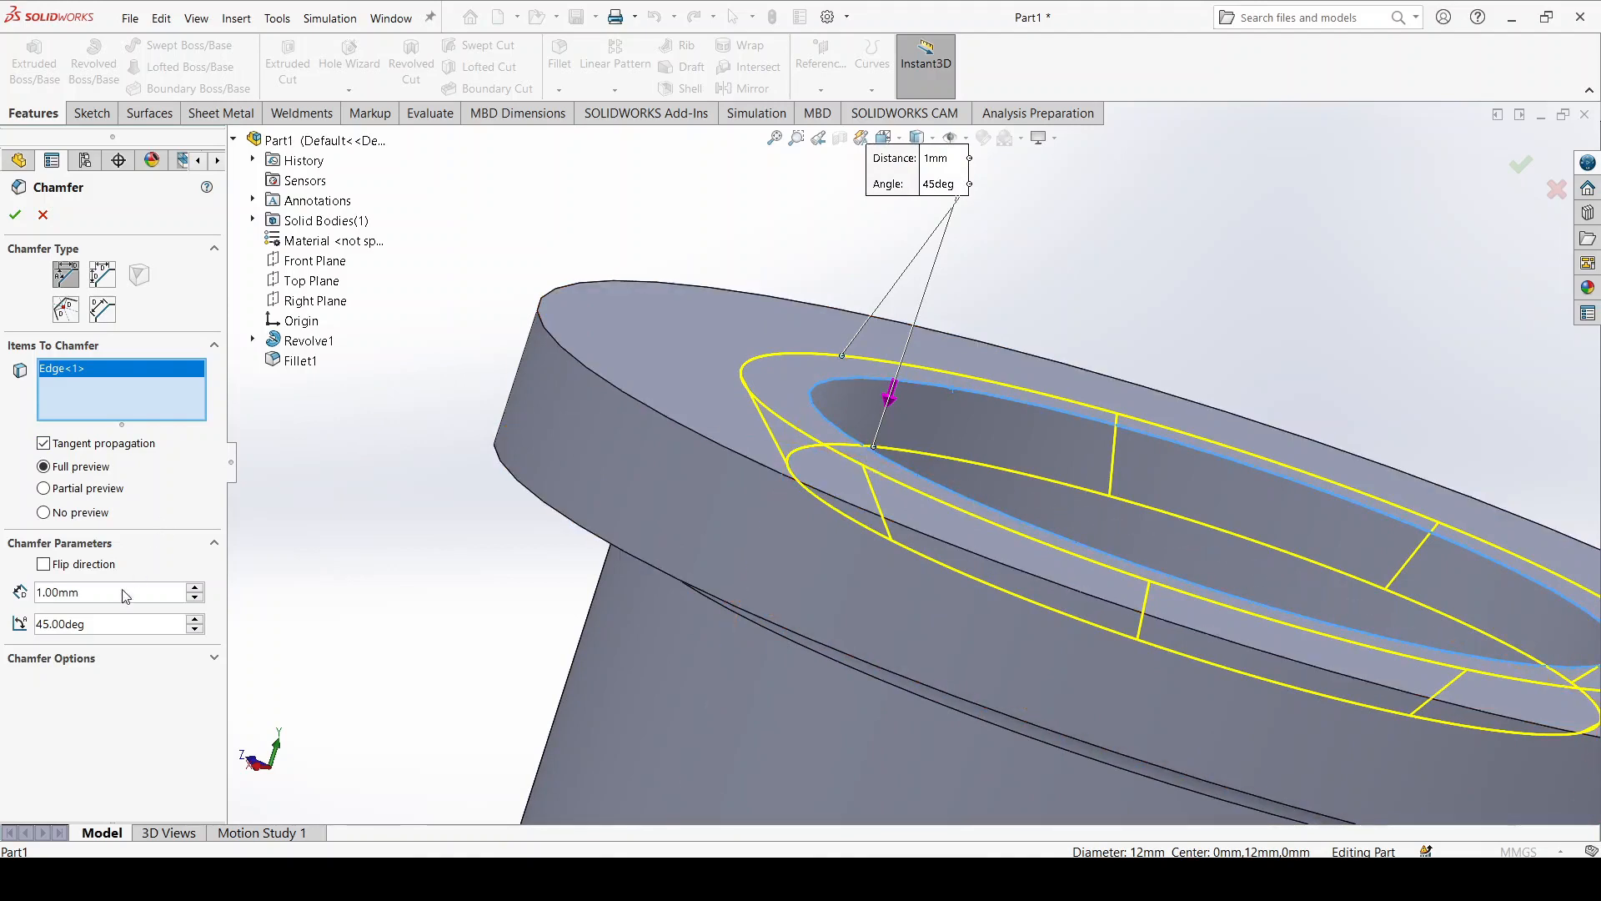
pyautogui.moveTo(115, 623); pyautogui.dragTo(2, 620)
pyautogui.write('15')
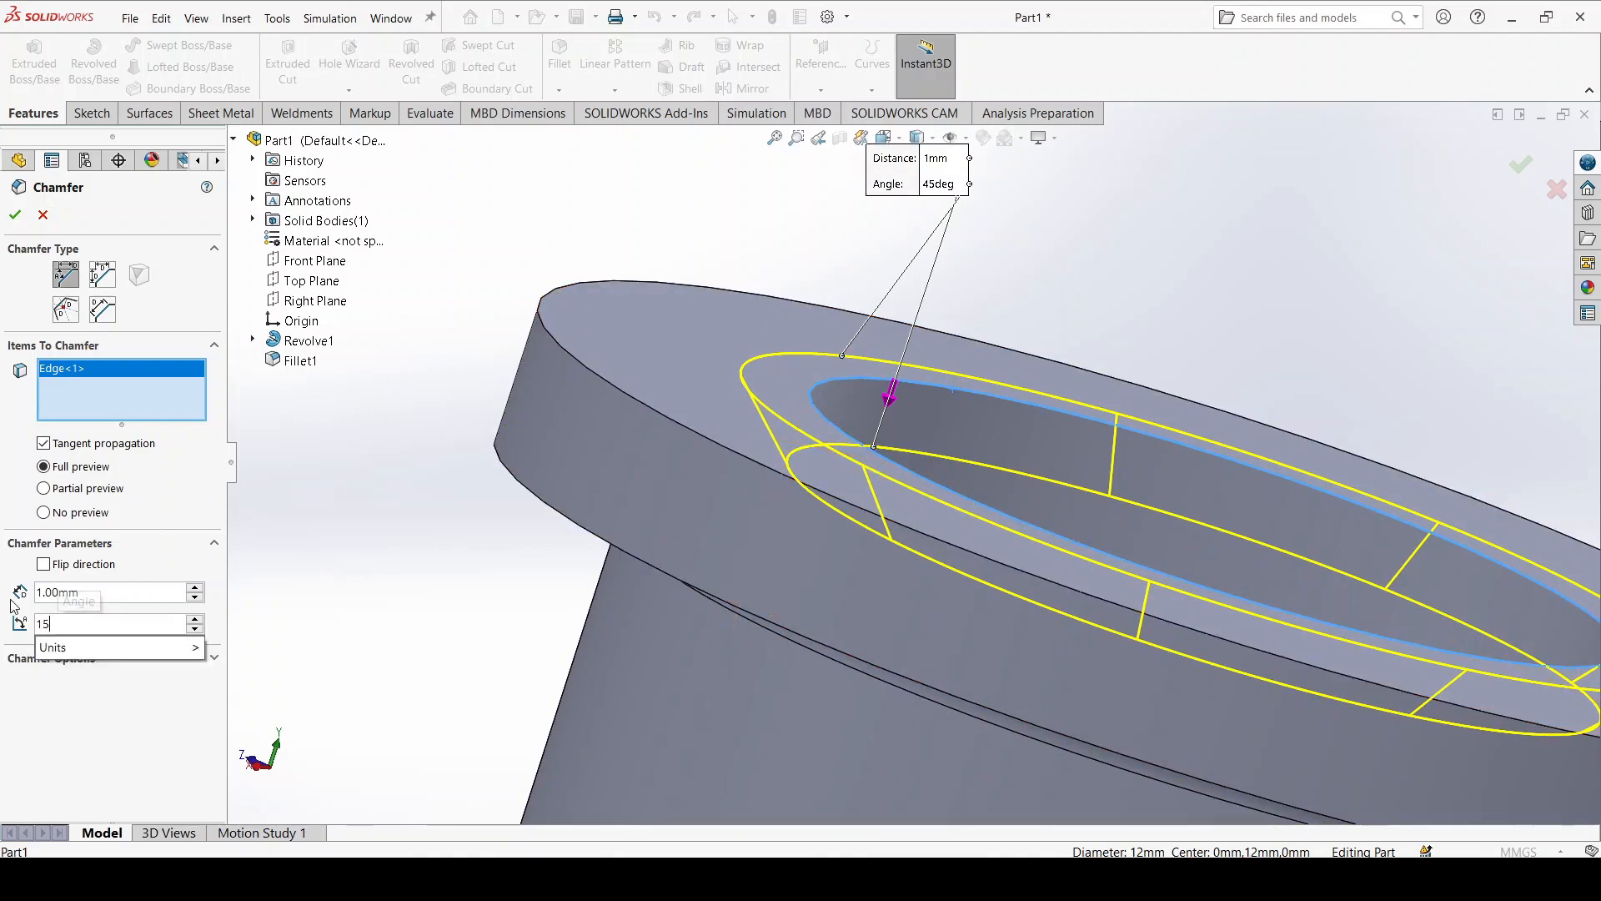
pyautogui.press('Return')
pyautogui.scroll(2, 1084, 493)
pyautogui.moveTo(1084, 493); pyautogui.dragTo(1120, 557, button='middle')
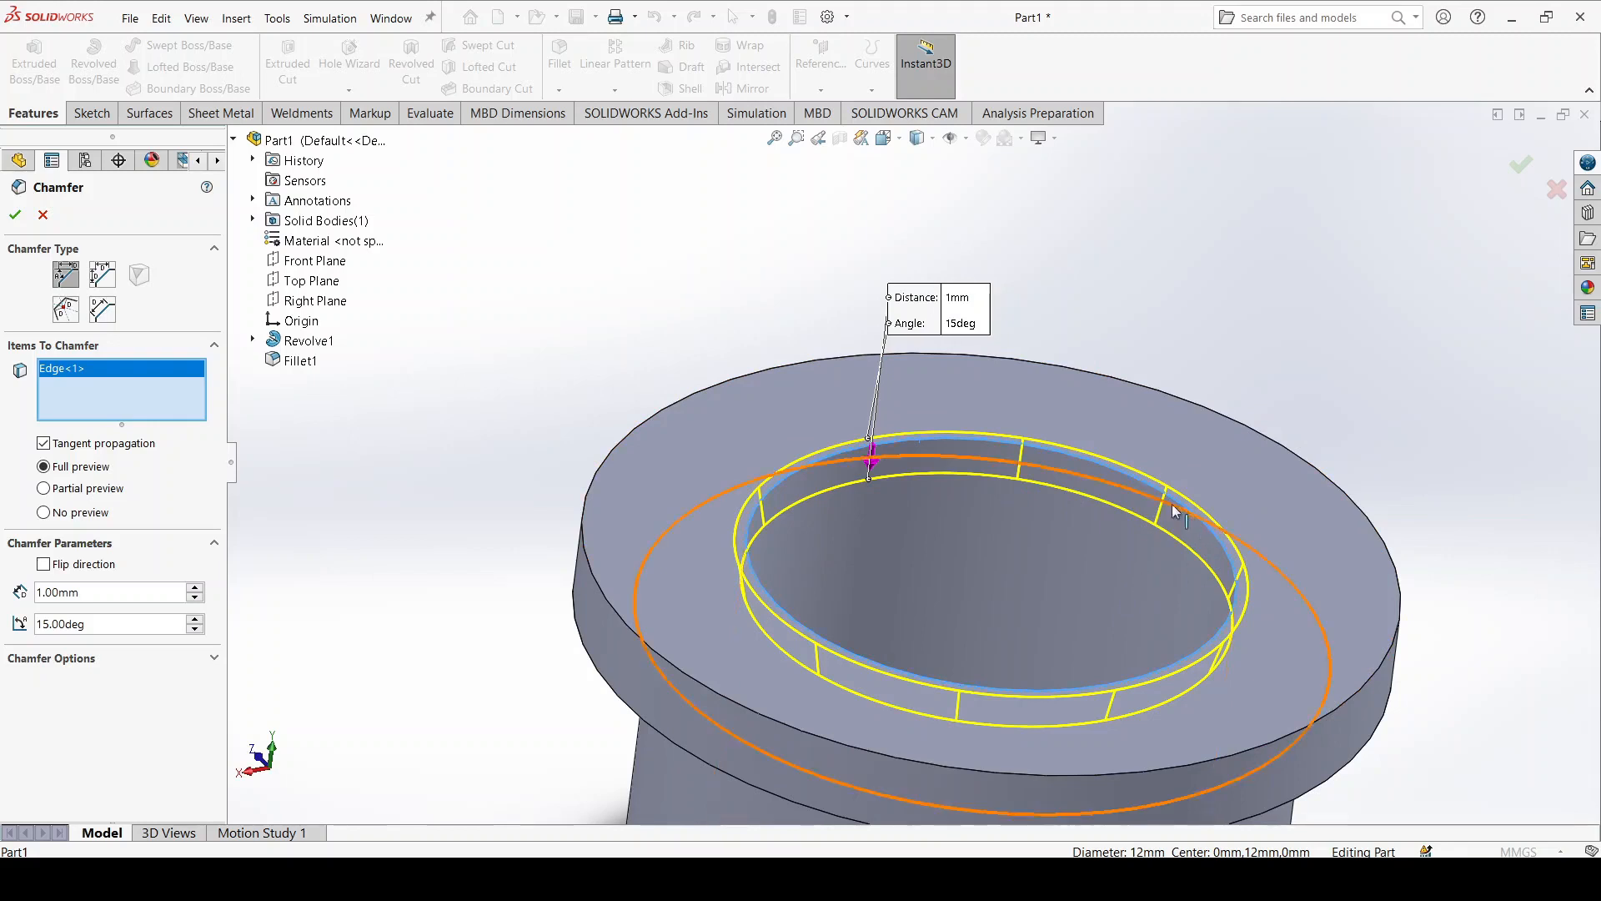
# Add the outer cylinder's edge at the end opposite the flange to the chamfer and apply the feature
pyautogui.scroll(4, 1319, 552)
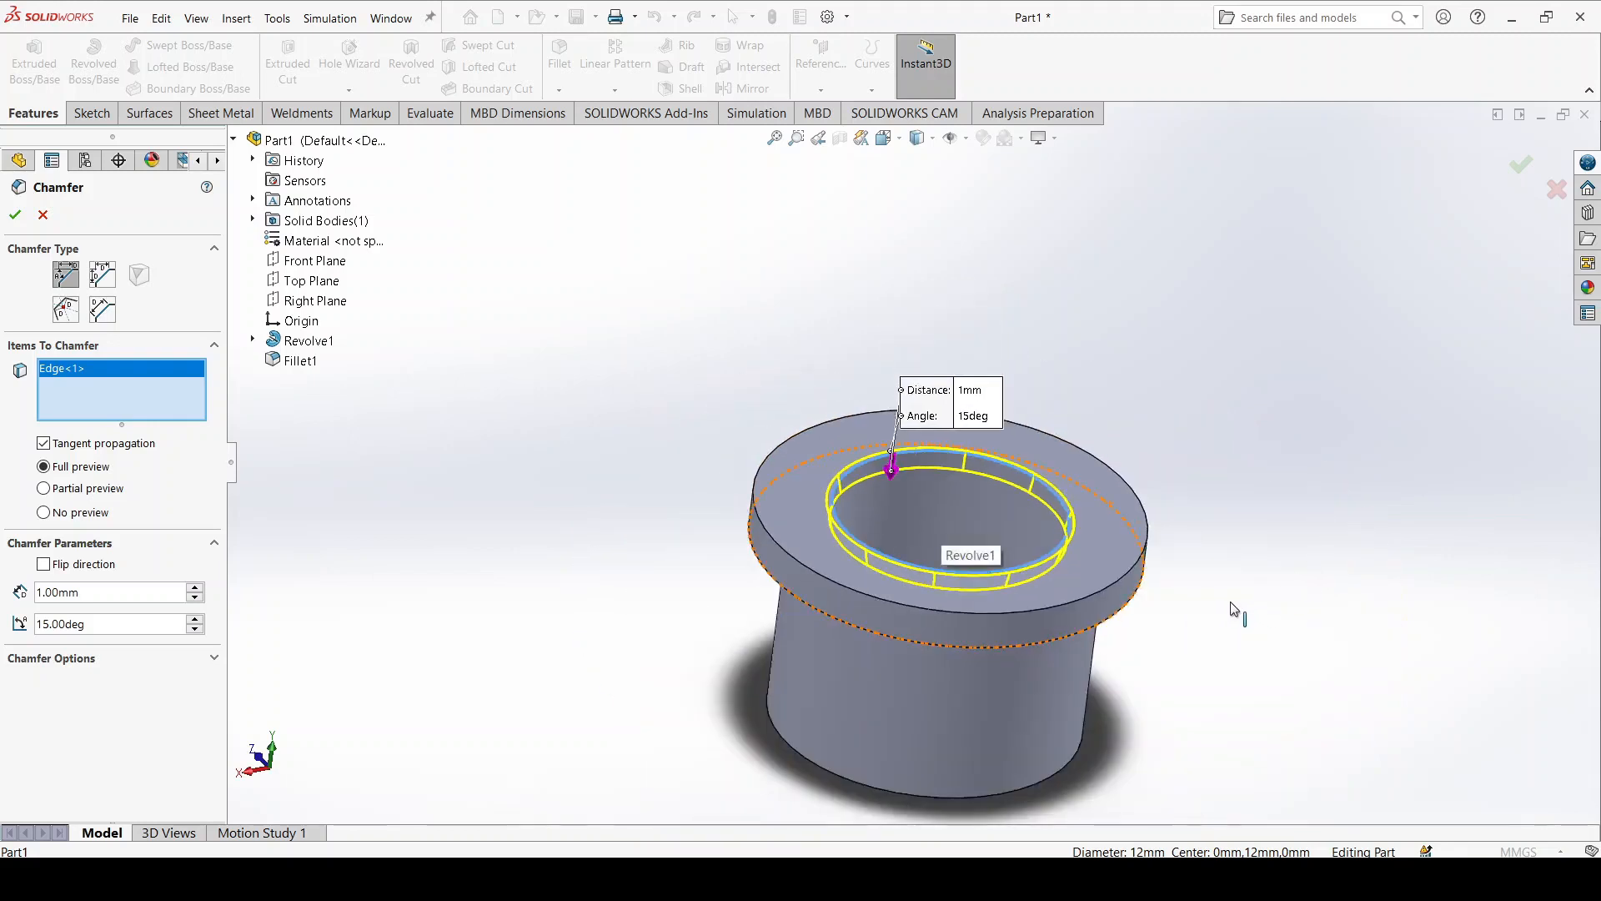
pyautogui.scroll(3, 1125, 634)
pyautogui.scroll(-3, 1051, 634)
pyautogui.scroll(-3, 882, 547)
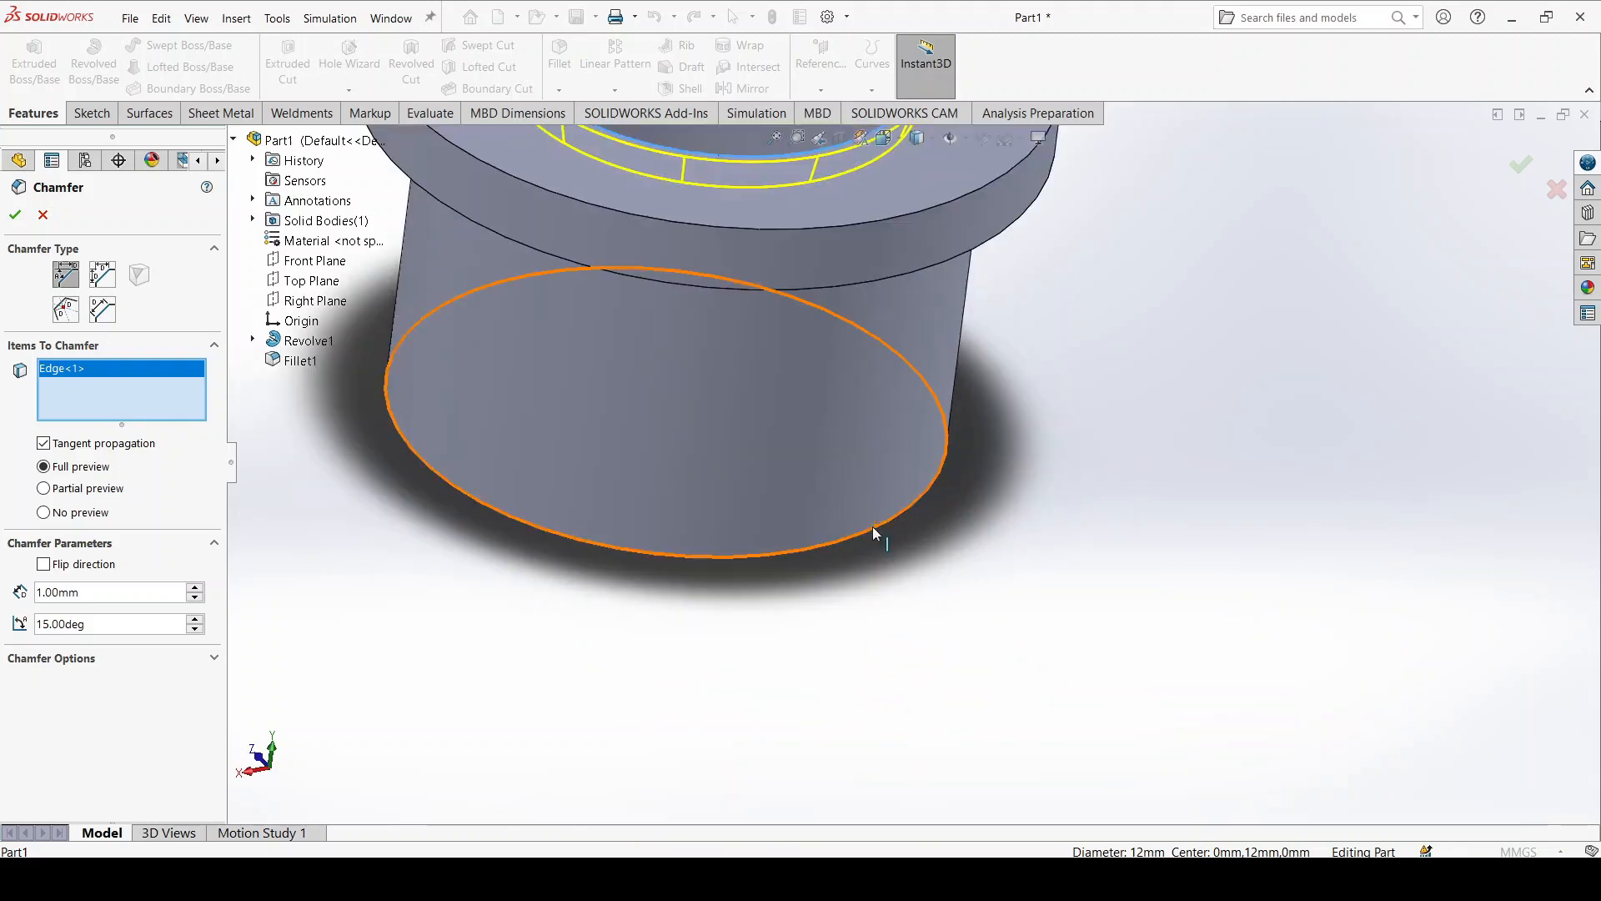
pyautogui.scroll(4, 992, 522)
pyautogui.scroll(-4, 752, 364)
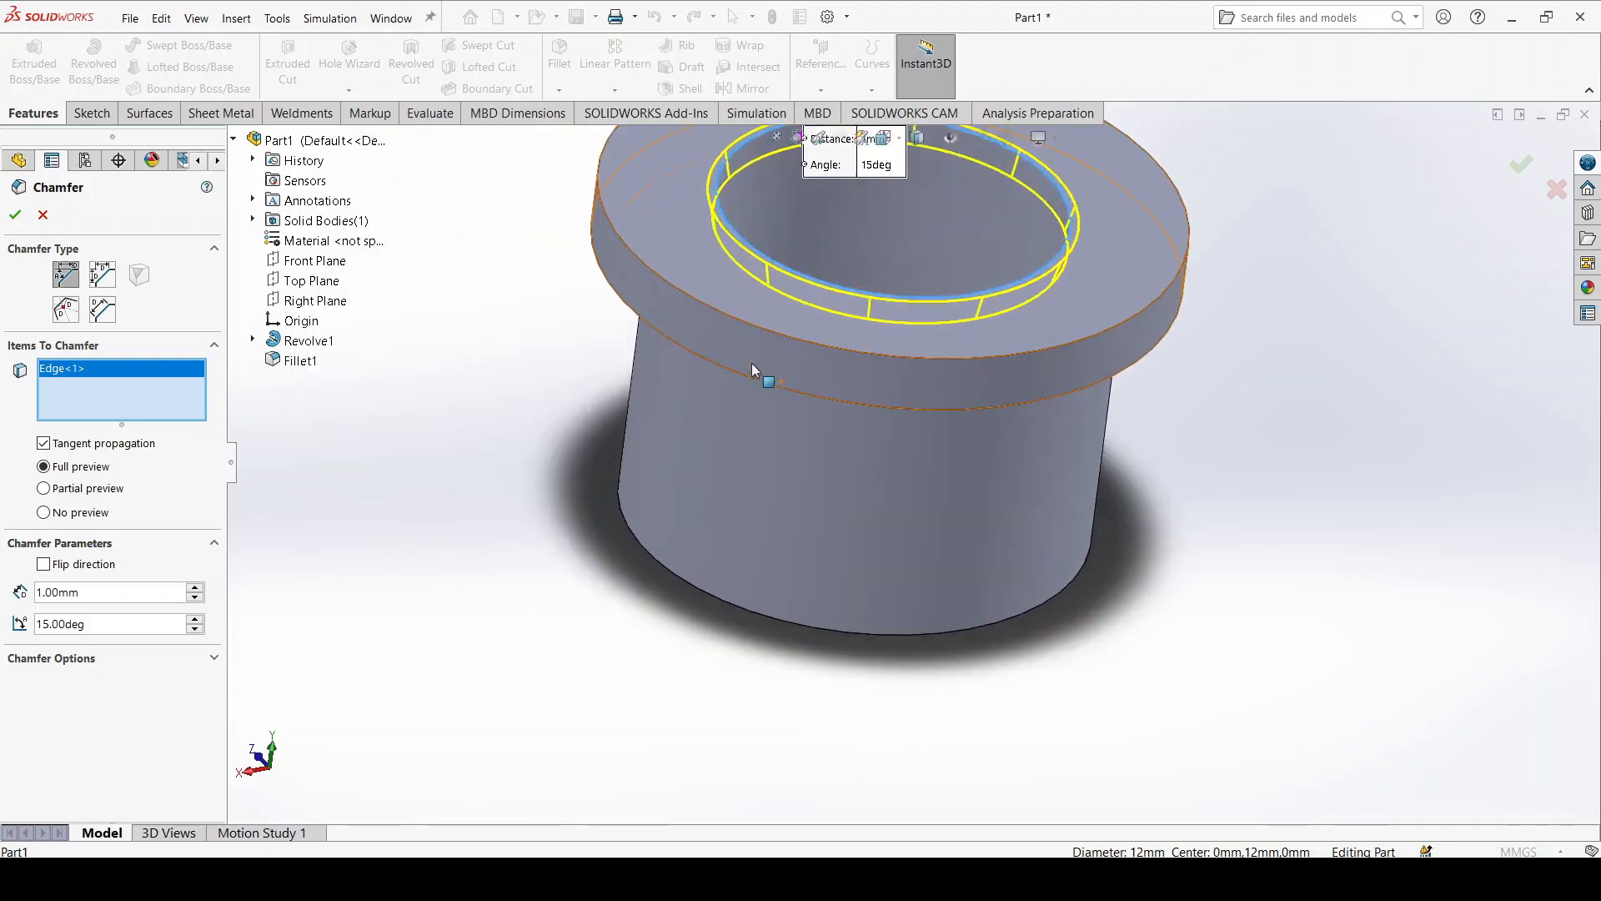
pyautogui.scroll(2, 749, 371)
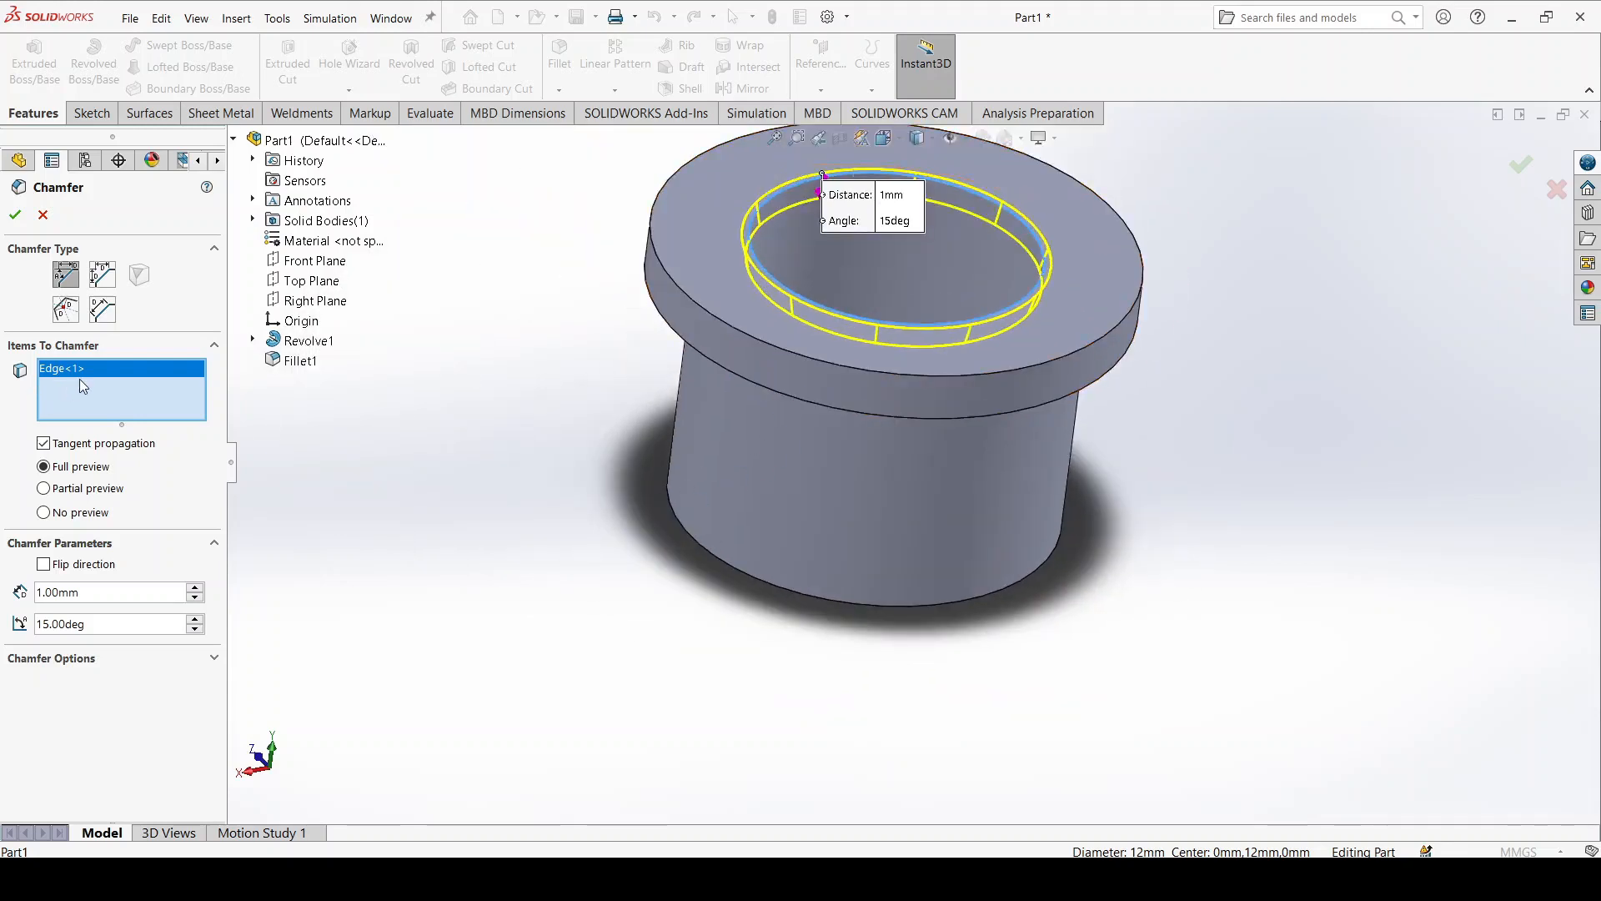
pyautogui.click(674, 515)
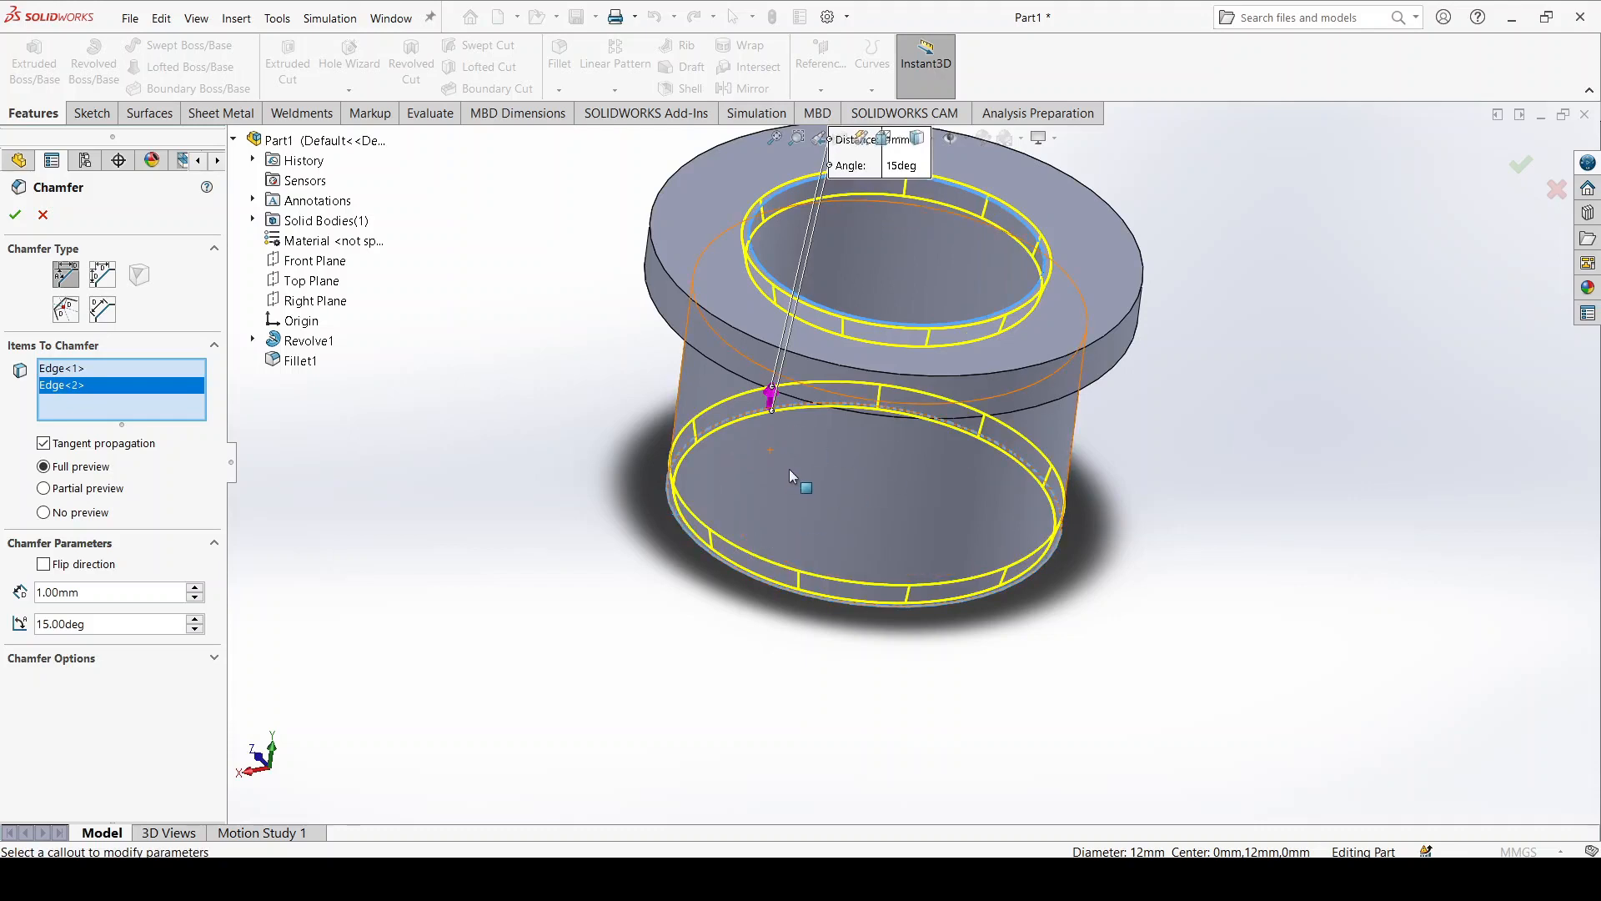
pyautogui.scroll(3, 905, 399)
pyautogui.scroll(-3, 983, 388)
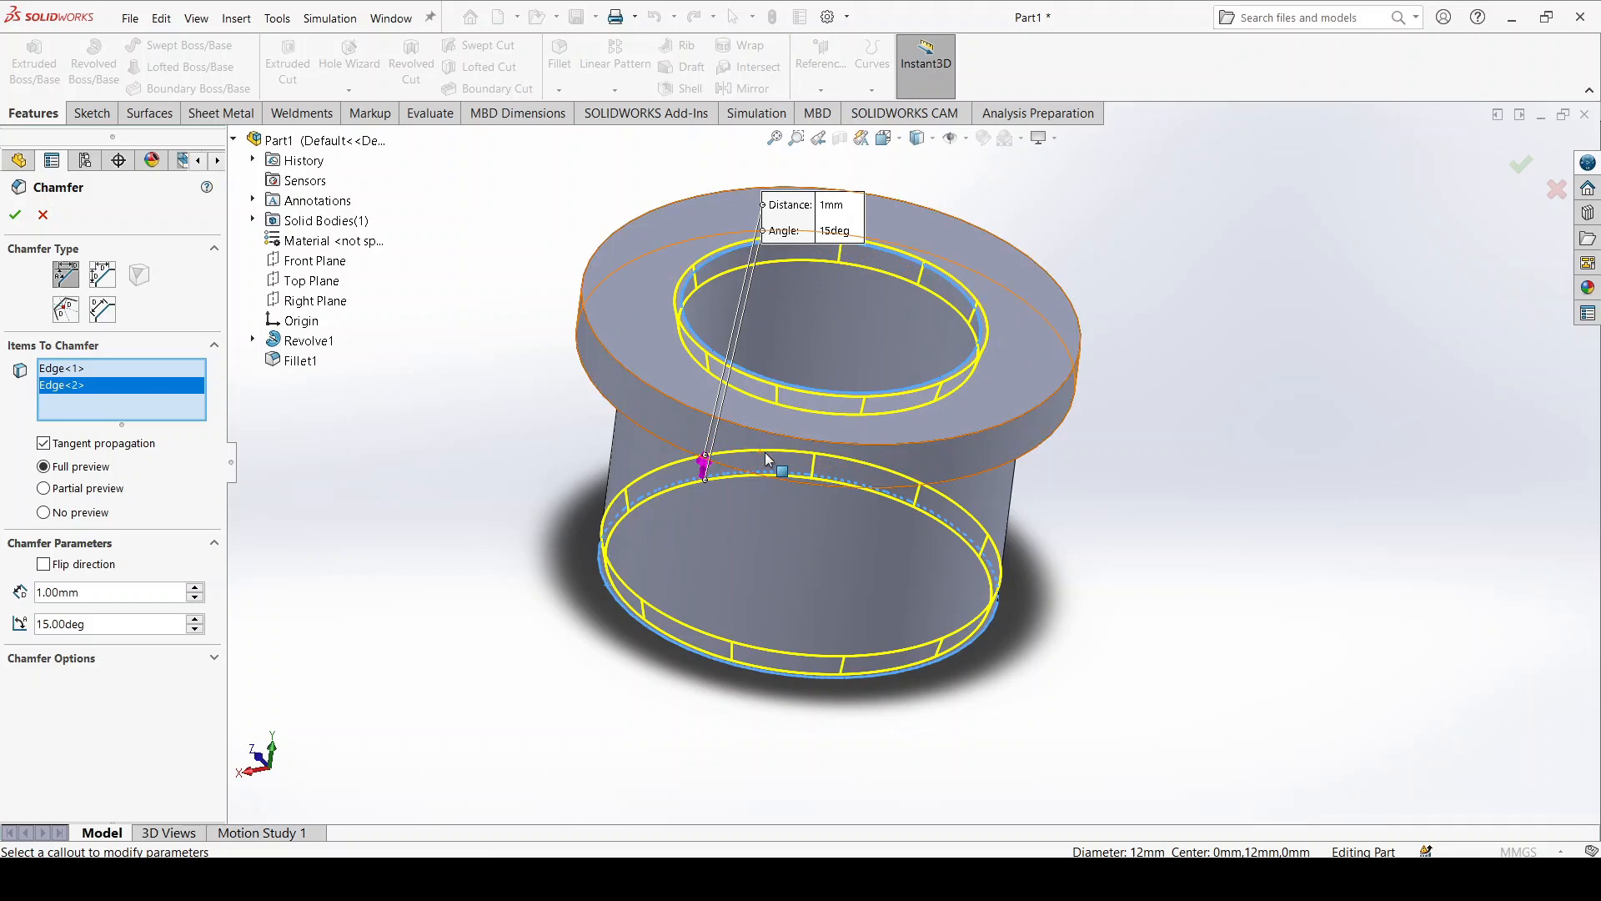
pyautogui.click(15, 215)
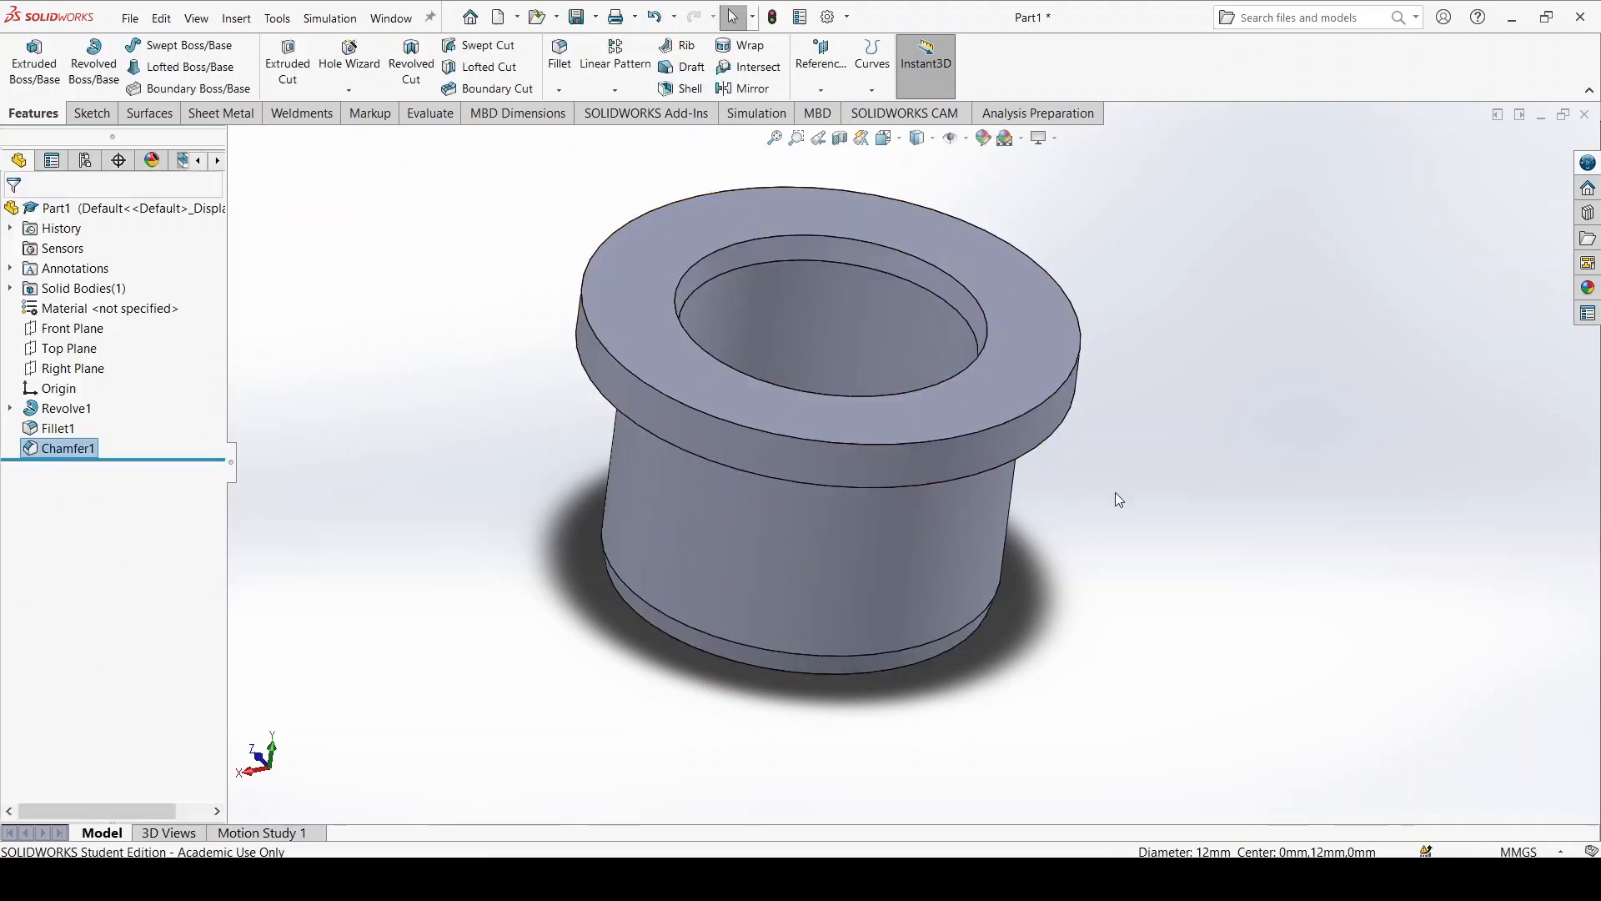
# Assign the material 2.0090 (Cu-DHP) from the DIN Copper Alloys category to the part
pyautogui.moveTo(1118, 499); pyautogui.dragTo(893, 513, button='middle')
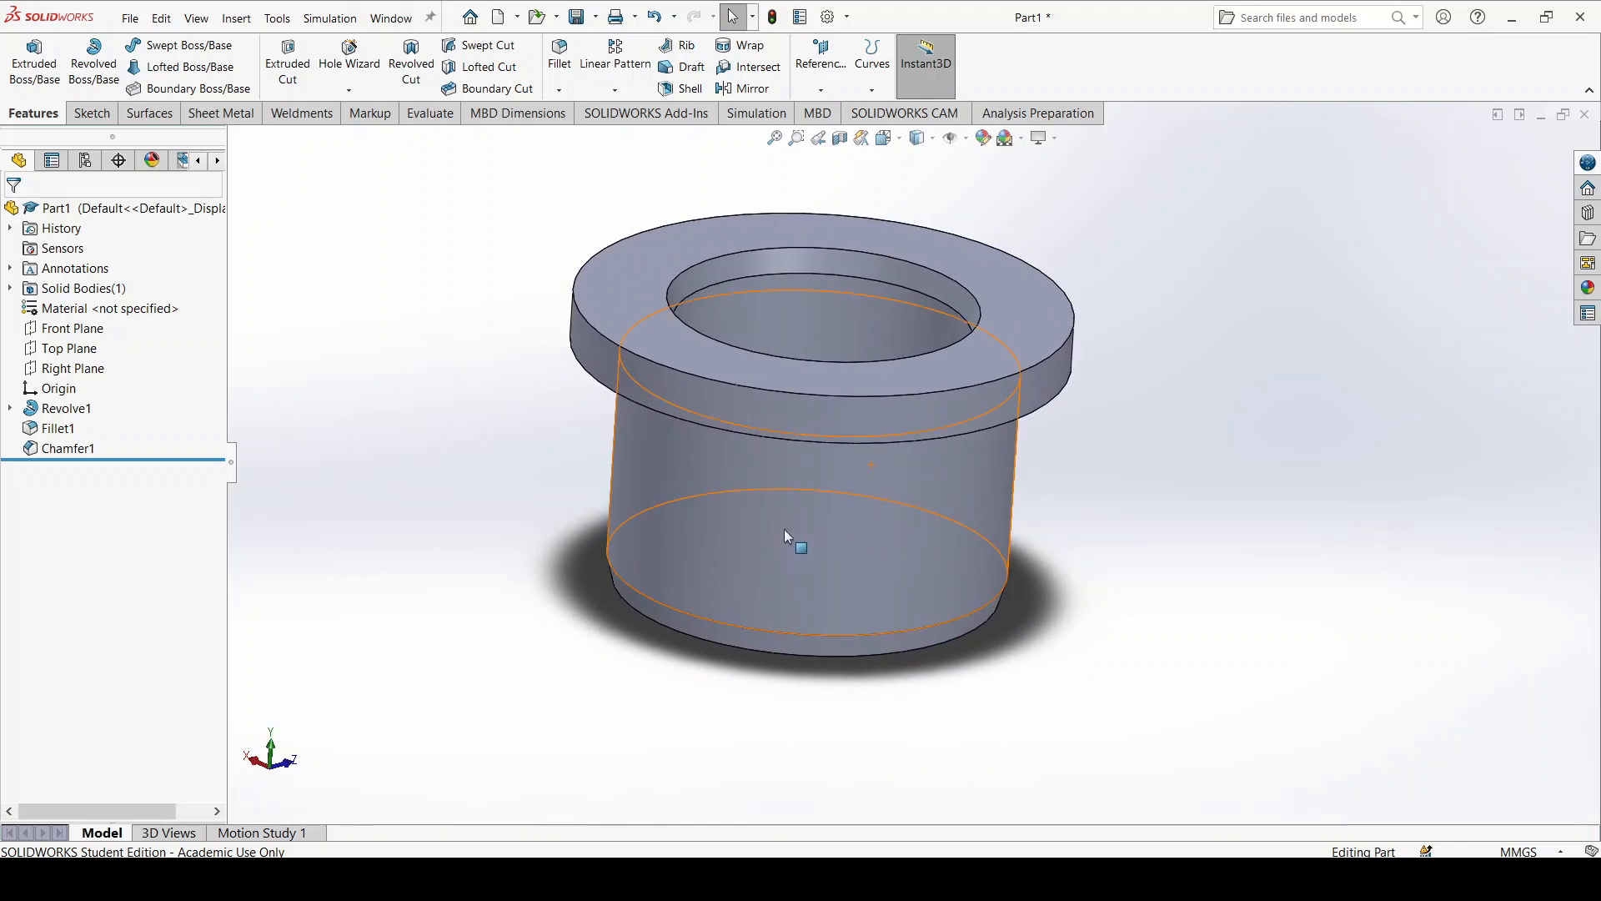
pyautogui.rightClick(139, 315)
pyautogui.click(194, 323)
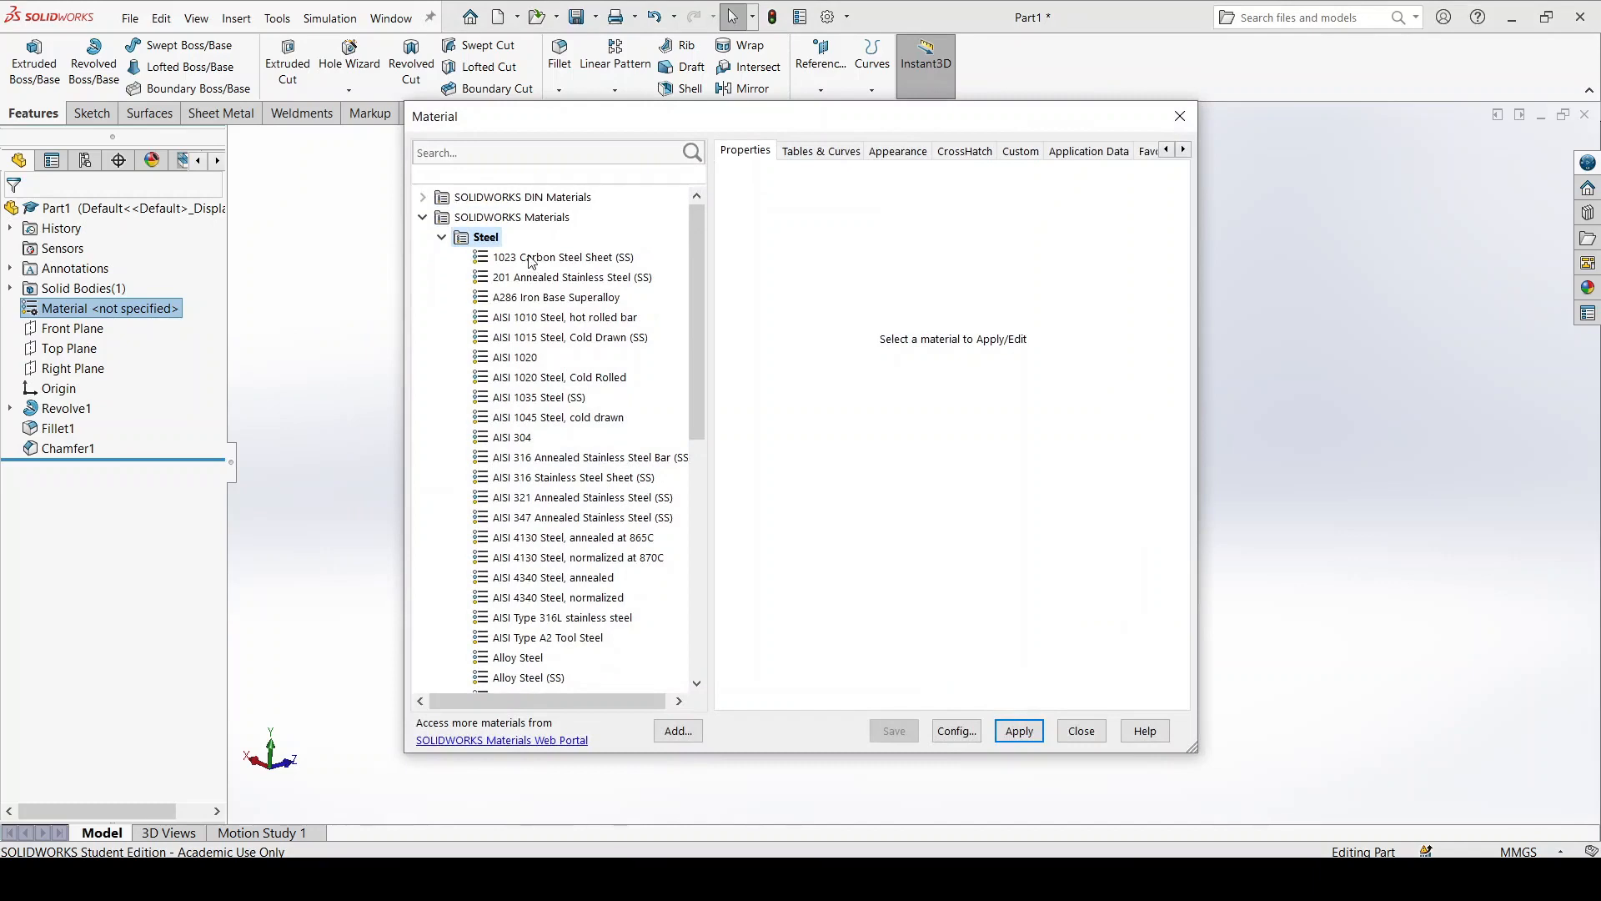
pyautogui.click(423, 217)
pyautogui.click(423, 197)
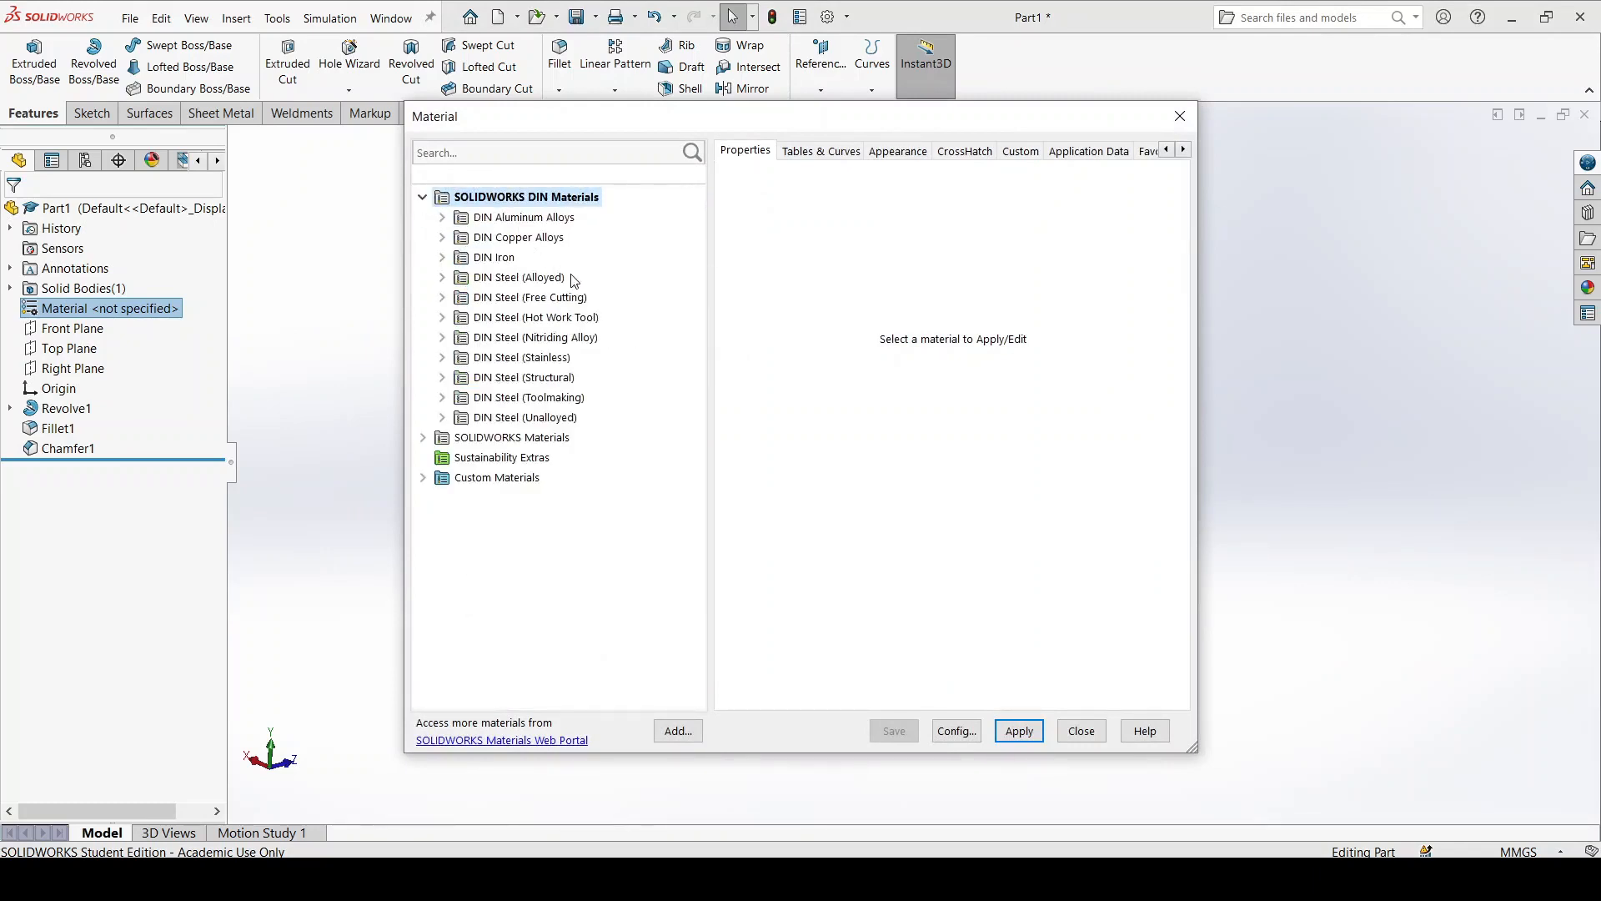
pyautogui.click(442, 238)
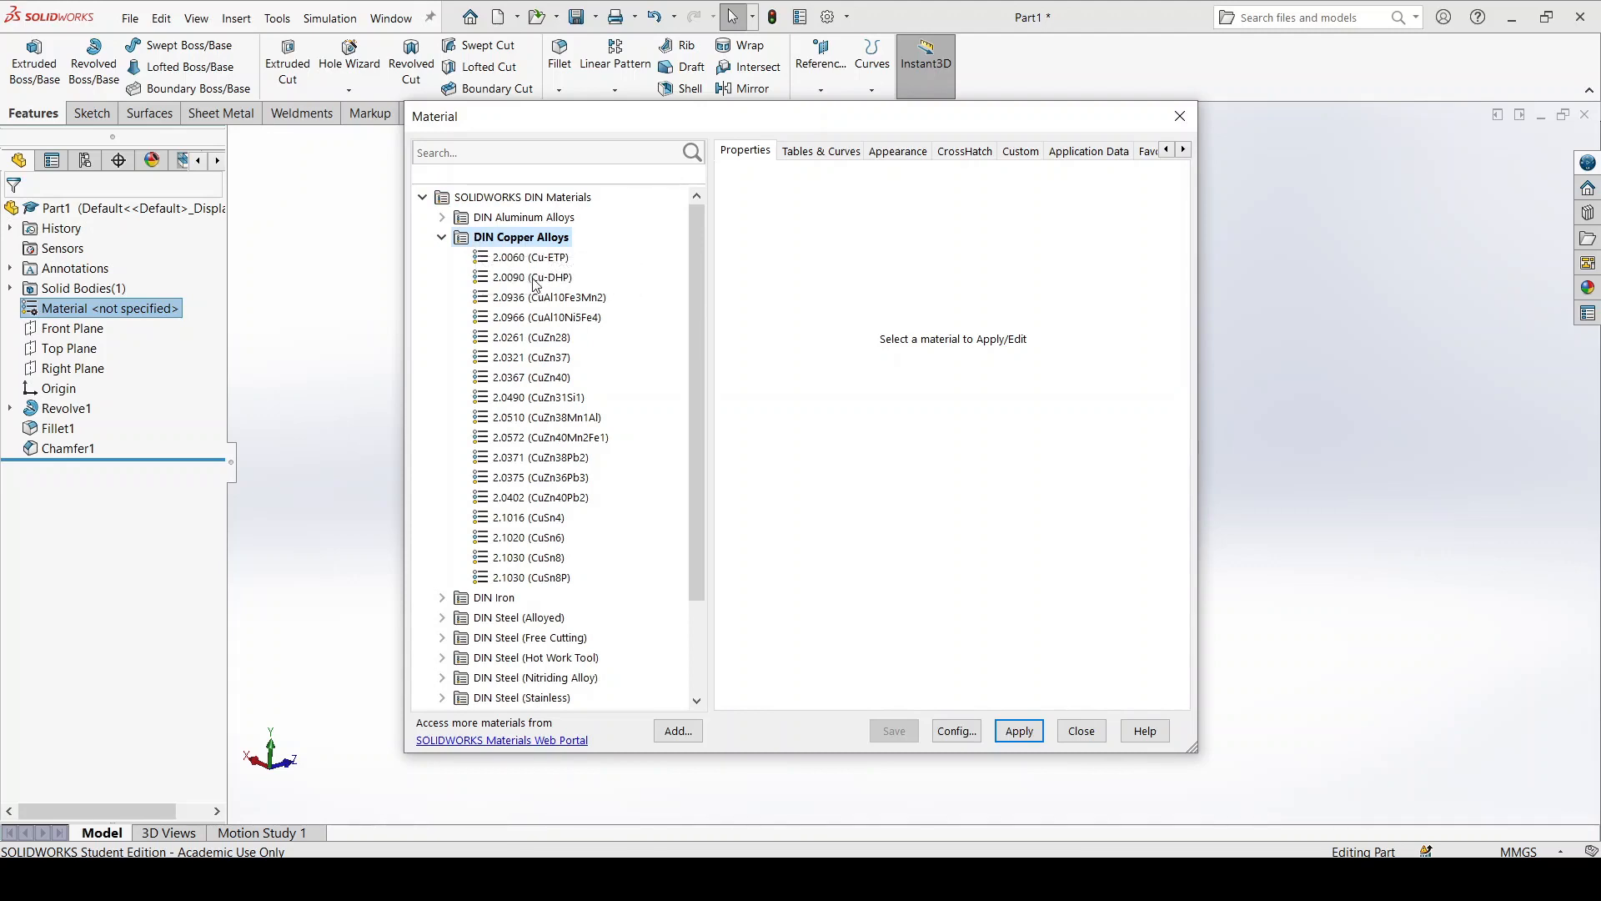
pyautogui.click(536, 278)
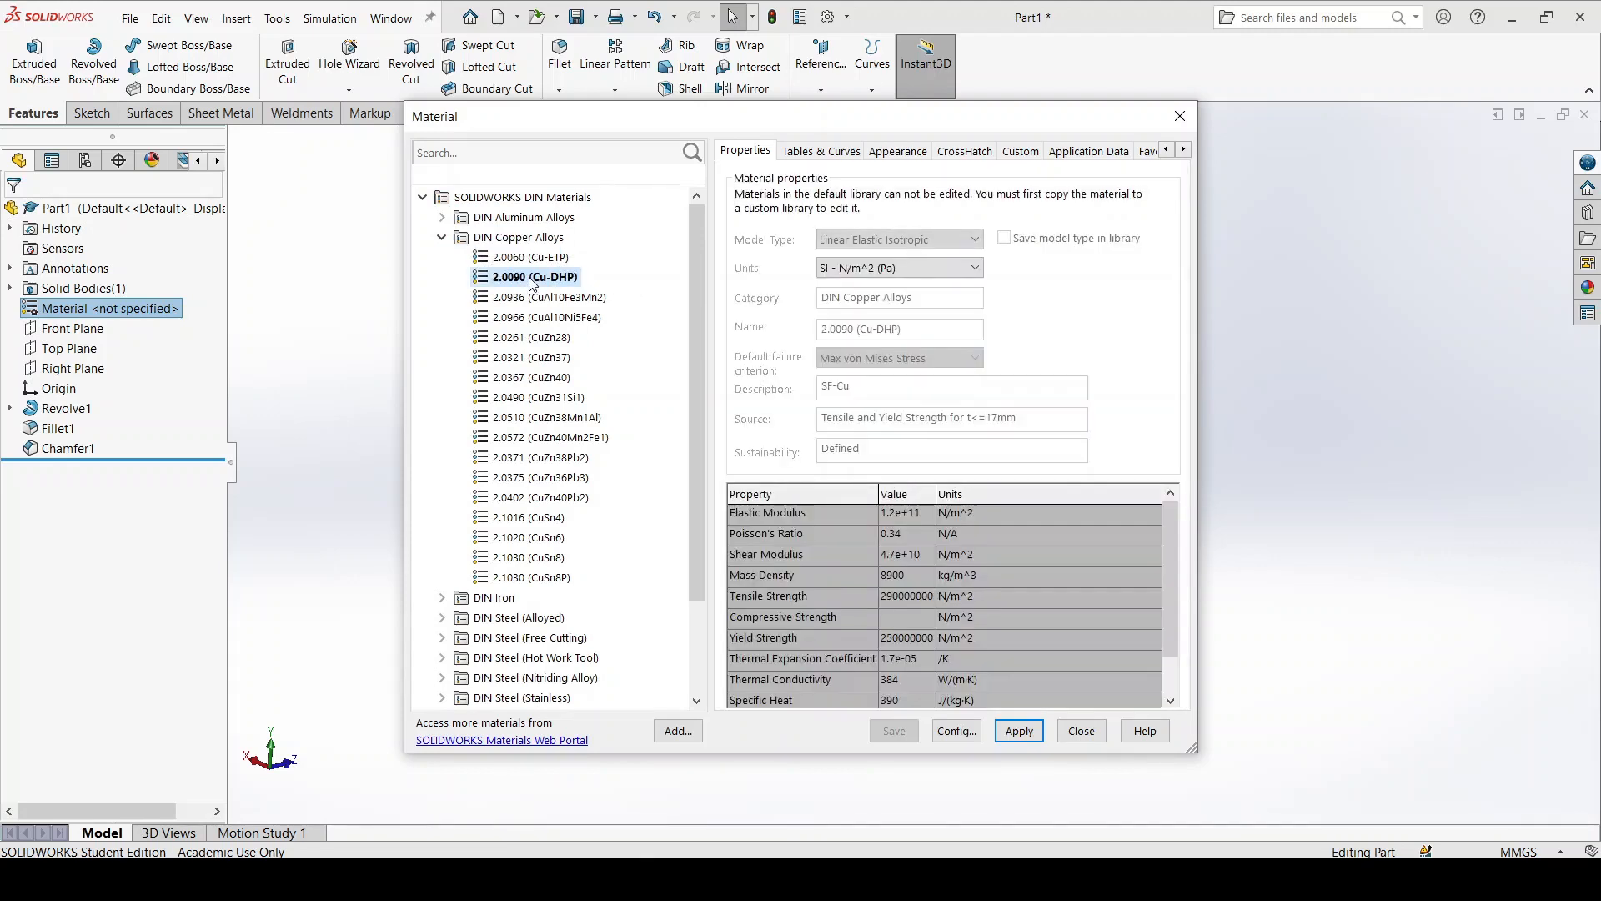
pyautogui.click(1040, 734)
pyautogui.click(1082, 730)
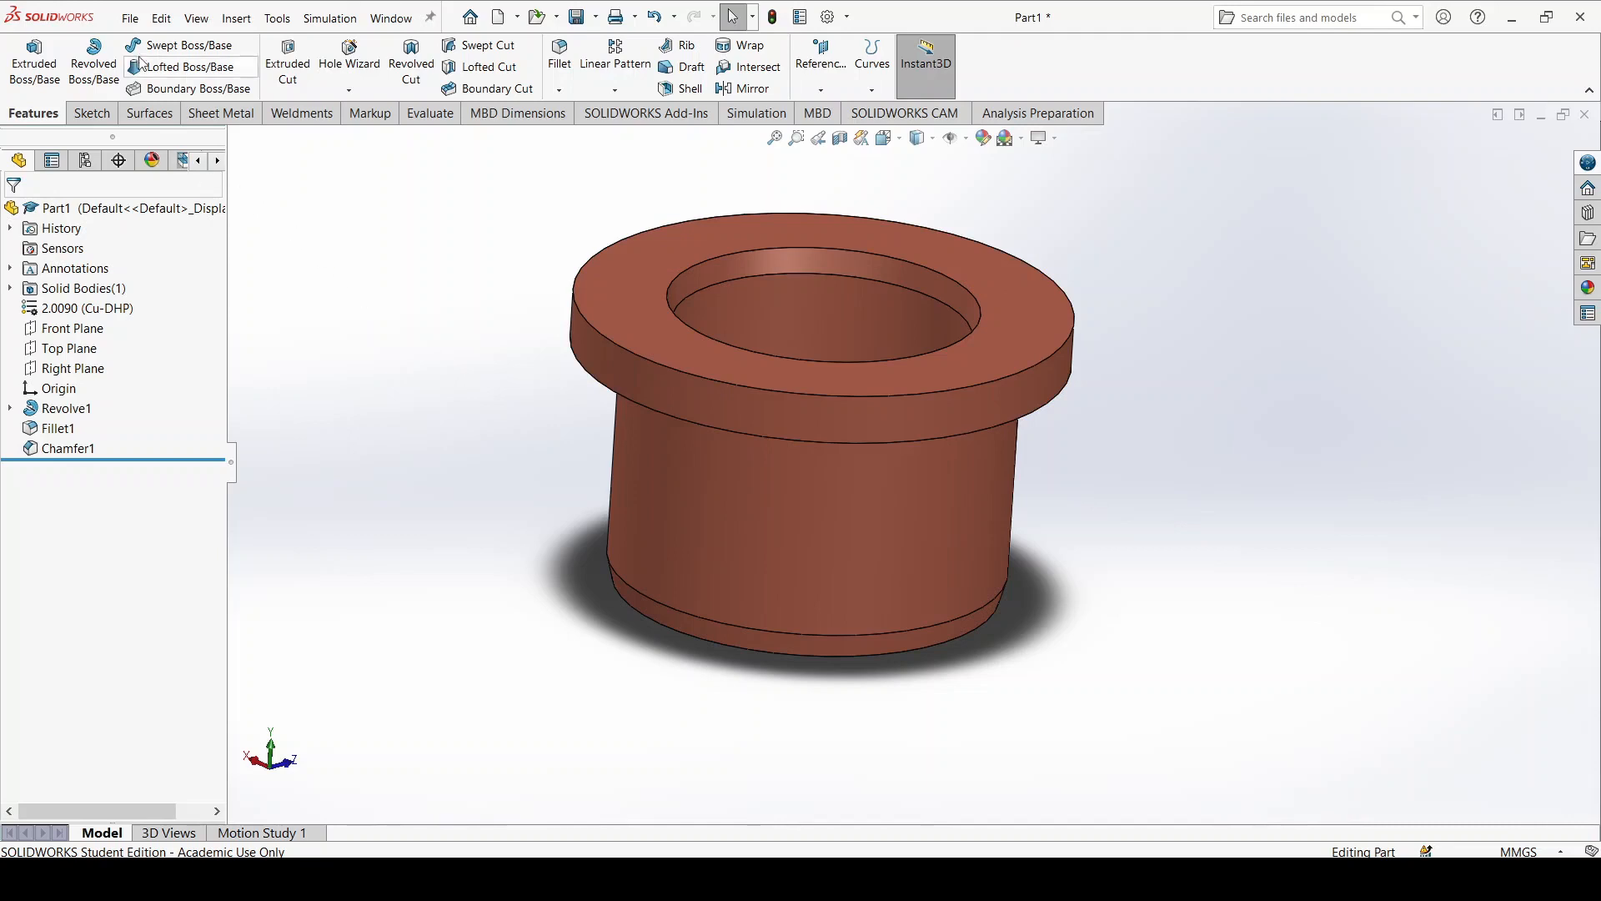
# Add a custom file property Description with the value "Övre lager"
pyautogui.click(130, 18)
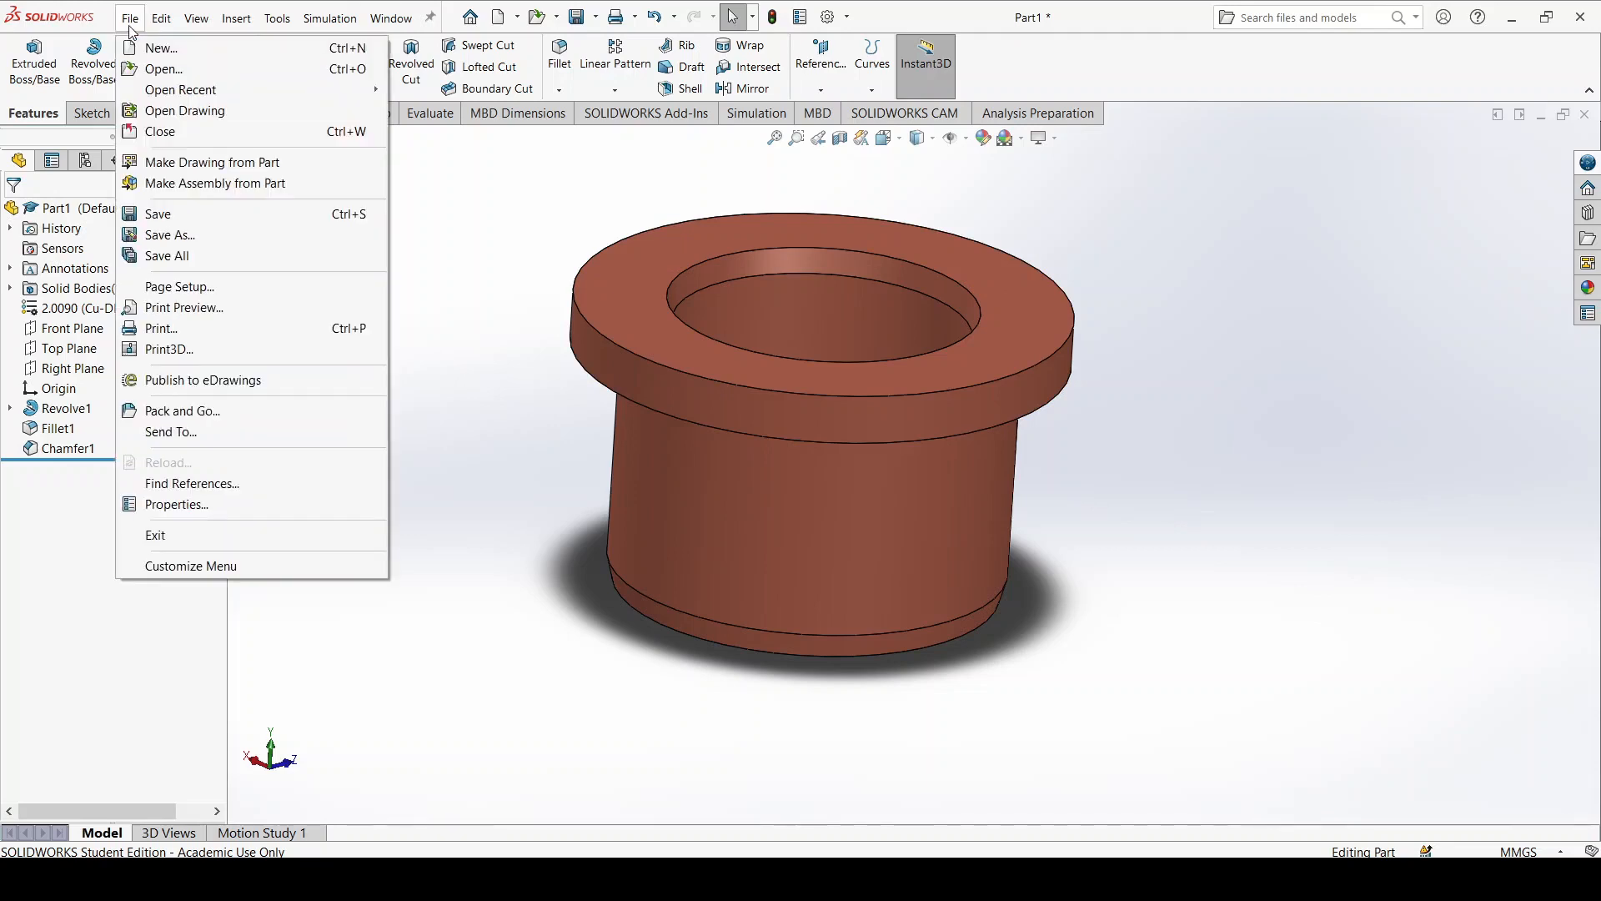
pyautogui.click(178, 504)
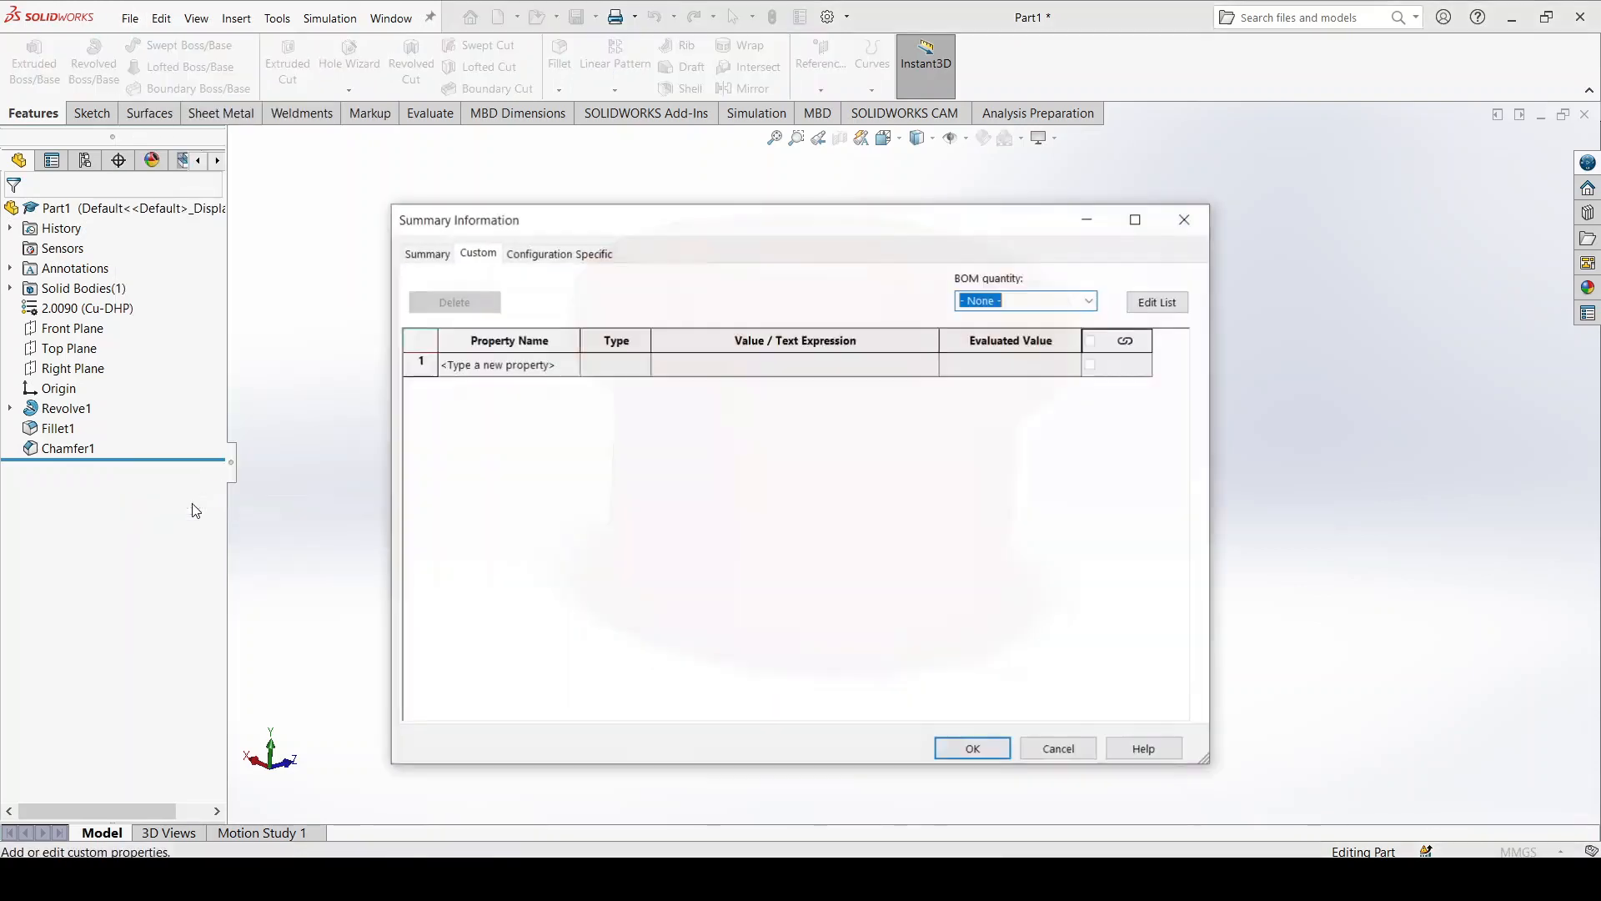
pyautogui.click(576, 367)
pyautogui.click(500, 385)
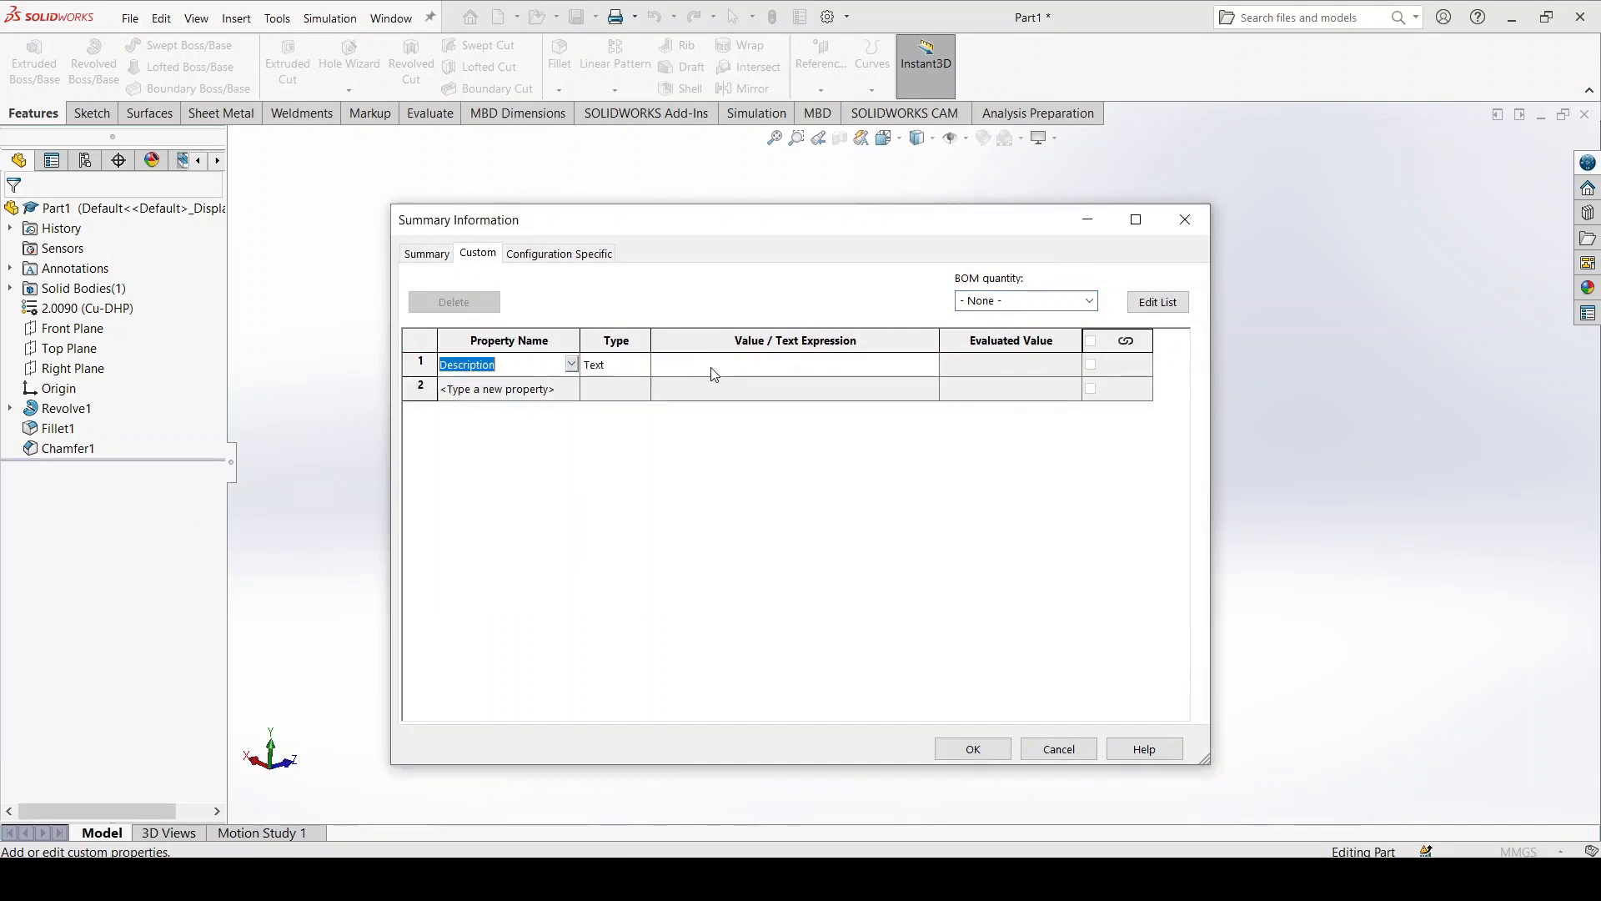
pyautogui.click(725, 364)
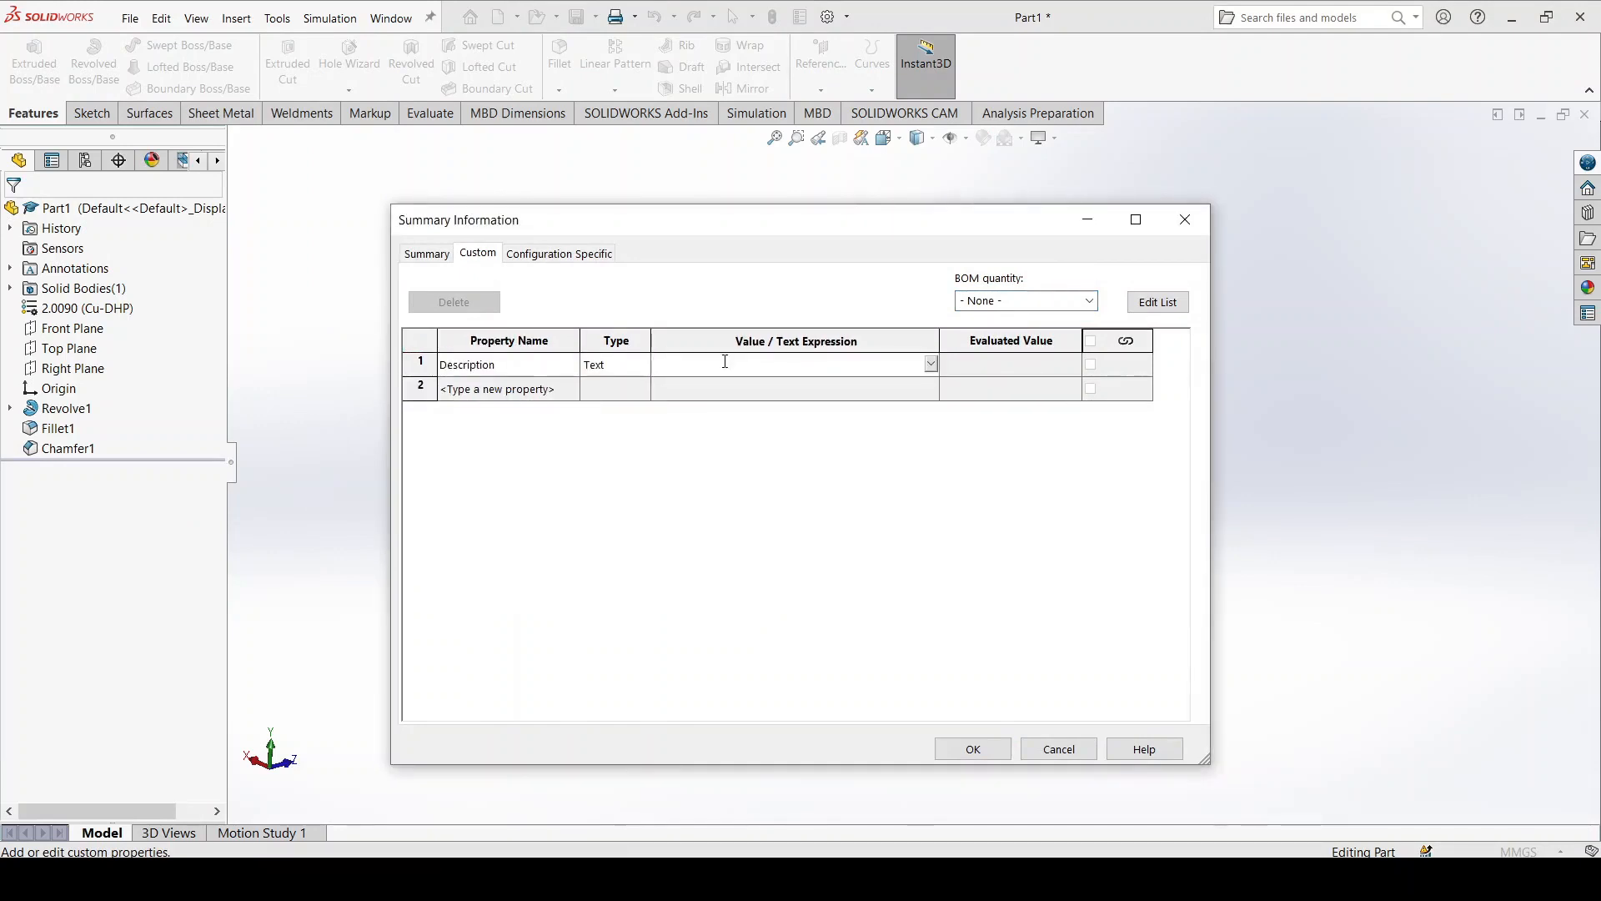
pyautogui.write('Övre lager')
pyautogui.press('Return')
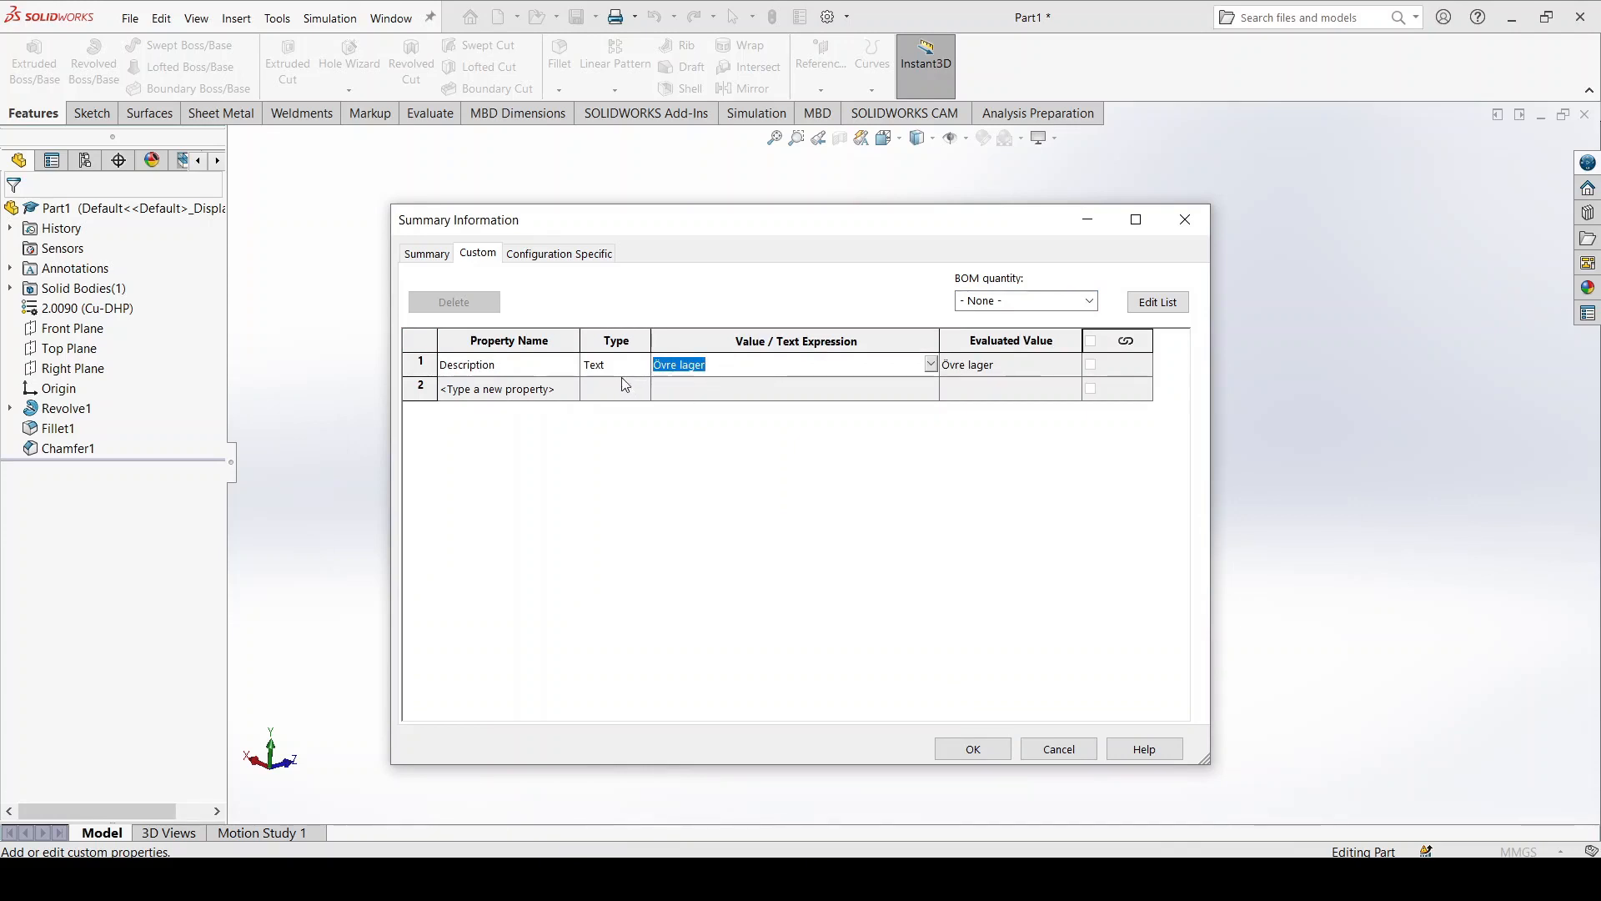
# Add a custom property Finish with the value "None"
pyautogui.click(572, 389)
pyautogui.click(572, 390)
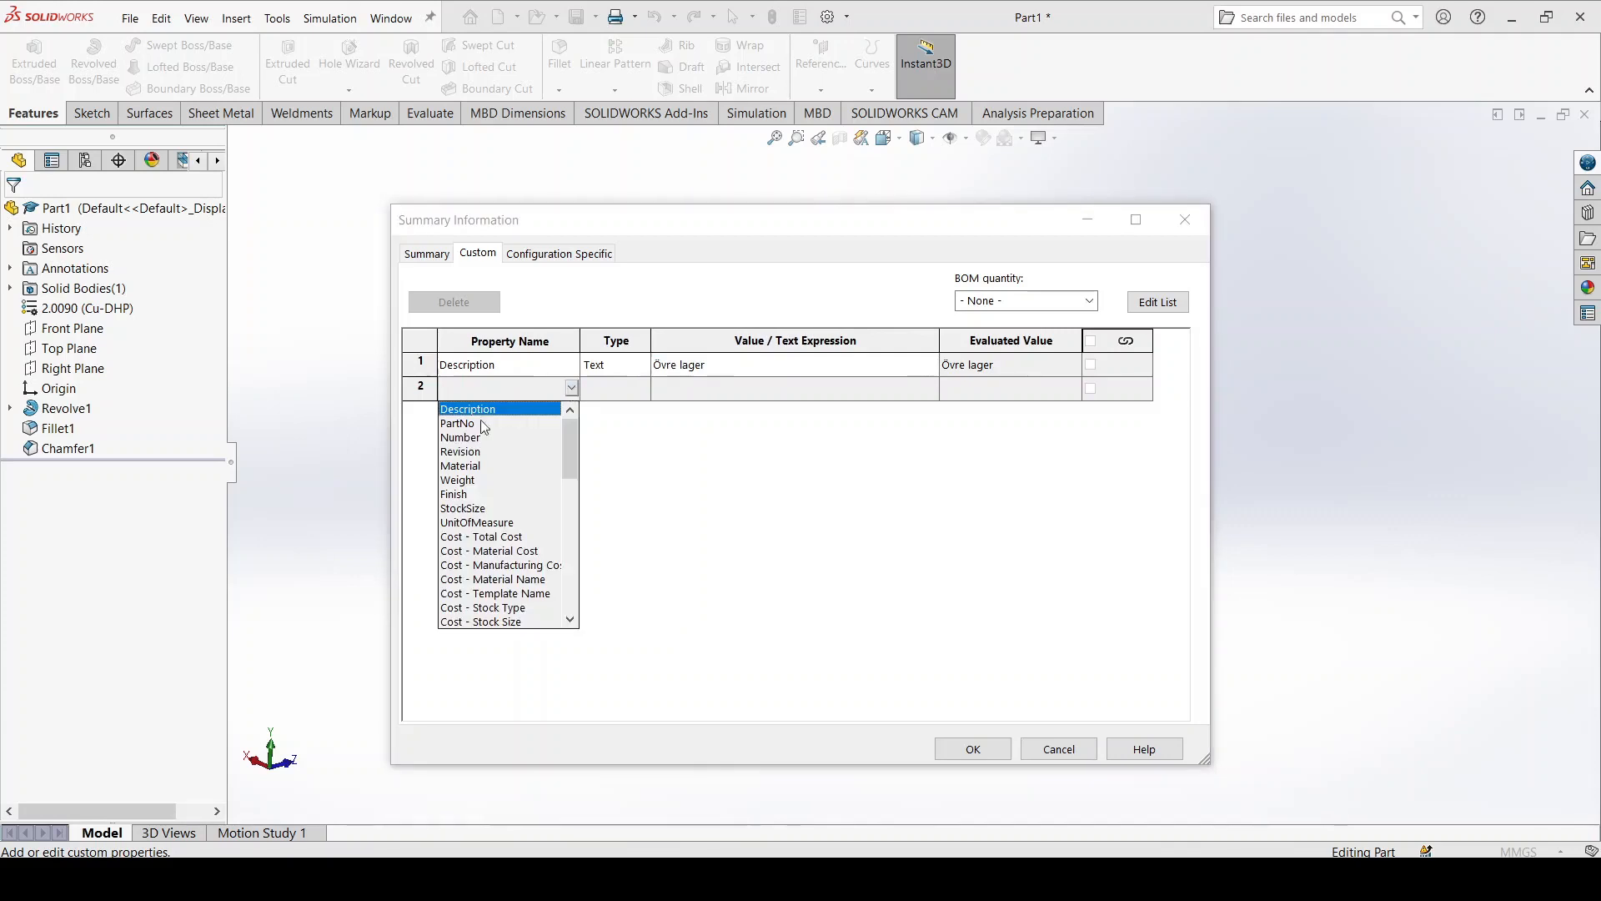
pyautogui.click(471, 502)
pyautogui.click(738, 390)
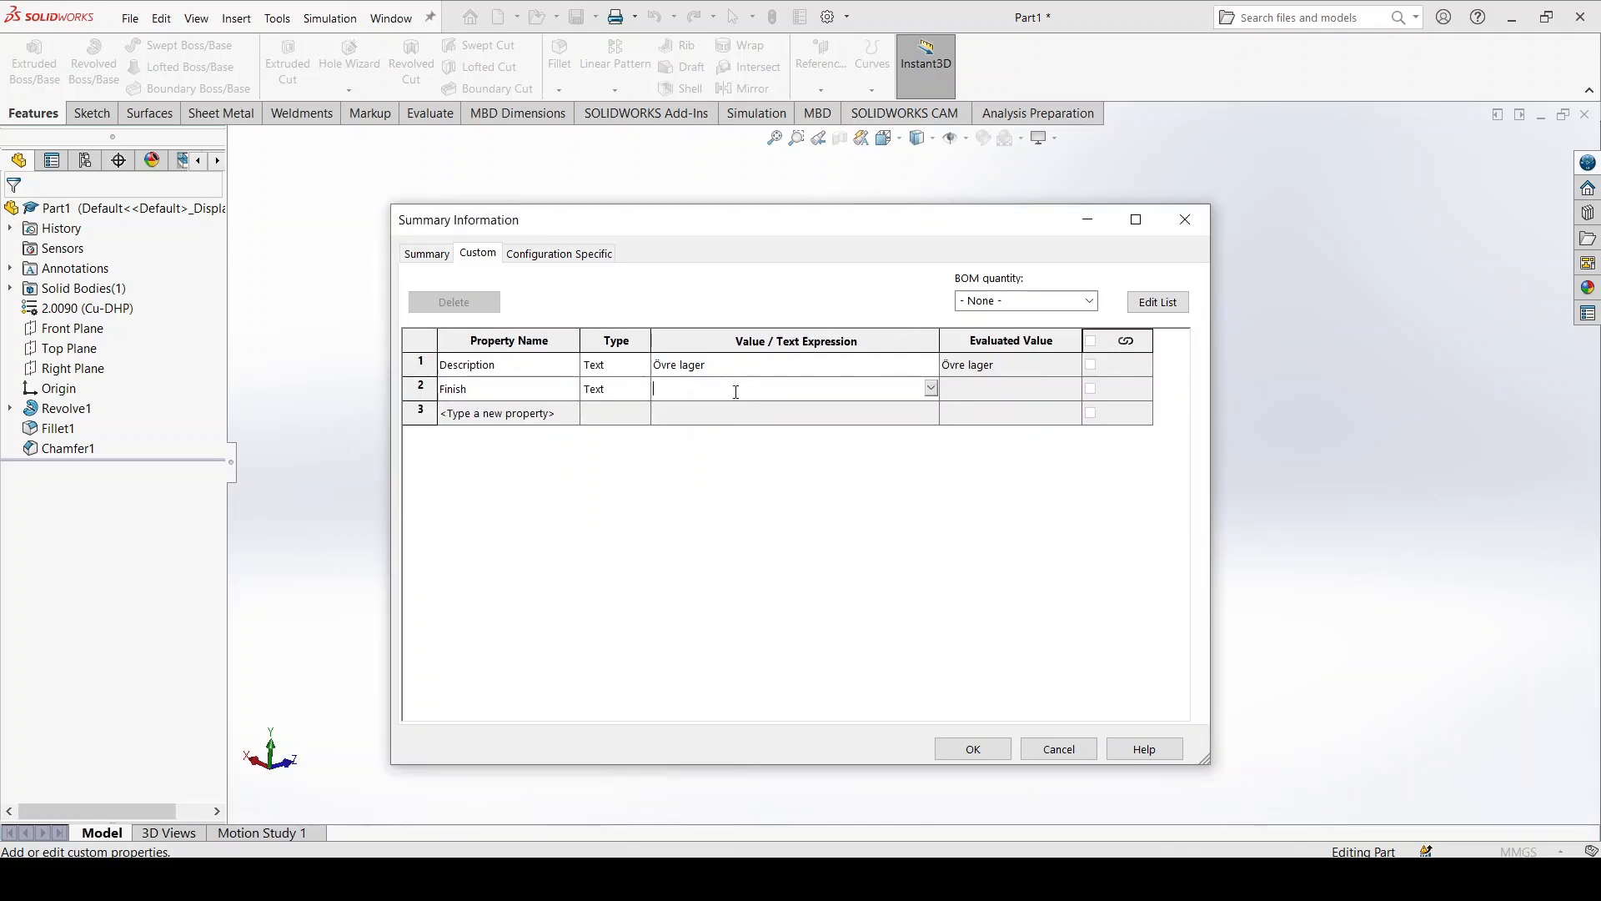
pyautogui.write('Ingen')
pyautogui.press('Return')
pyautogui.write('None')
pyautogui.press('Return')
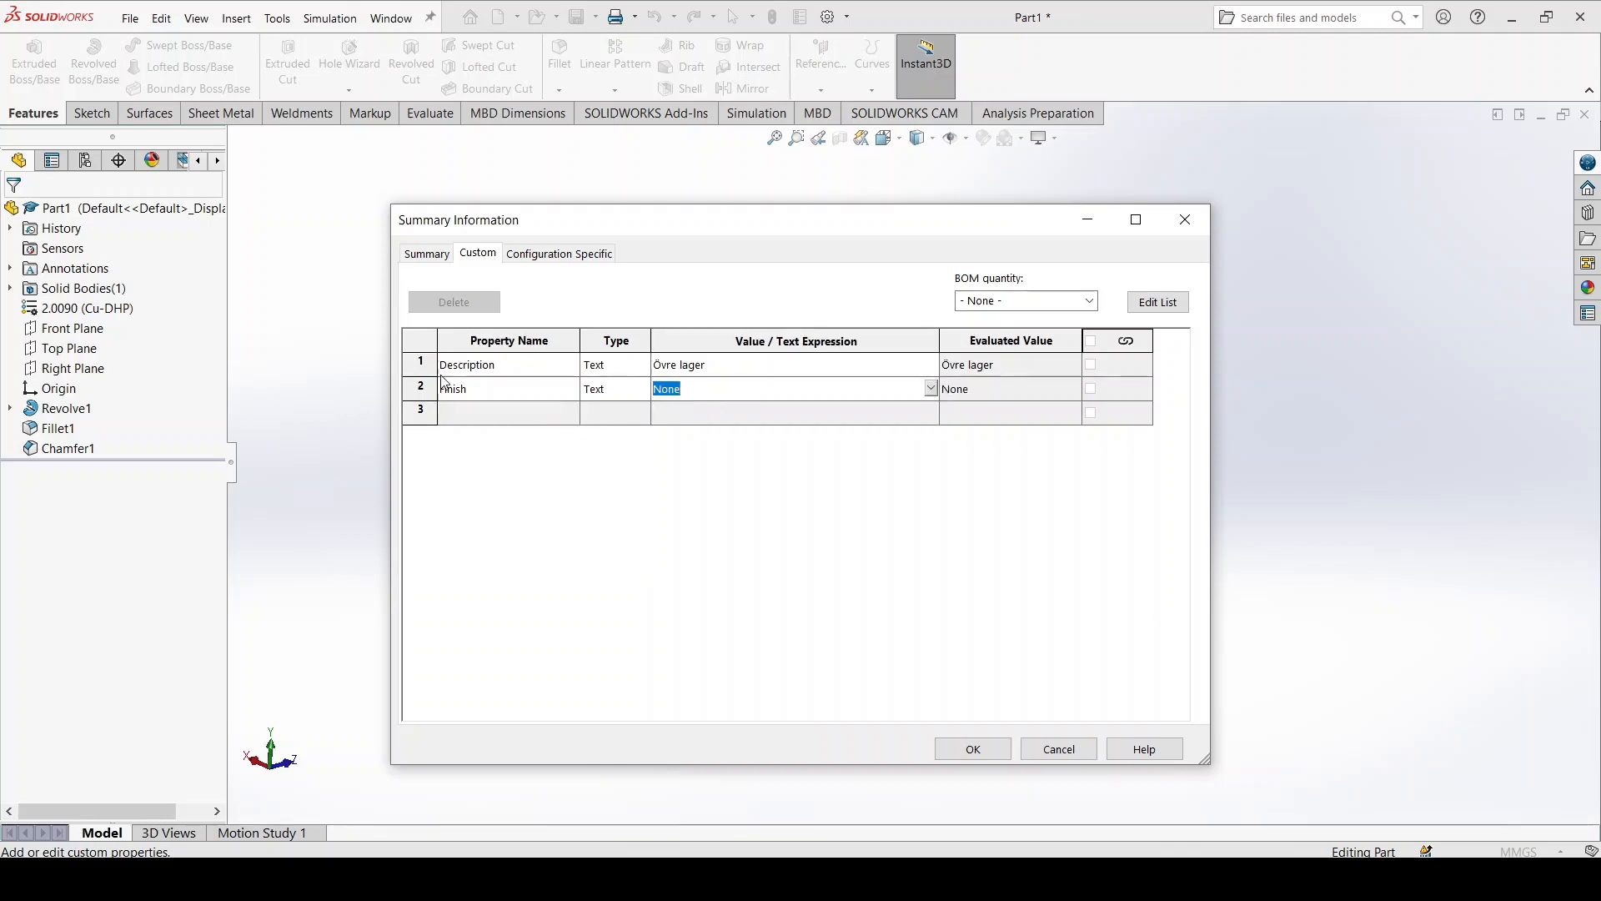
# Add a custom property Material whose value is linked to the part's assigned material
pyautogui.click(572, 412)
pyautogui.click(574, 413)
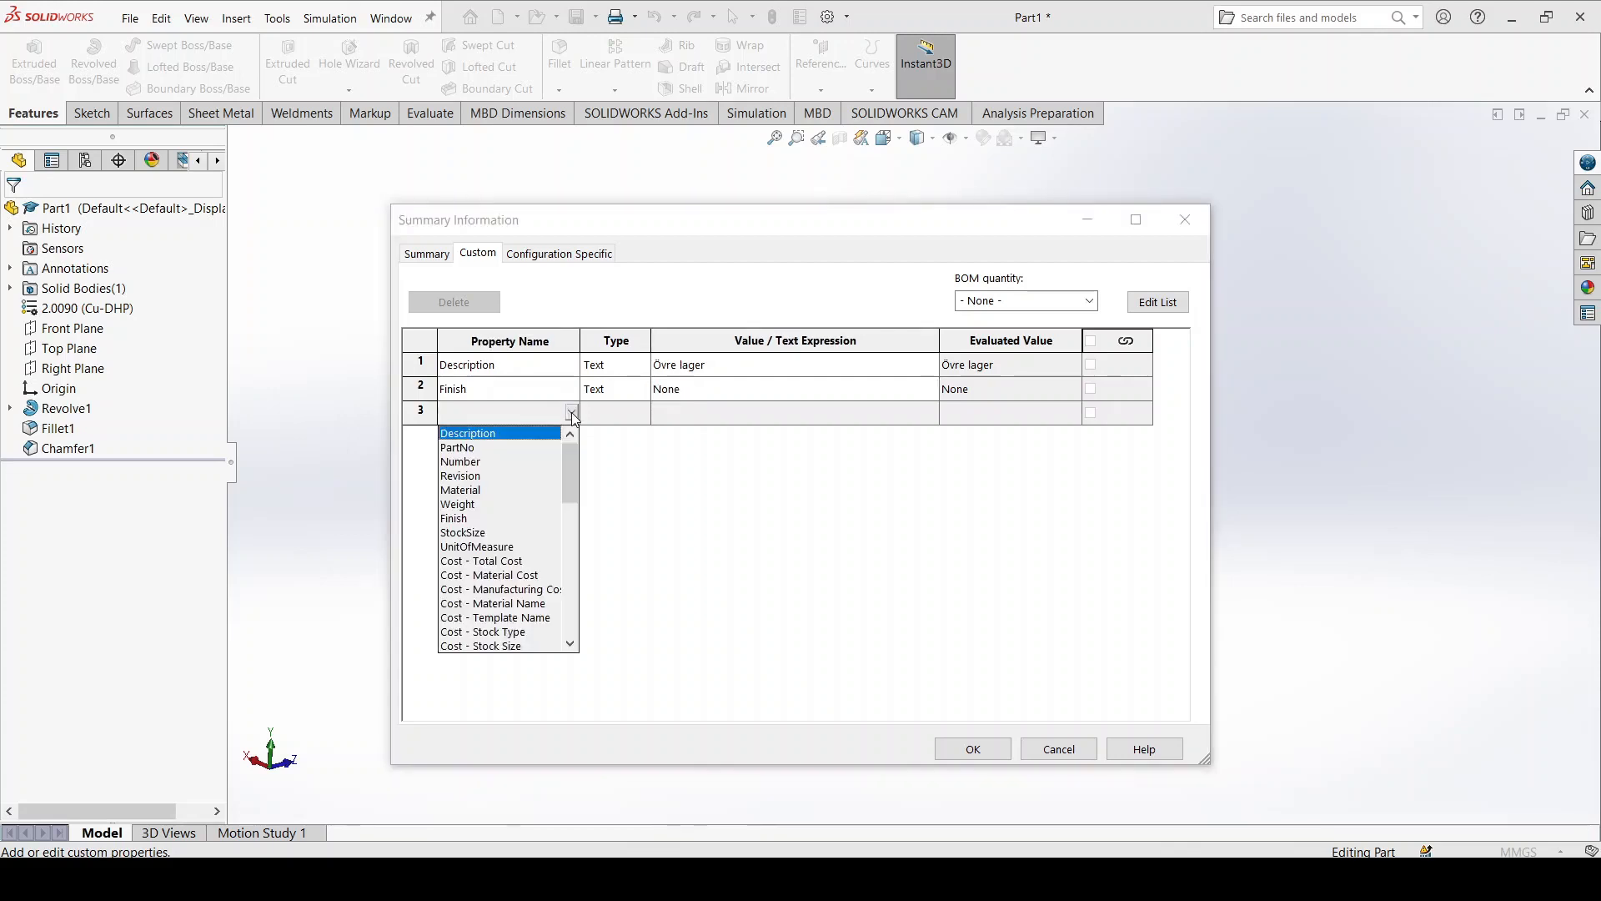
pyautogui.click(487, 490)
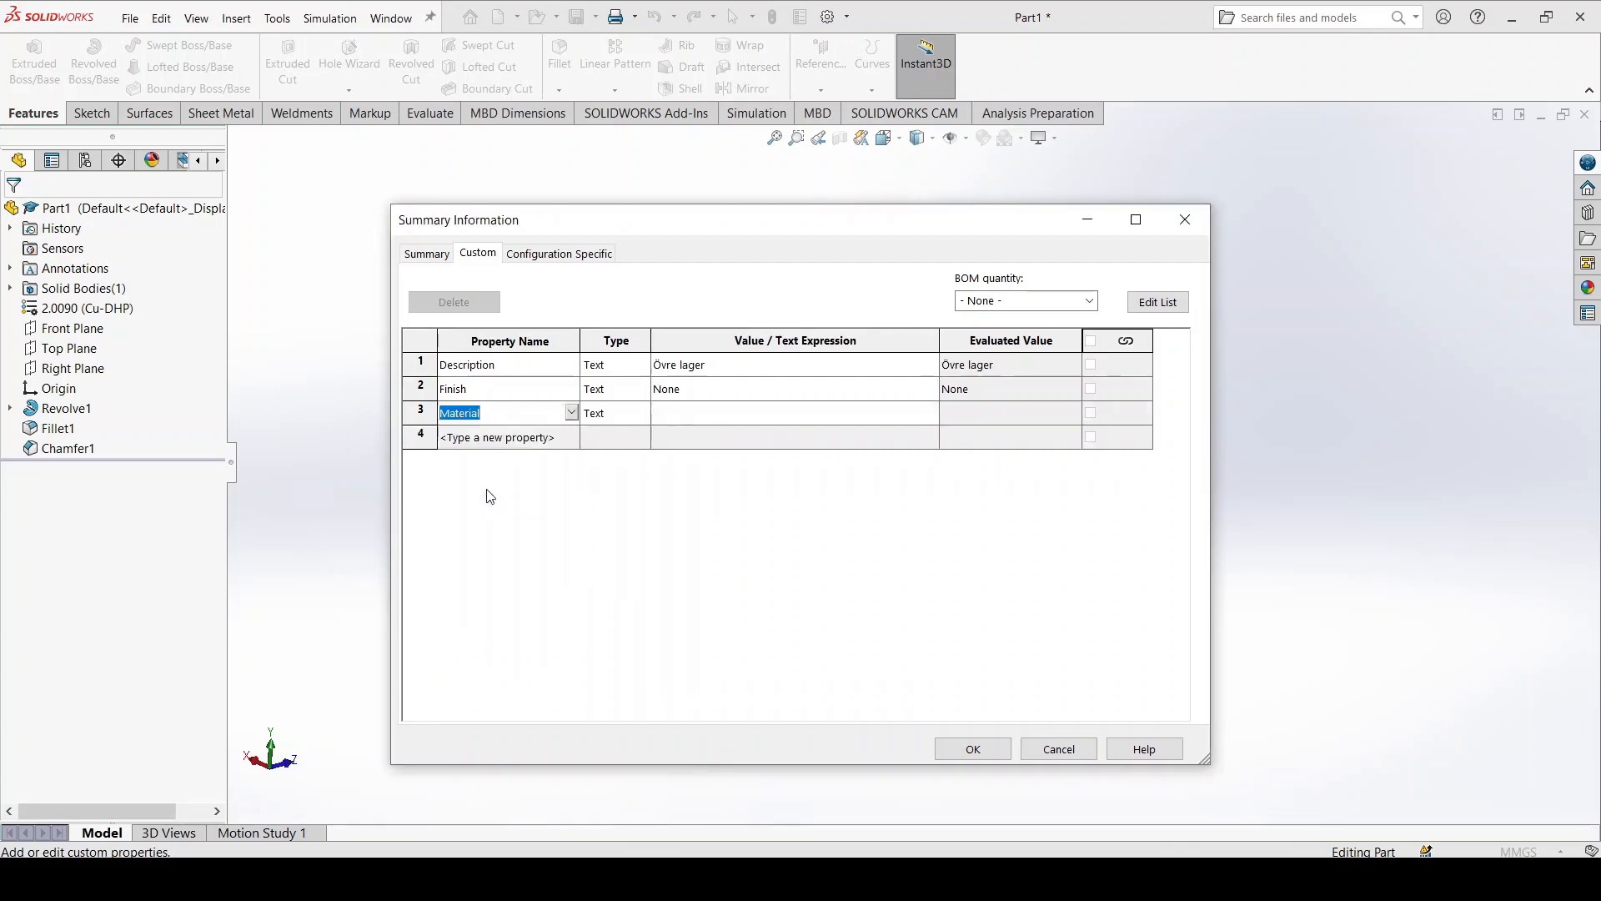
pyautogui.click(932, 414)
pyautogui.click(932, 413)
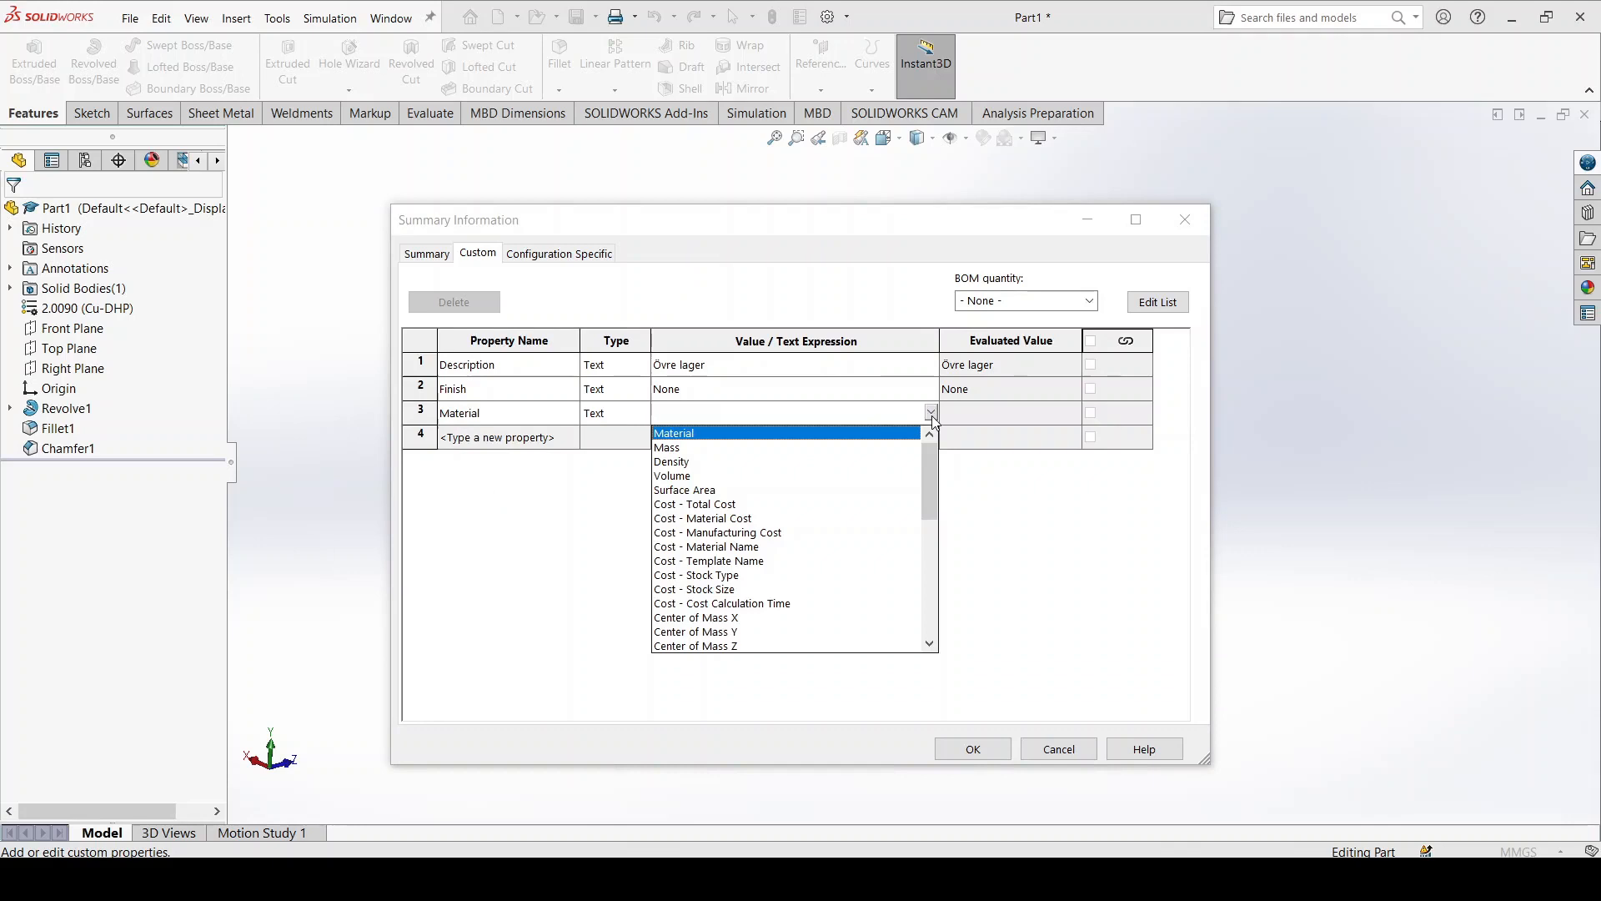
pyautogui.click(767, 434)
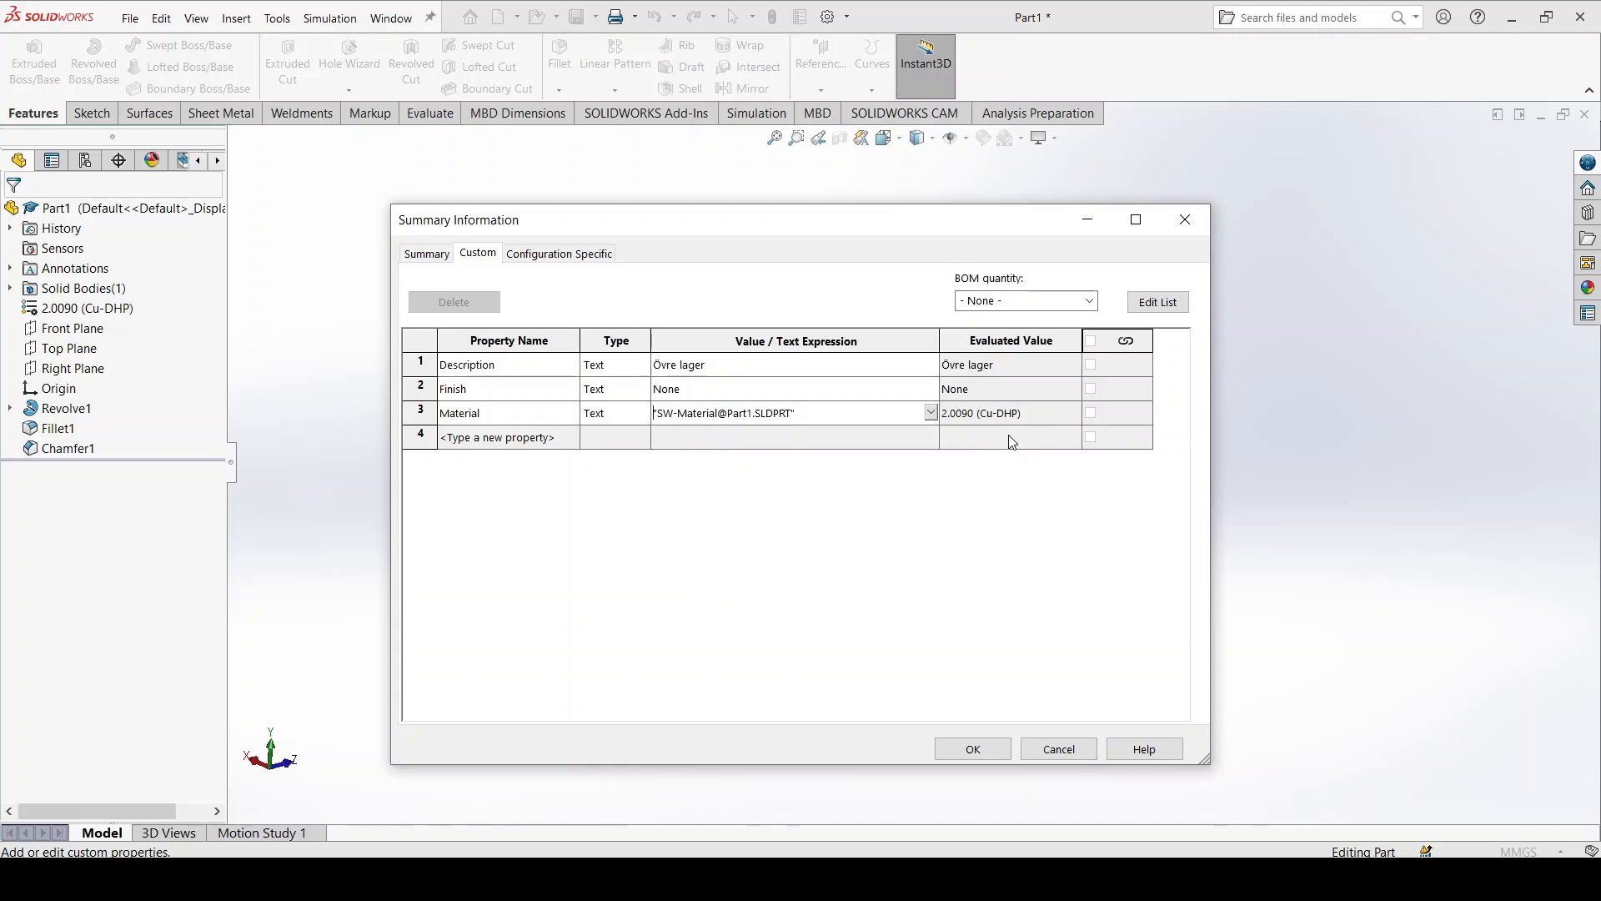
# Add a custom property Weight linked to the part's mass with the unit suffix "g", and save the file properties
pyautogui.click(572, 437)
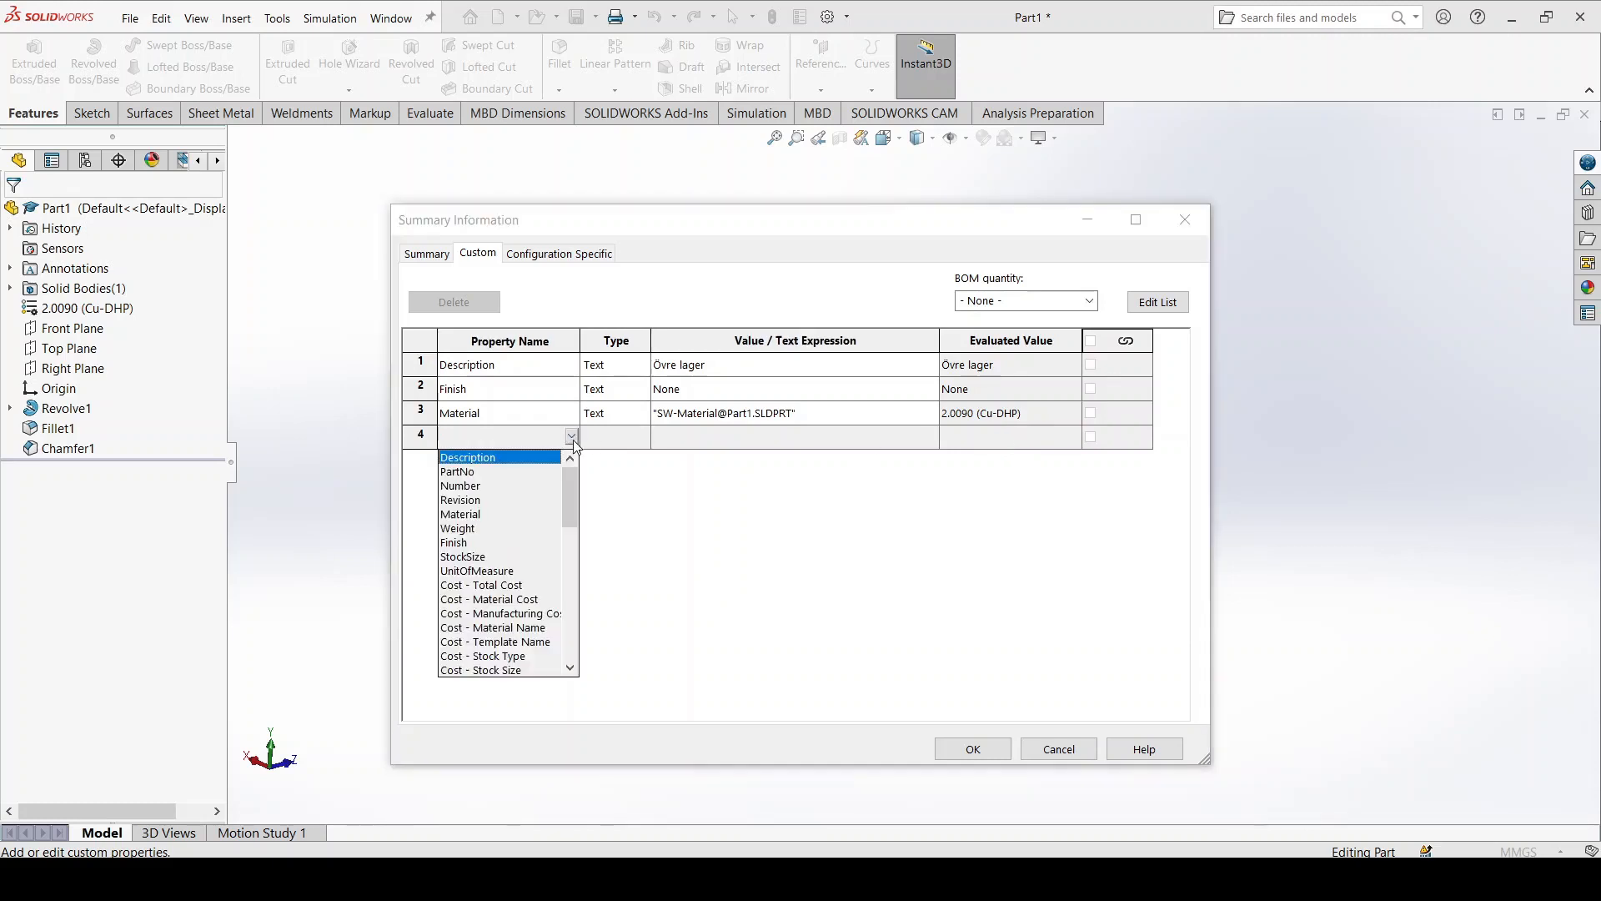
pyautogui.click(458, 527)
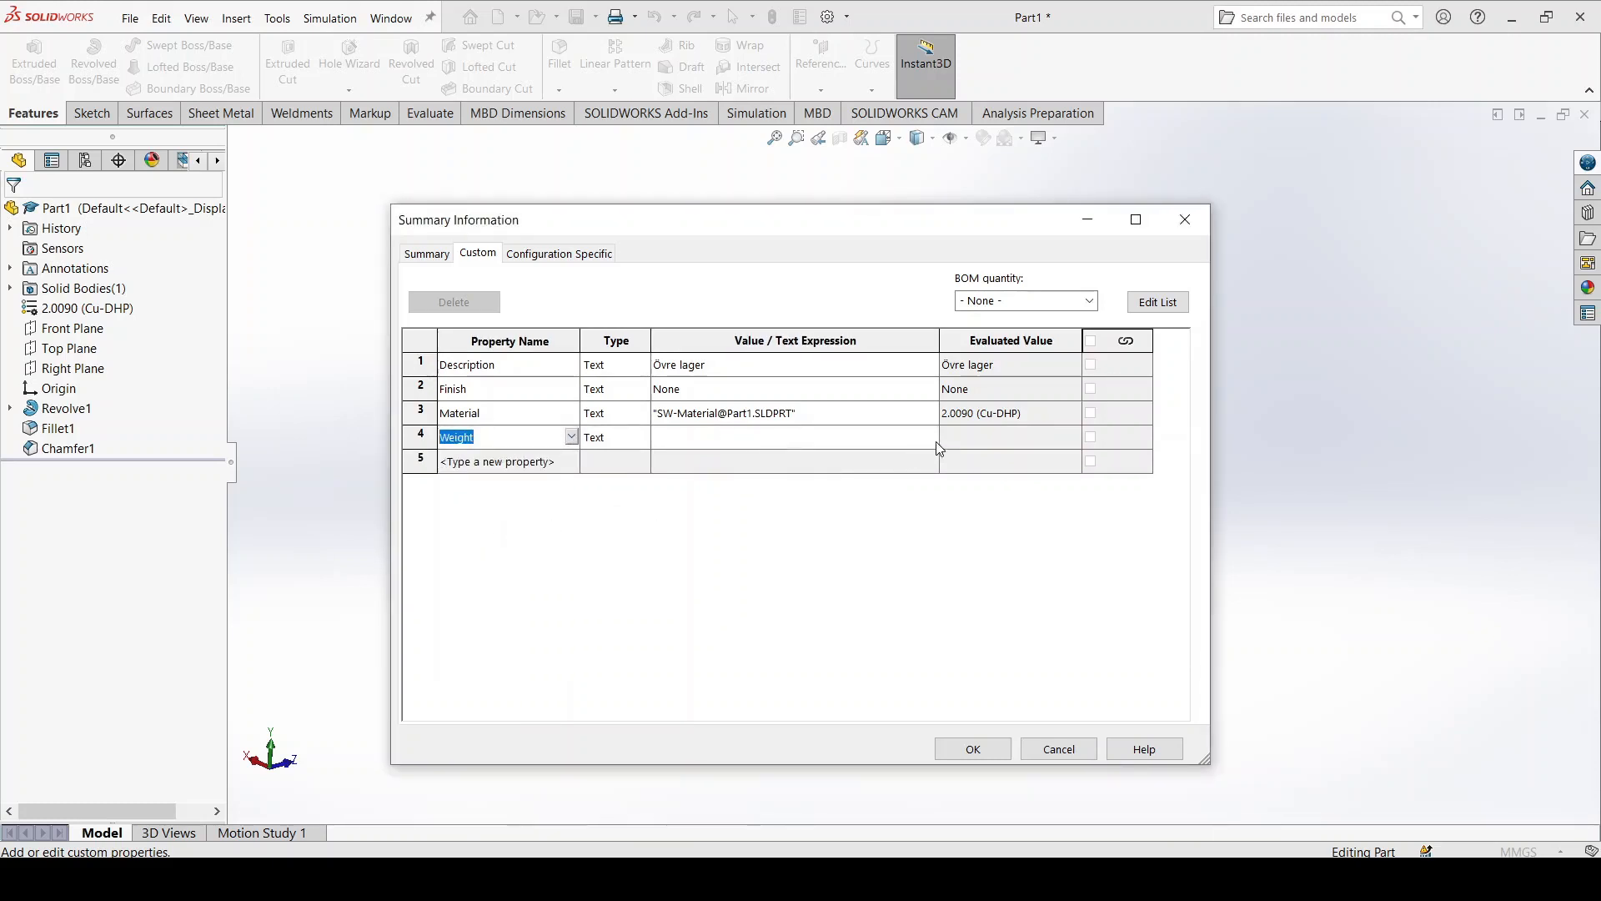
pyautogui.click(935, 439)
pyautogui.click(932, 437)
pyautogui.click(742, 469)
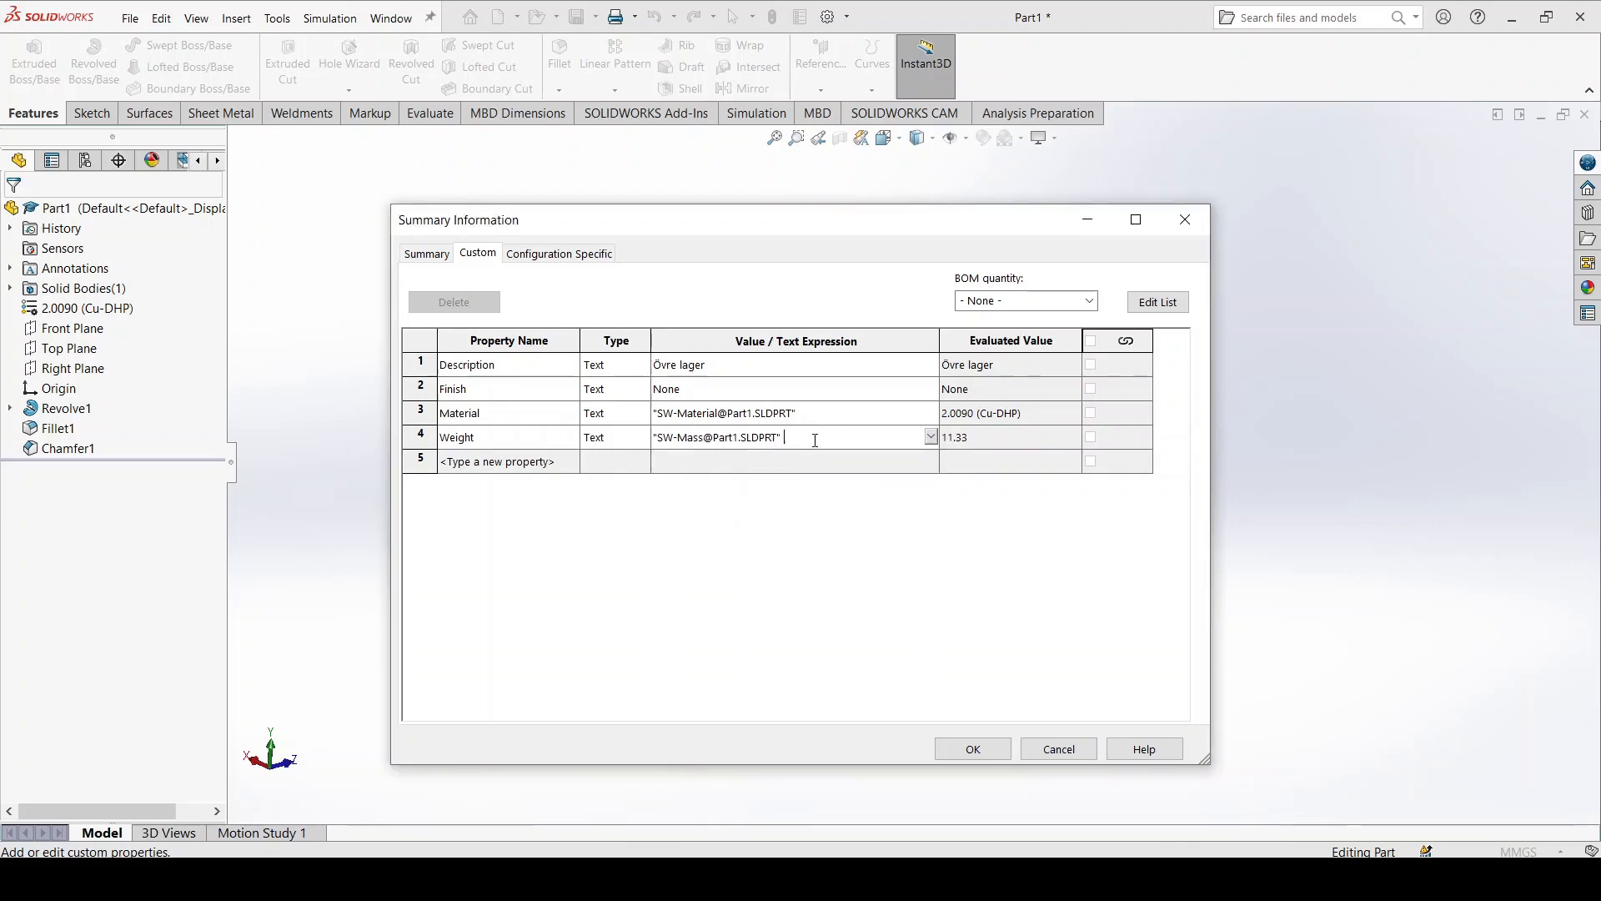
pyautogui.write('g')
pyautogui.click(823, 416)
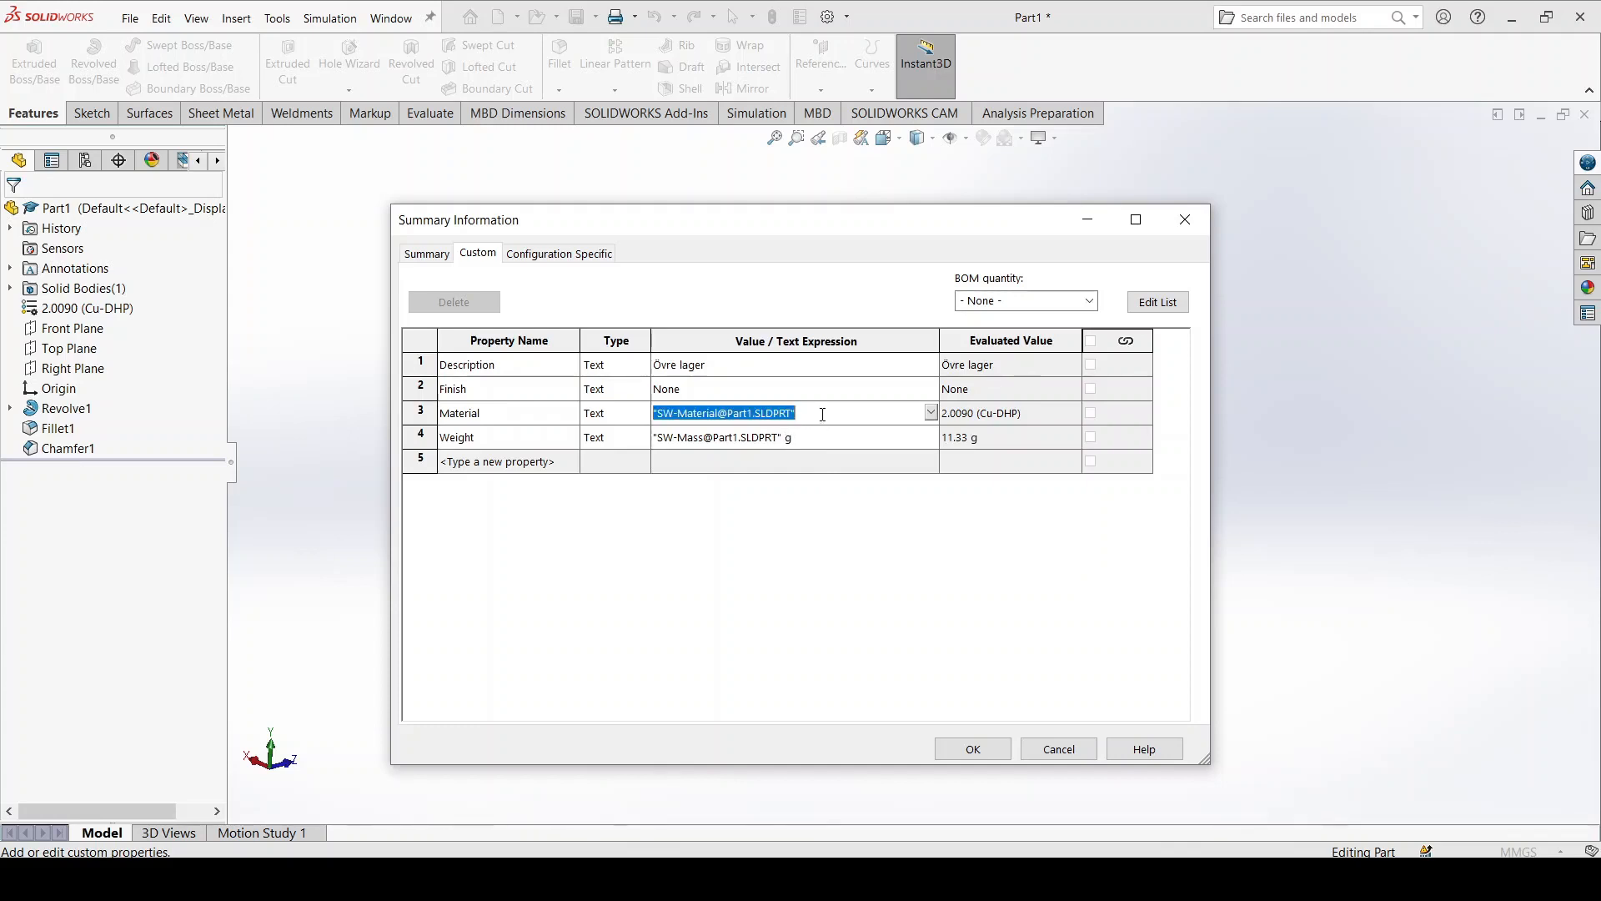
pyautogui.click(839, 439)
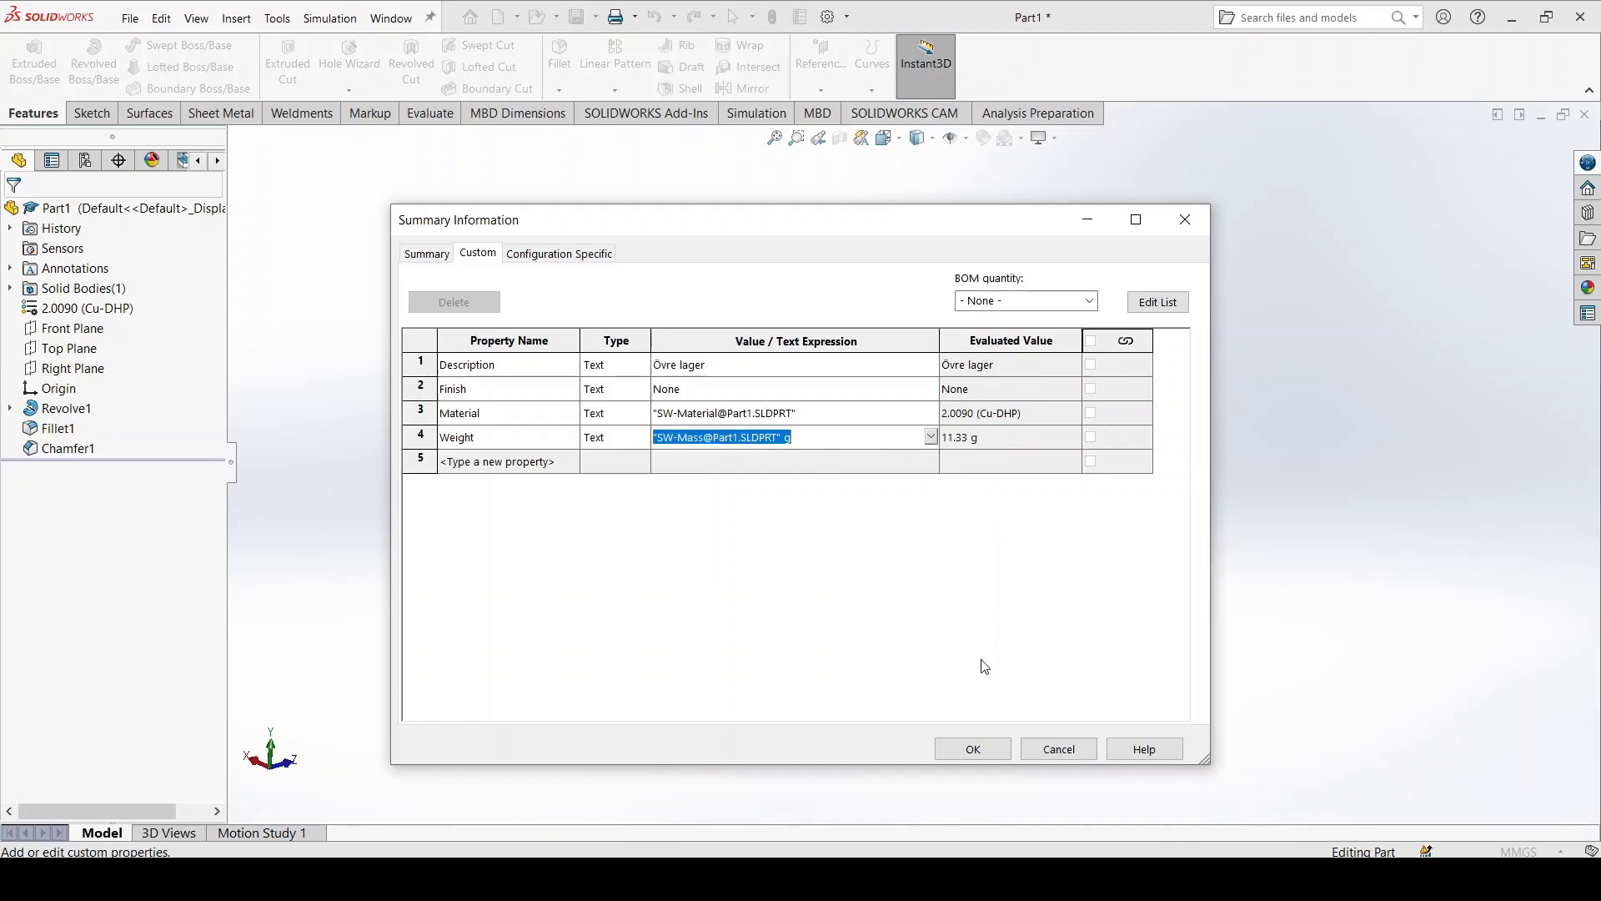
pyautogui.click(974, 749)
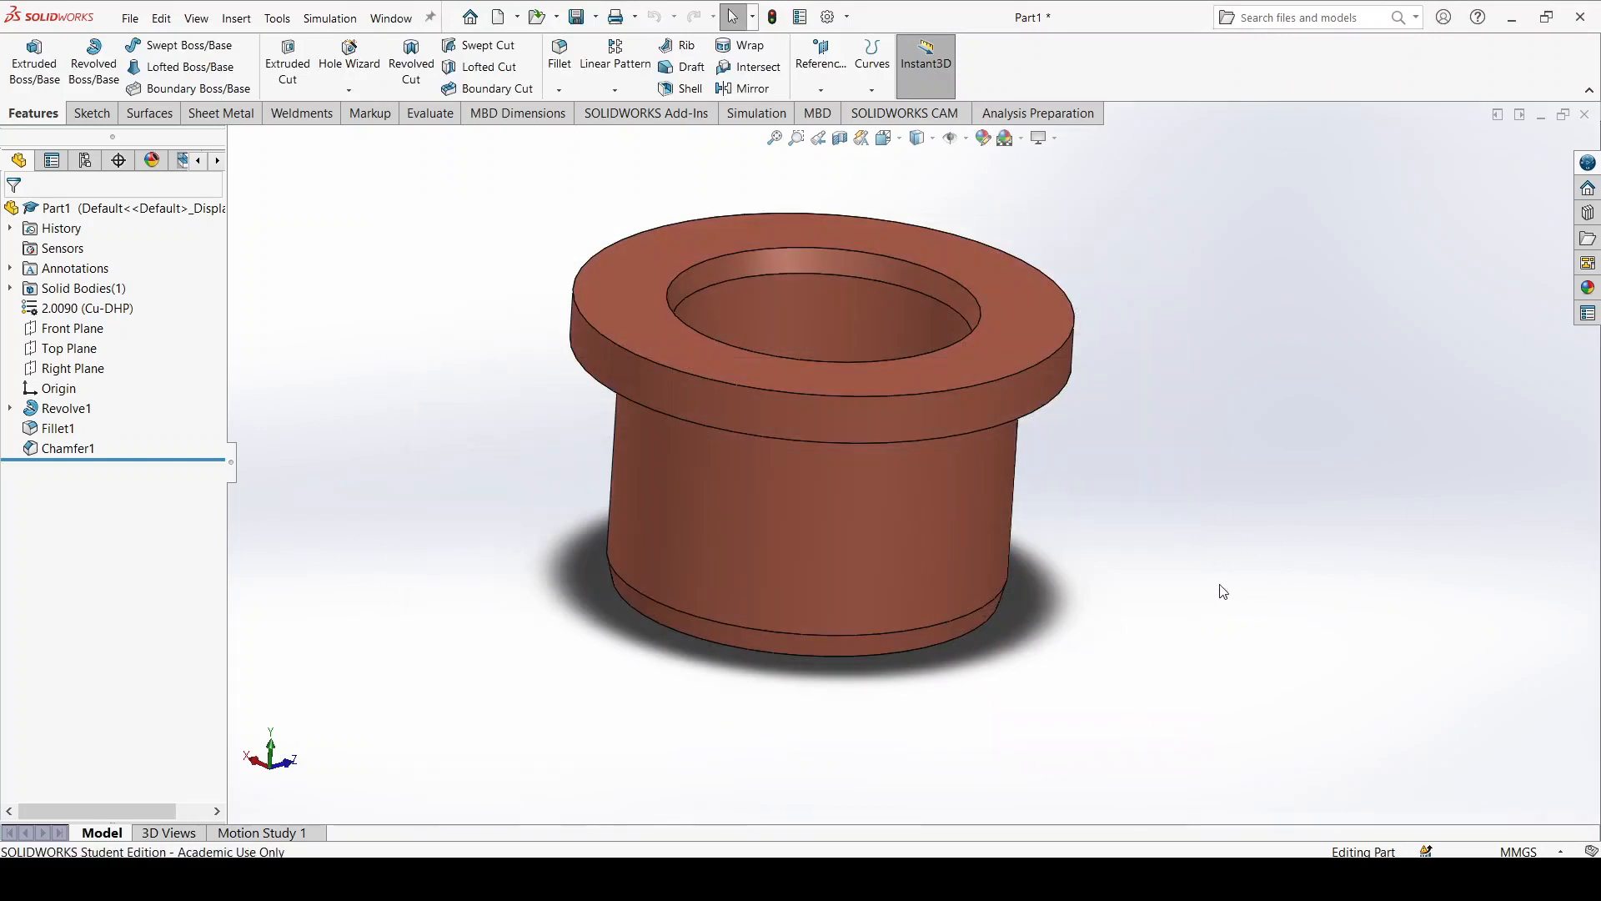